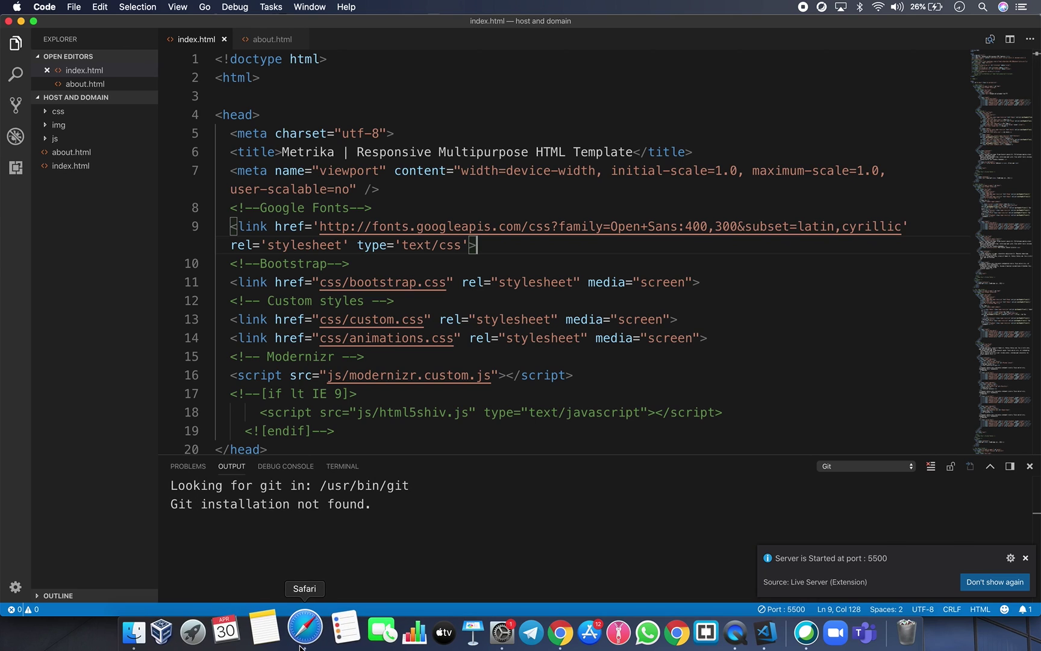
Load the ahost.uz hosting homepage in Safari.
{"action": "type", "text": "ahost.uz"}
{"action": "key", "text": "Return"}
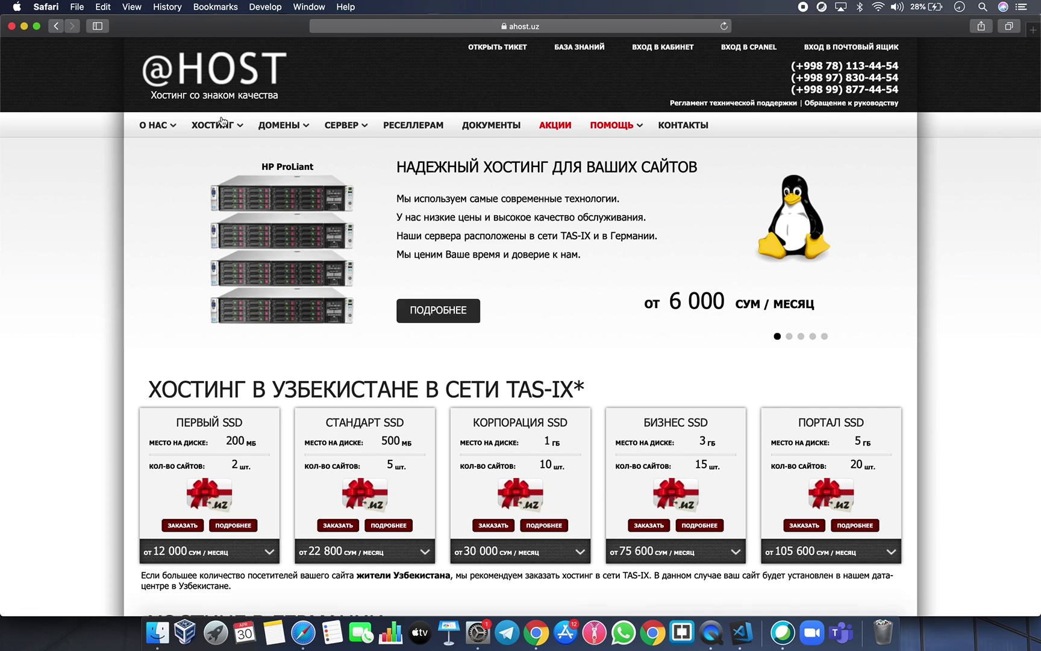
Open the ХОСТИНГ В УЗБЕКИСТАНЕ TAS-IX tariff table.
{"action": "mouse_move", "coordinate": [224, 126]}
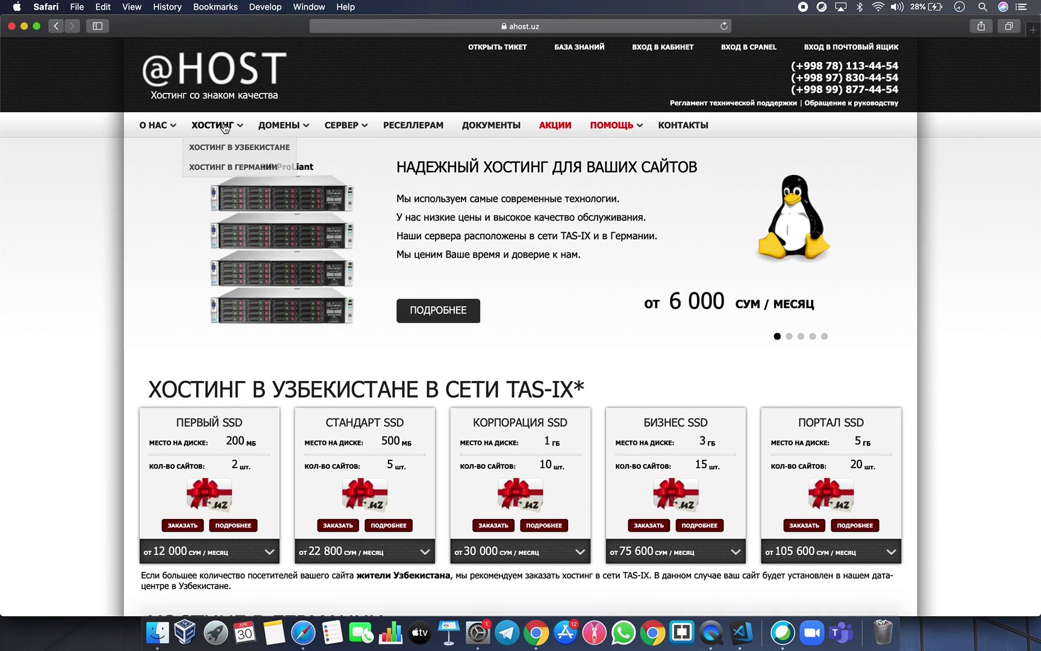
{"action": "mouse_move", "coordinate": [265, 126]}
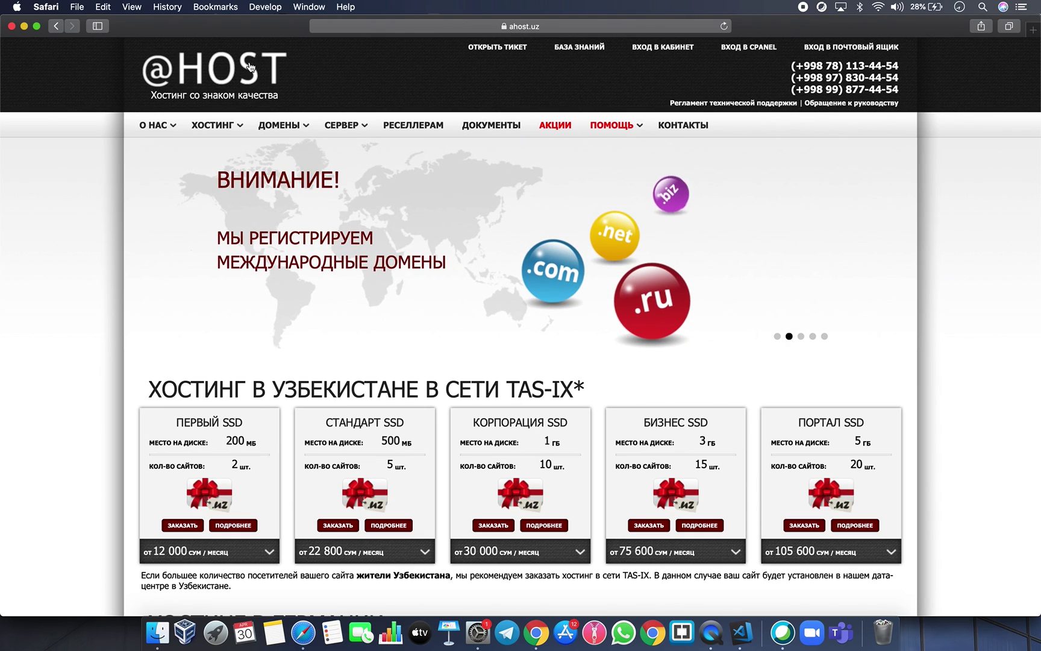
{"action": "left_click", "coordinate": [229, 146]}
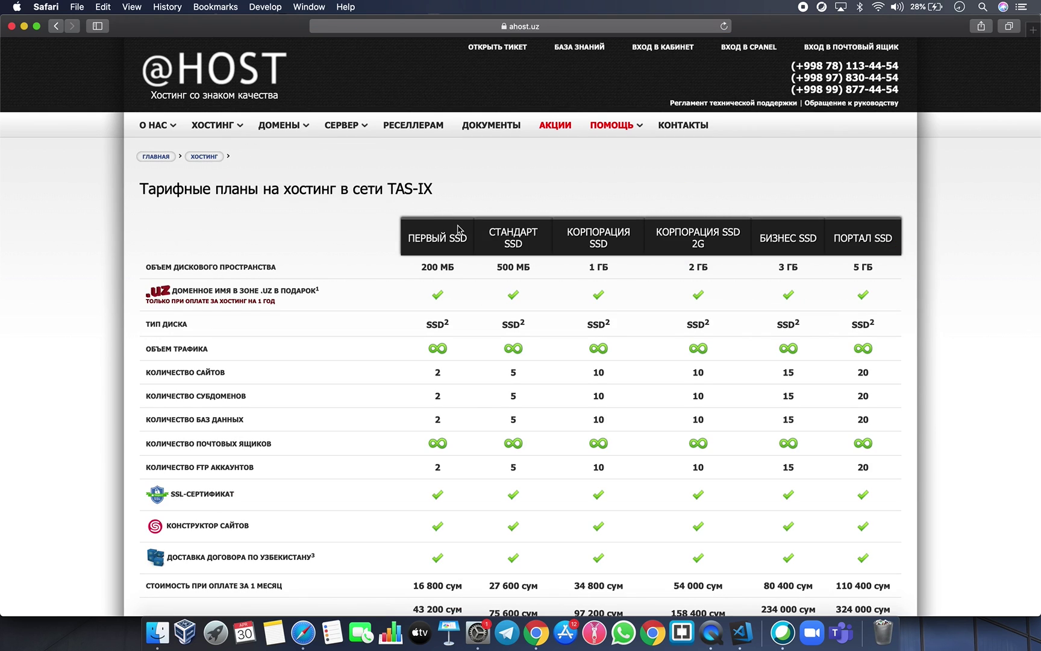
Compare the first plan's 200 МБ disk and 2-site limit, then order Первый SSD.
{"action": "left_click_drag", "start_coordinate": [420, 266], "coordinate": [605, 264]}
{"action": "left_click_drag", "start_coordinate": [421, 267], "coordinate": [456, 269]}
{"action": "scroll", "coordinate": [434, 497], "scroll_direction": "down", "scroll_amount": 1}
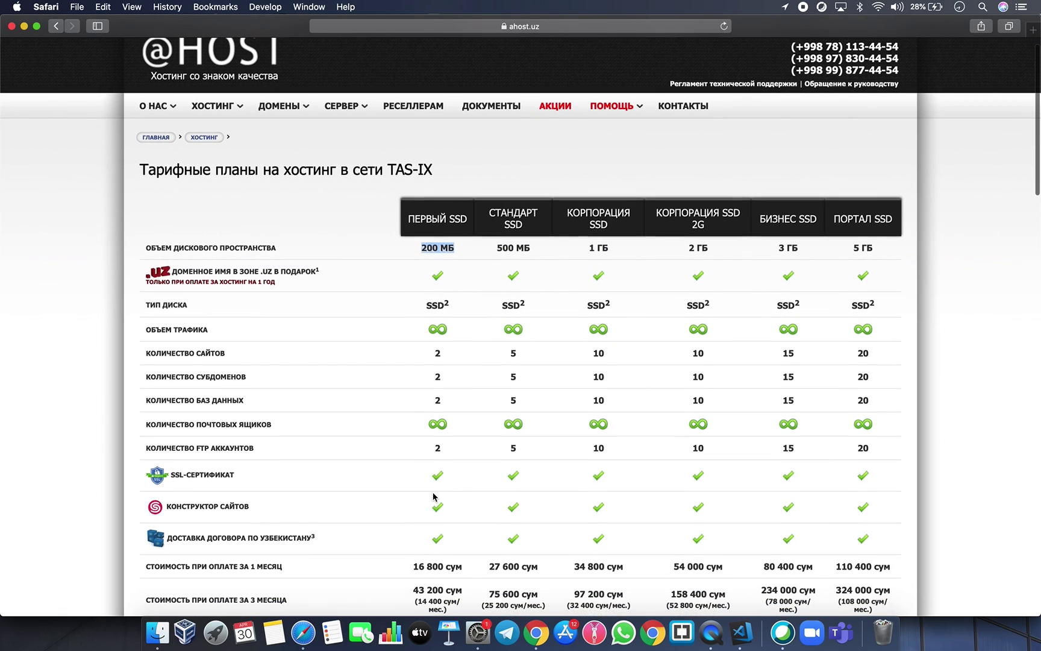
{"action": "left_click", "coordinate": [520, 251]}
{"action": "left_click_drag", "start_coordinate": [422, 247], "coordinate": [457, 249]}
{"action": "left_click_drag", "start_coordinate": [424, 353], "coordinate": [476, 354]}
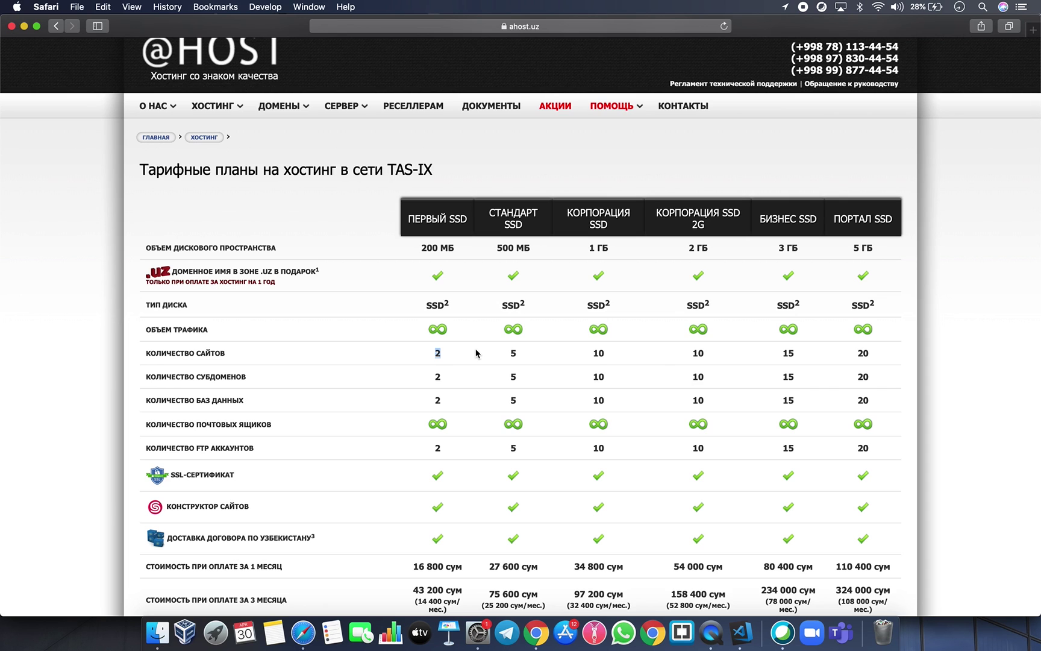
{"action": "scroll", "coordinate": [476, 354], "scroll_direction": "down", "scroll_amount": 8}
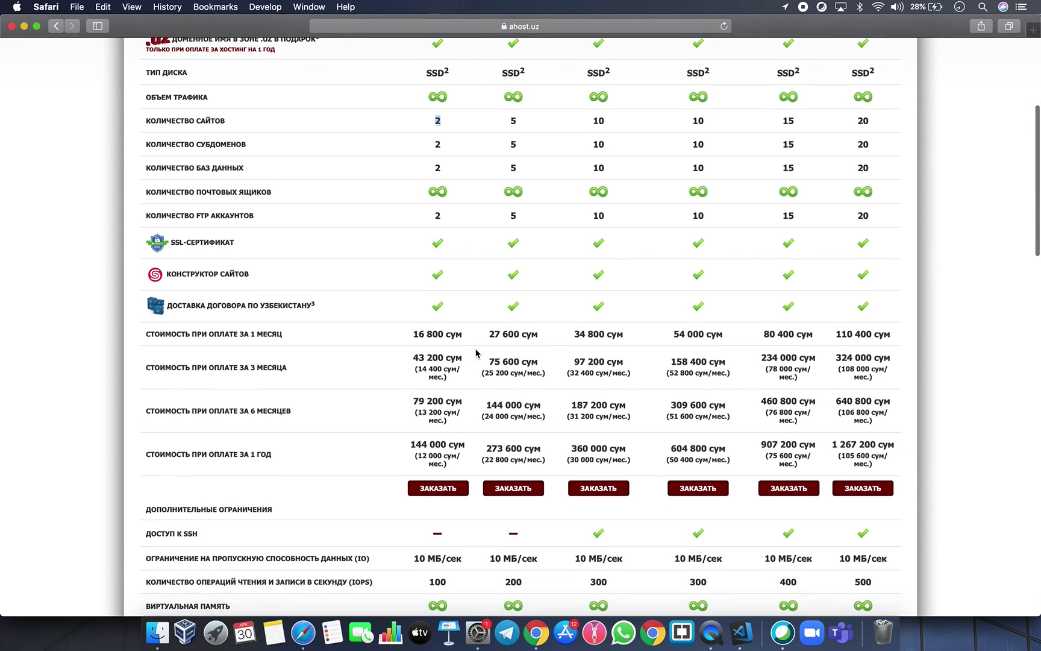
{"action": "left_click", "coordinate": [446, 495]}
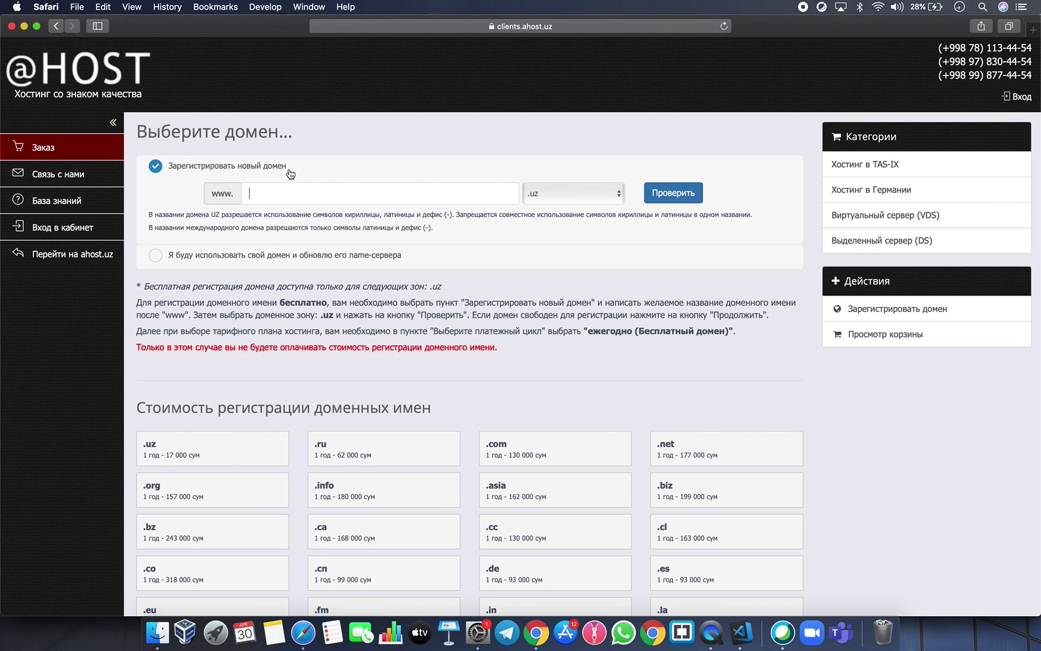
Check domain names until htmlcssuz.uz is available, then continue with it.
{"action": "left_click", "coordinate": [275, 200]}
{"action": "type", "text": "htmlcss"}
{"action": "key", "text": "Return"}
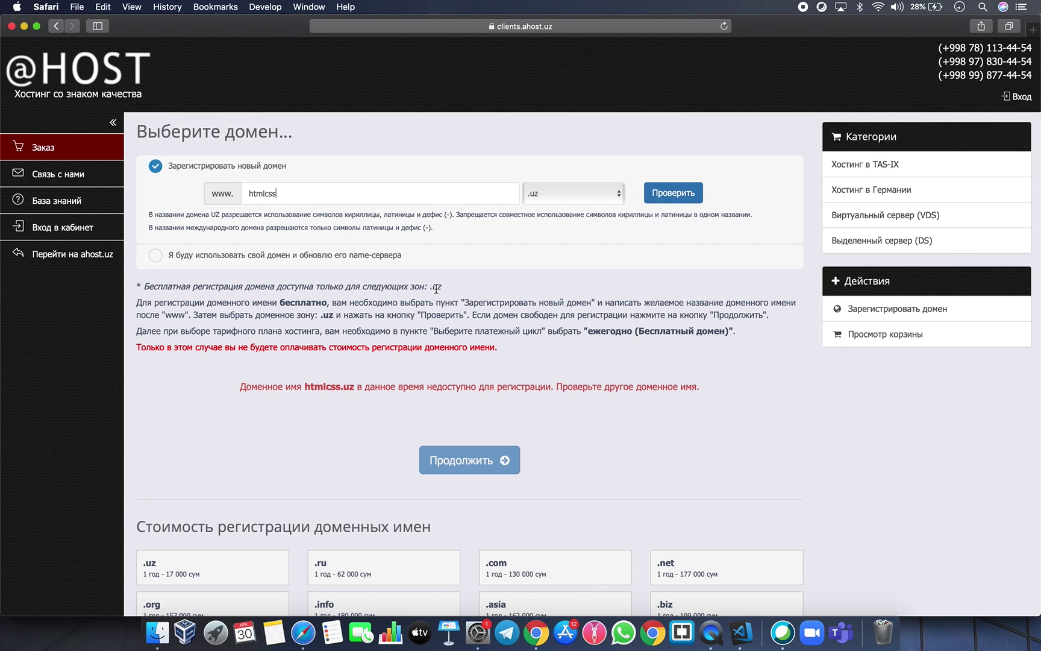
{"action": "type", "text": "uz"}
{"action": "key", "text": "Return"}
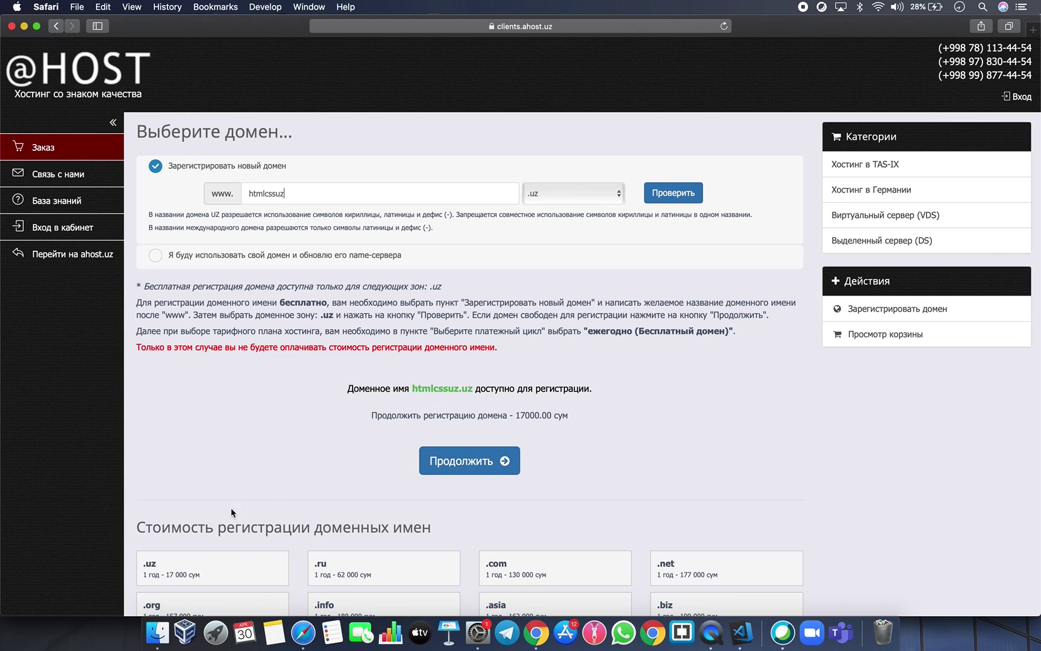
{"action": "left_click", "coordinate": [495, 457]}
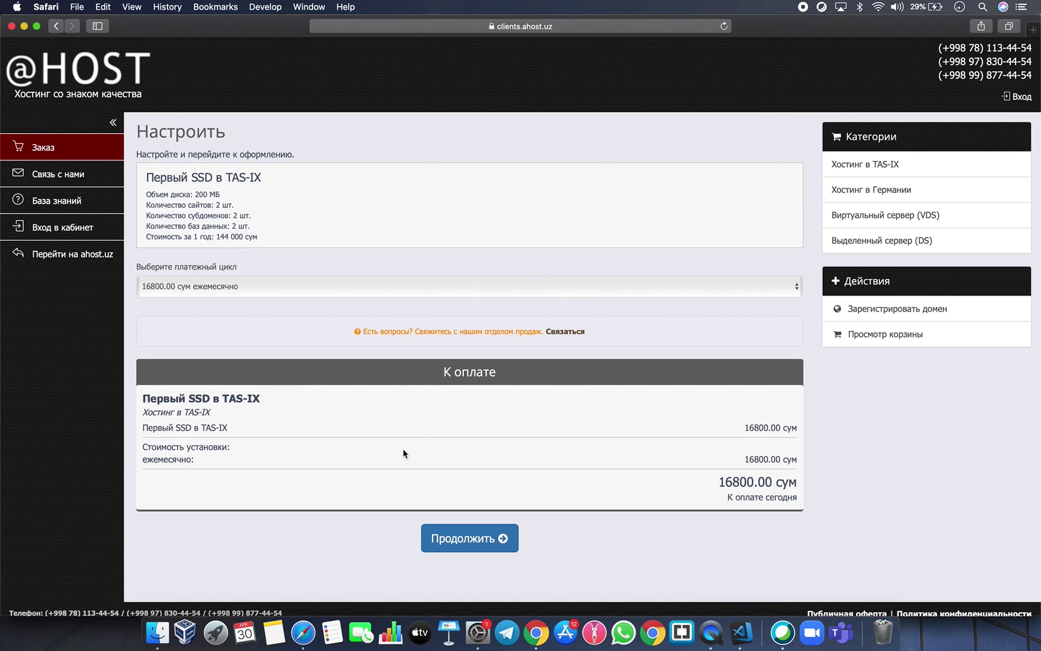
Keep monthly billing at 16800.00 сум and review the 33800.00 сум total due today.
{"action": "left_click_drag", "start_coordinate": [717, 486], "coordinate": [776, 487]}
{"action": "left_click", "coordinate": [736, 501]}
{"action": "left_click", "coordinate": [640, 288]}
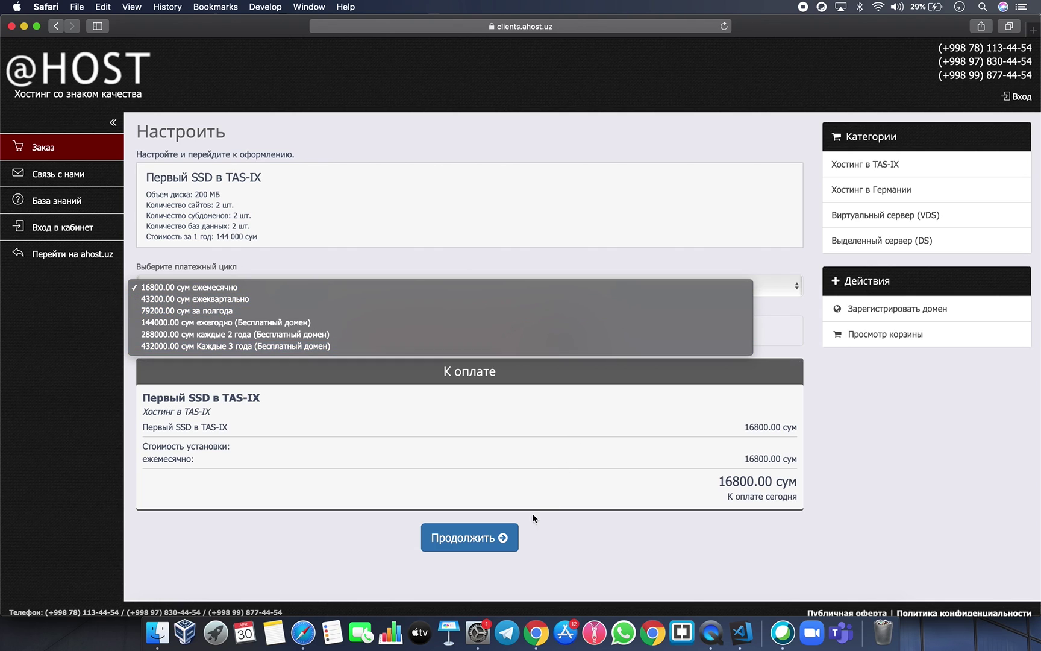
{"action": "left_click", "coordinate": [489, 548]}
{"action": "left_click", "coordinate": [496, 547]}
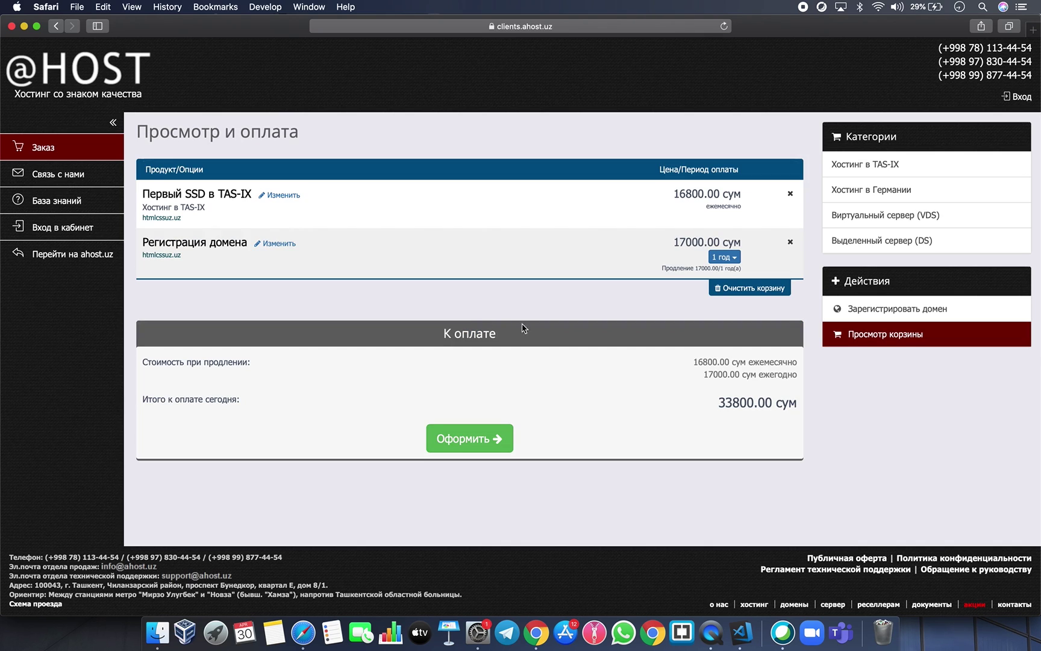
{"action": "left_click_drag", "start_coordinate": [706, 398], "coordinate": [796, 399]}
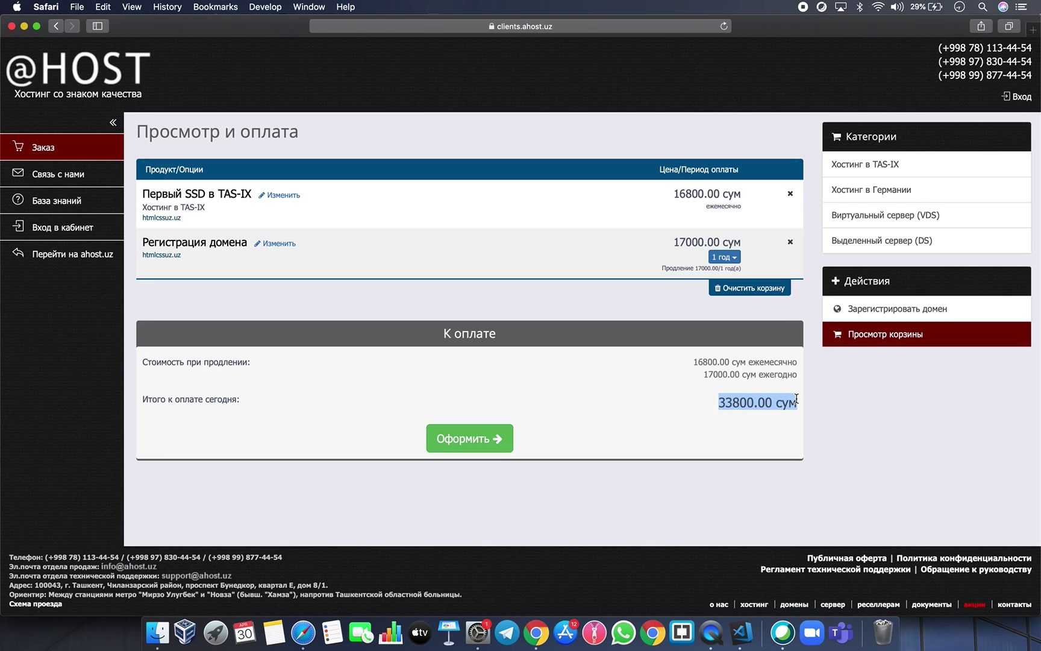
{"action": "left_click", "coordinate": [796, 399]}
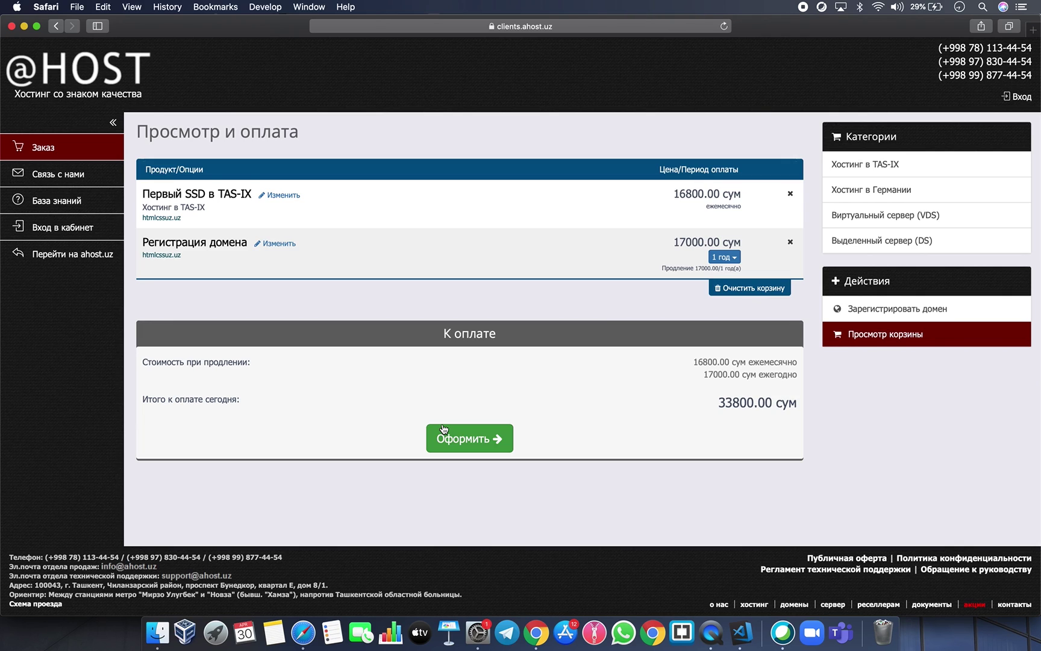
Proceed to checkout and fill both password fields with Safari's generated strong password.
{"action": "left_click", "coordinate": [444, 429]}
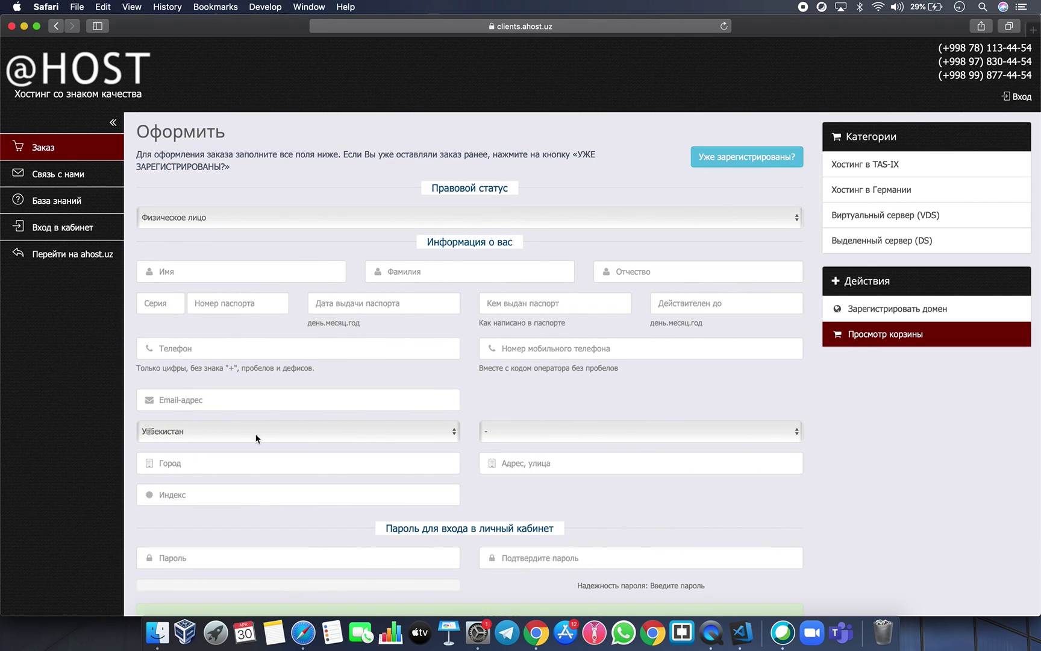
{"action": "scroll", "coordinate": [428, 466], "scroll_direction": "down", "scroll_amount": 2}
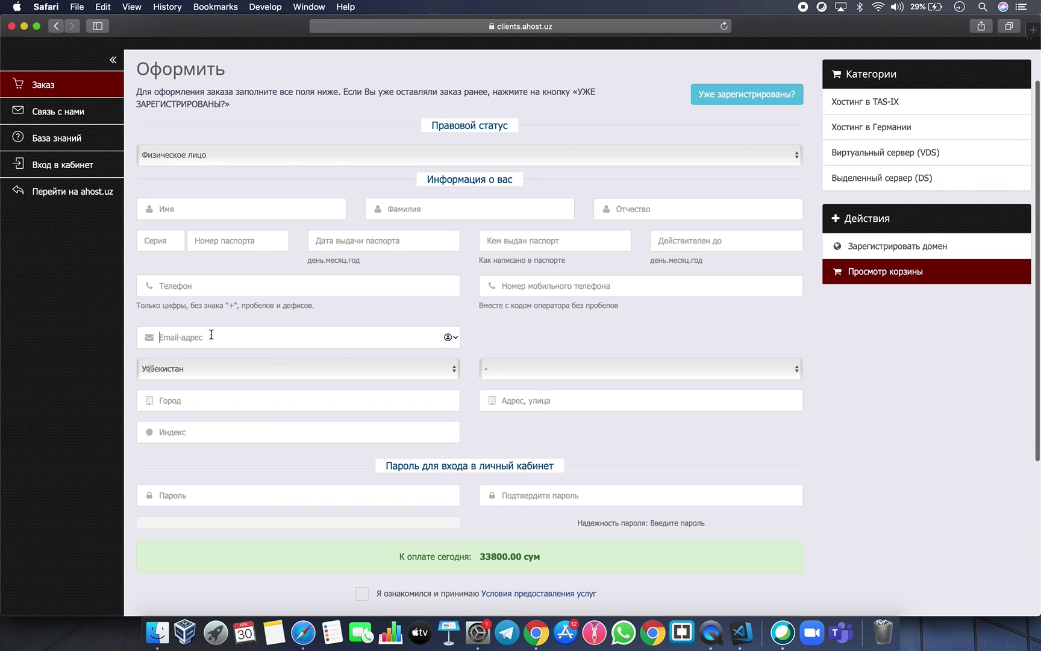
{"action": "left_click", "coordinate": [259, 495]}
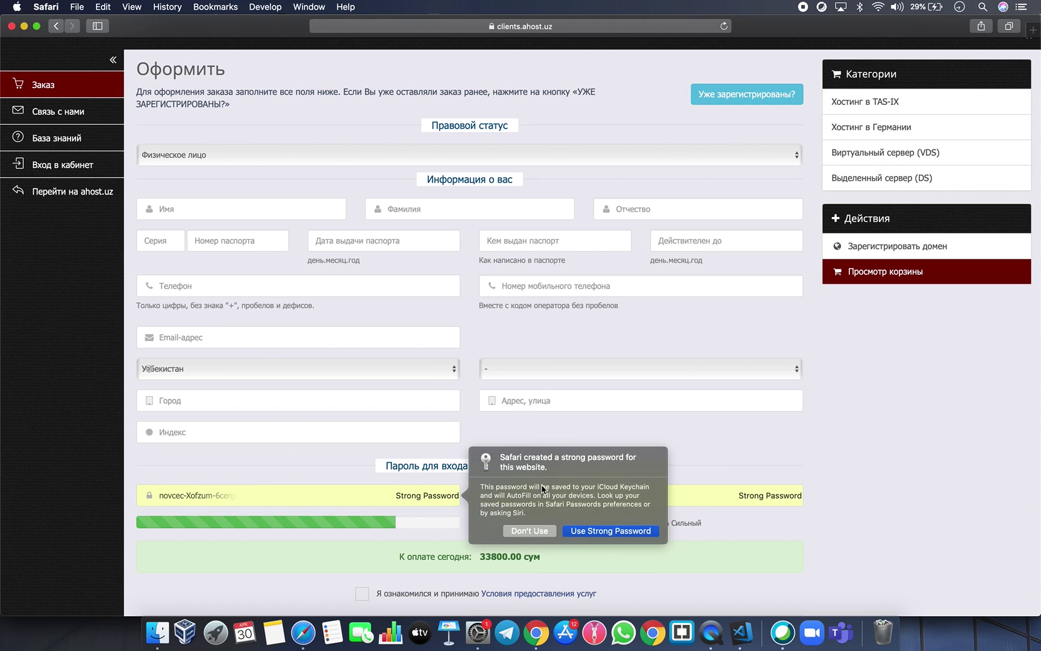
{"action": "left_click", "coordinate": [606, 428]}
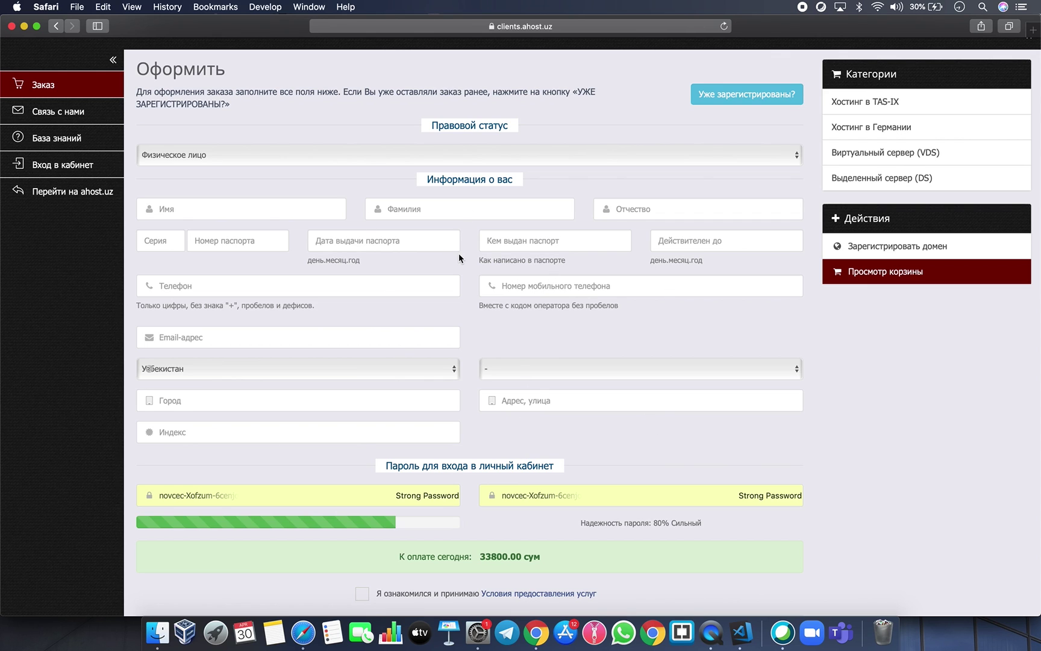
{"action": "scroll", "coordinate": [458, 254], "scroll_direction": "down", "scroll_amount": 2}
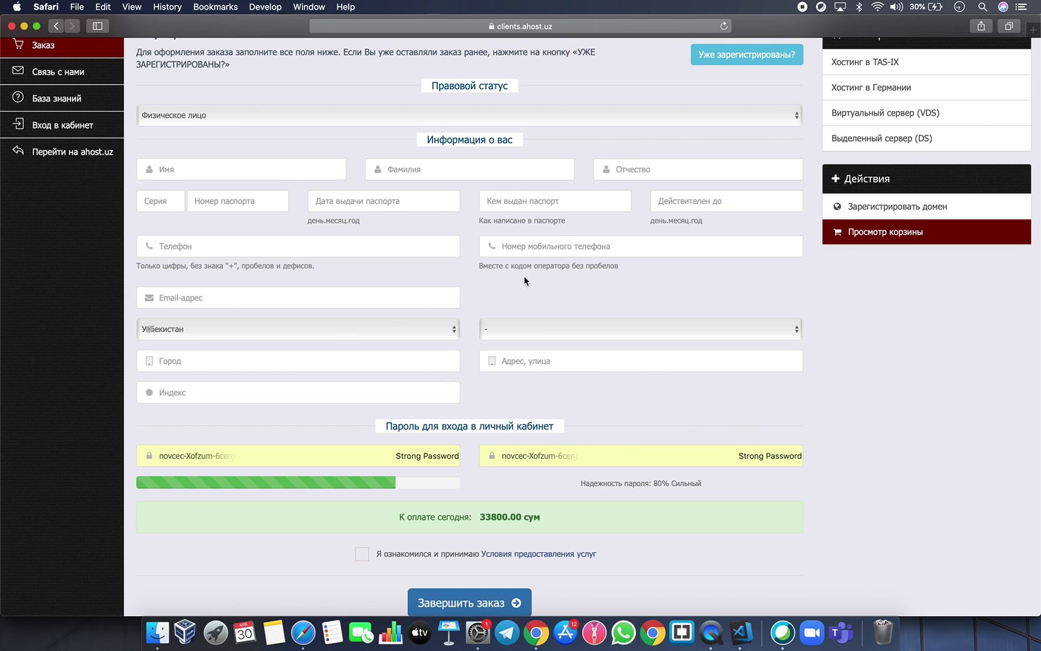
{"action": "scroll", "coordinate": [402, 235], "scroll_direction": "up", "scroll_amount": 1}
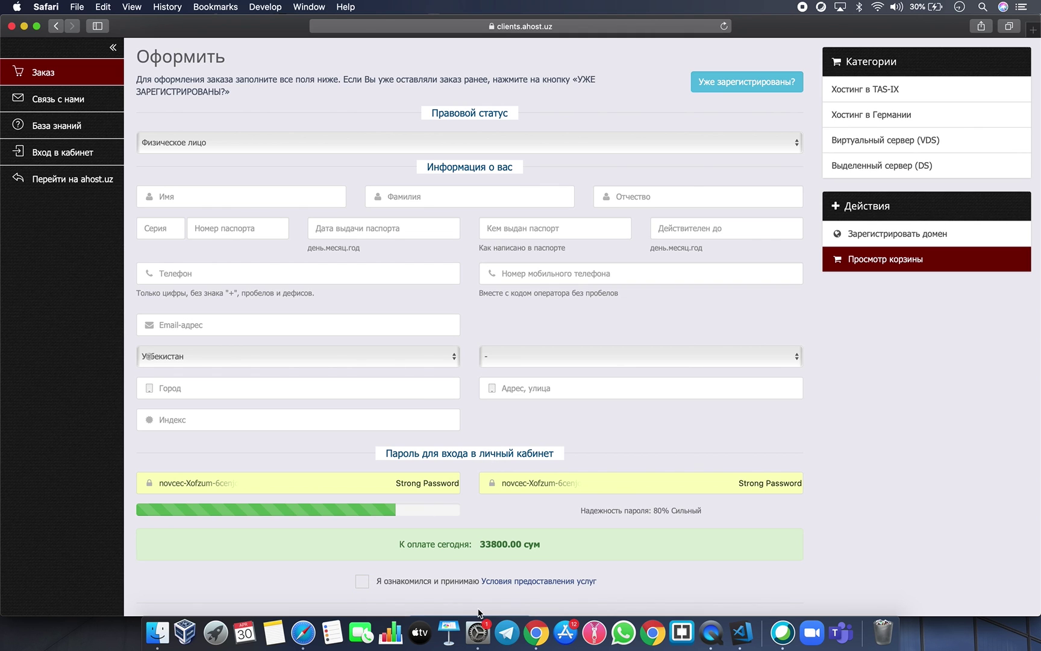
Switch to Chrome and bring up the ahost.uz client area products list.
{"action": "left_click", "coordinate": [536, 632]}
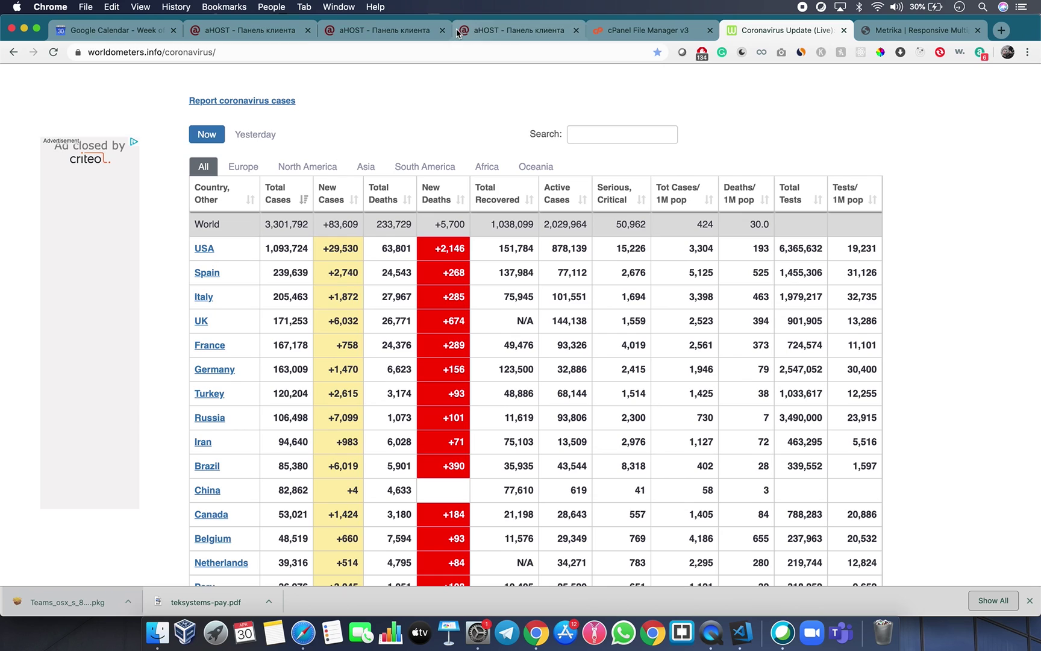
{"action": "left_click", "coordinate": [386, 30]}
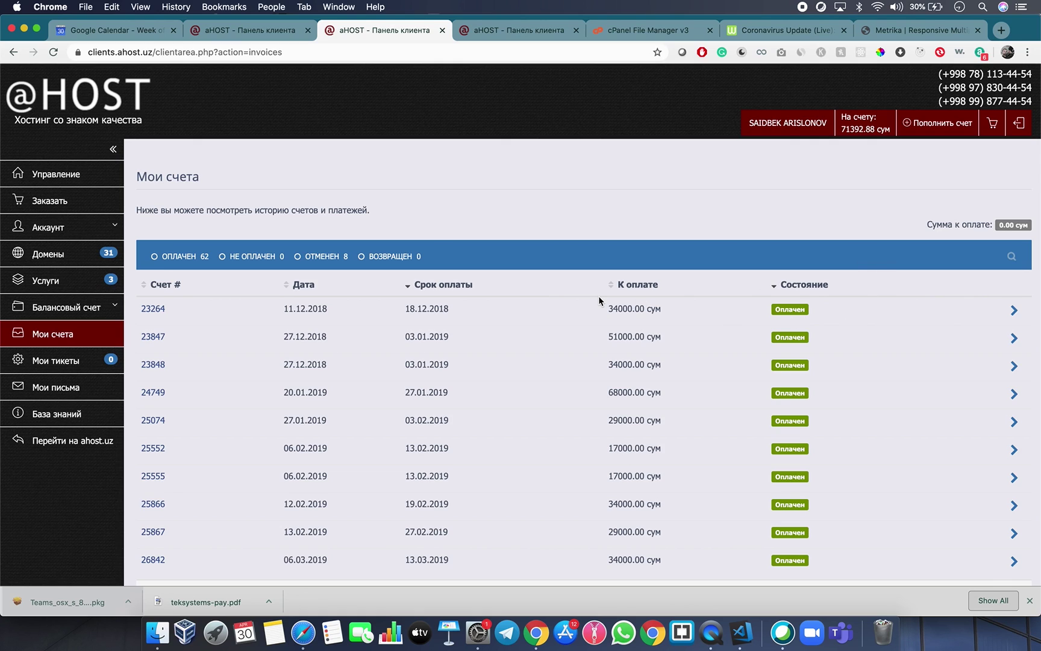
{"action": "left_click", "coordinate": [249, 31]}
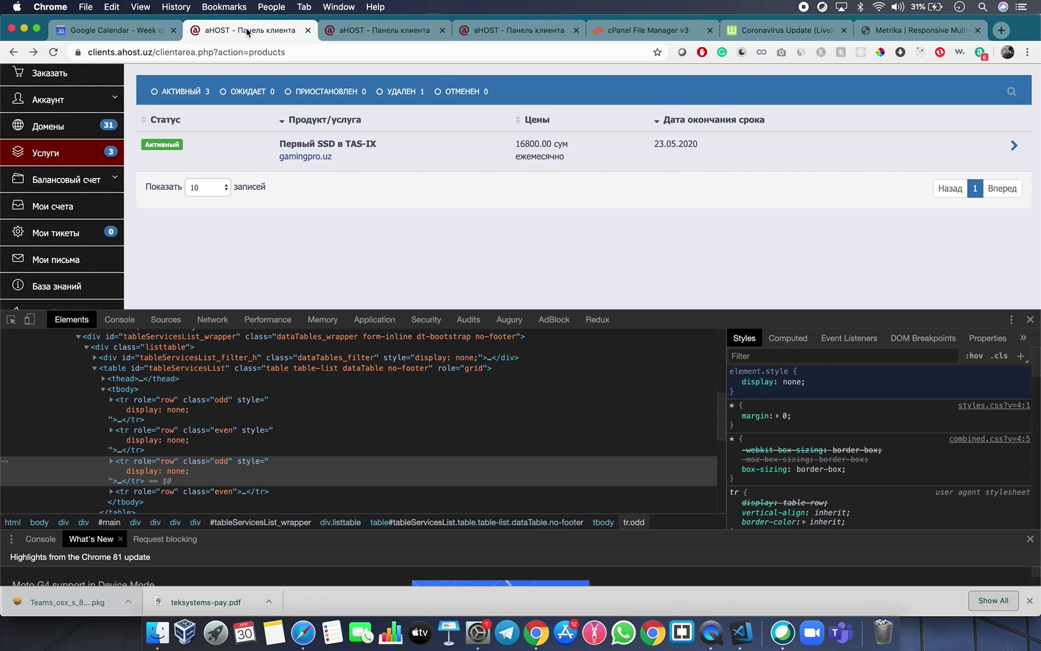
{"action": "scroll", "coordinate": [247, 145], "scroll_direction": "up", "scroll_amount": 3}
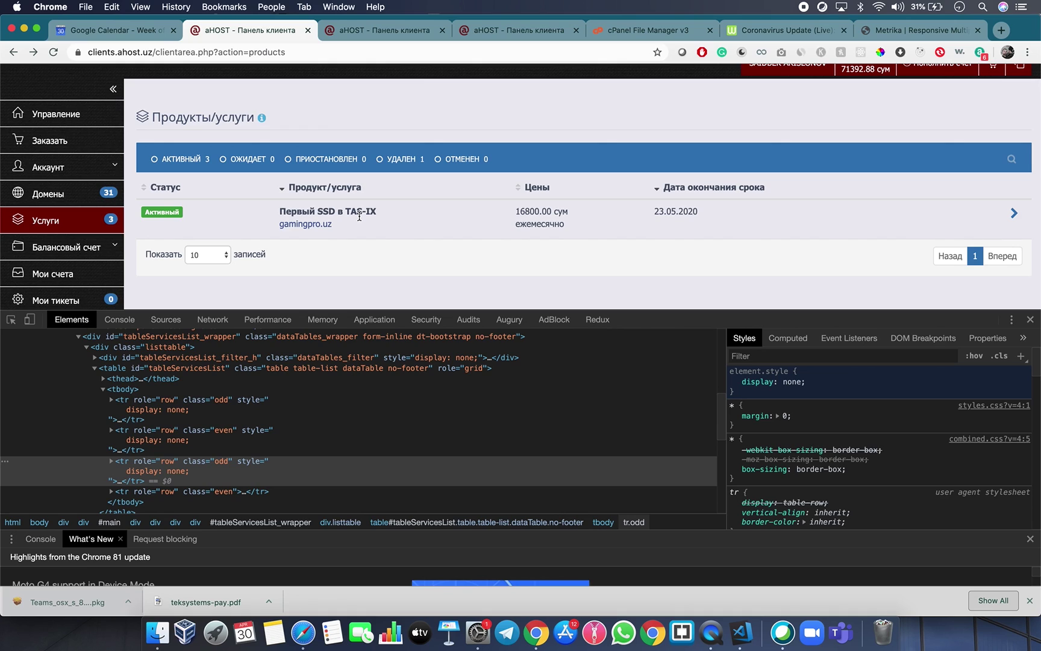
Confirm gamingpro.uz is Активный at 16800.00 сум and open its service details.
{"action": "double_click", "coordinate": [165, 211]}
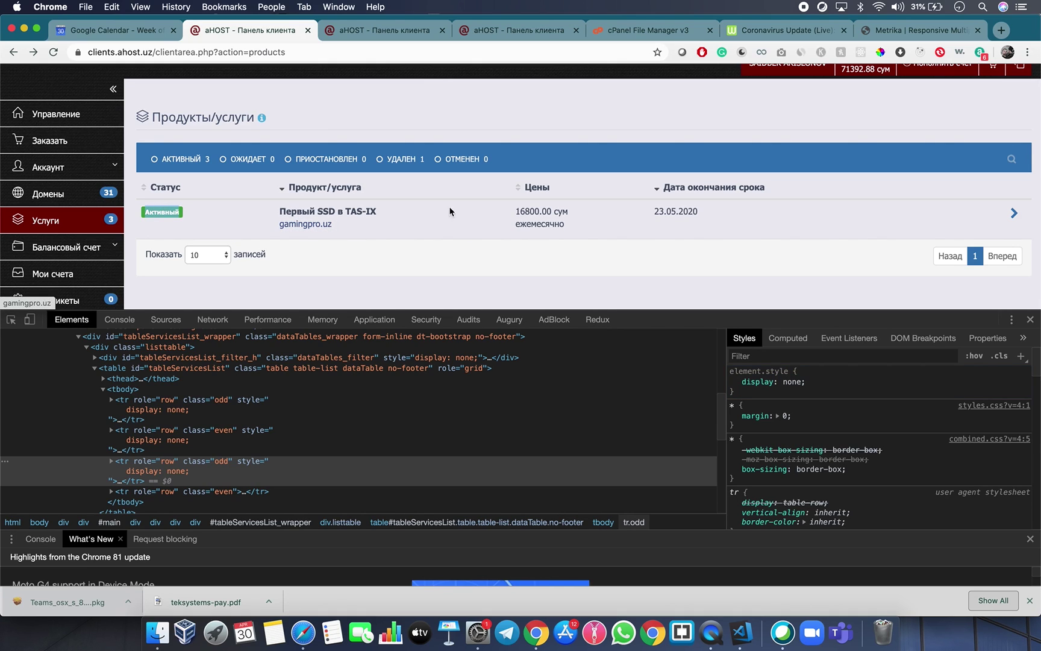
{"action": "left_click", "coordinate": [511, 215]}
{"action": "left_click_drag", "start_coordinate": [511, 214], "coordinate": [566, 215]}
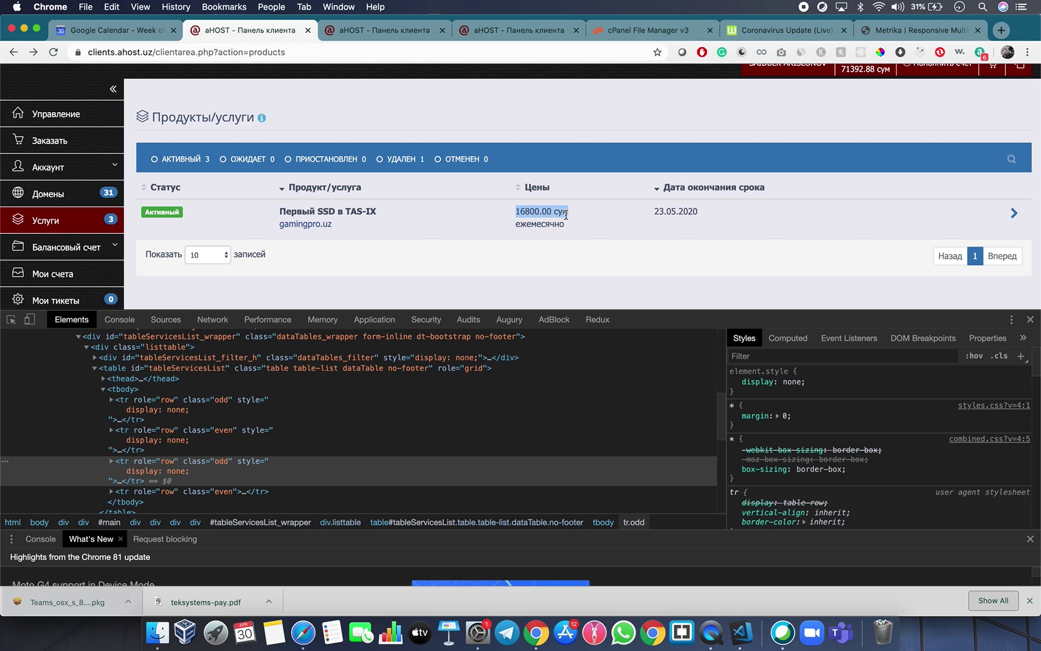
{"action": "left_click", "coordinate": [581, 234]}
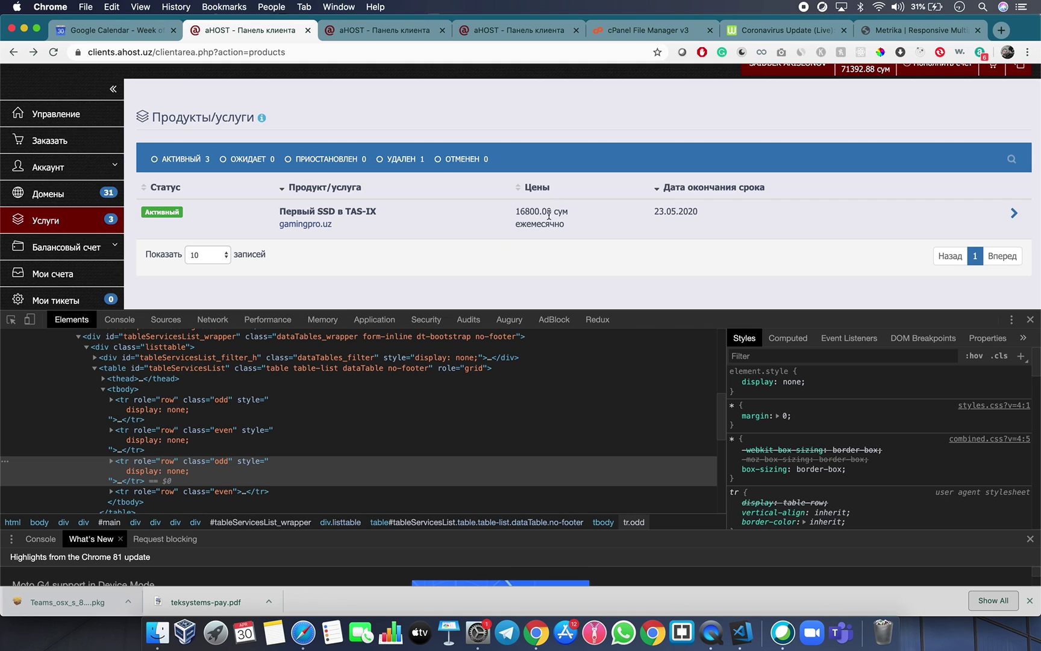
{"action": "left_click", "coordinate": [1014, 215]}
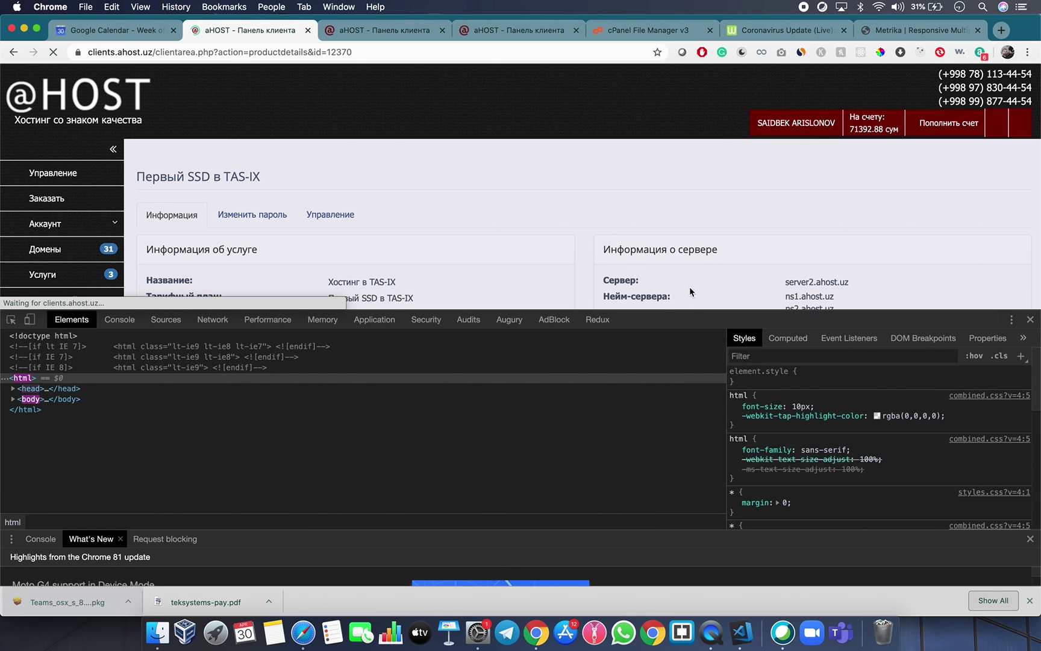
Shrink the inspector panel and scroll down the gamingpro.uz service details to Быстрый переход.
{"action": "left_click_drag", "start_coordinate": [687, 330], "coordinate": [672, 522]}
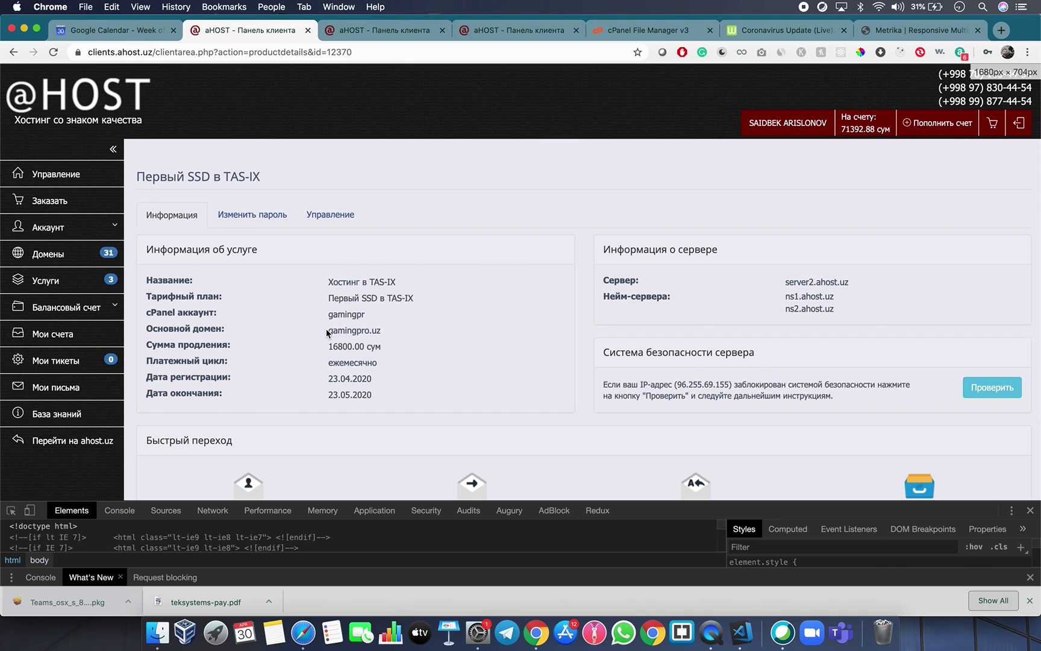
{"action": "left_click_drag", "start_coordinate": [327, 333], "coordinate": [383, 332]}
{"action": "left_click", "coordinate": [384, 332]}
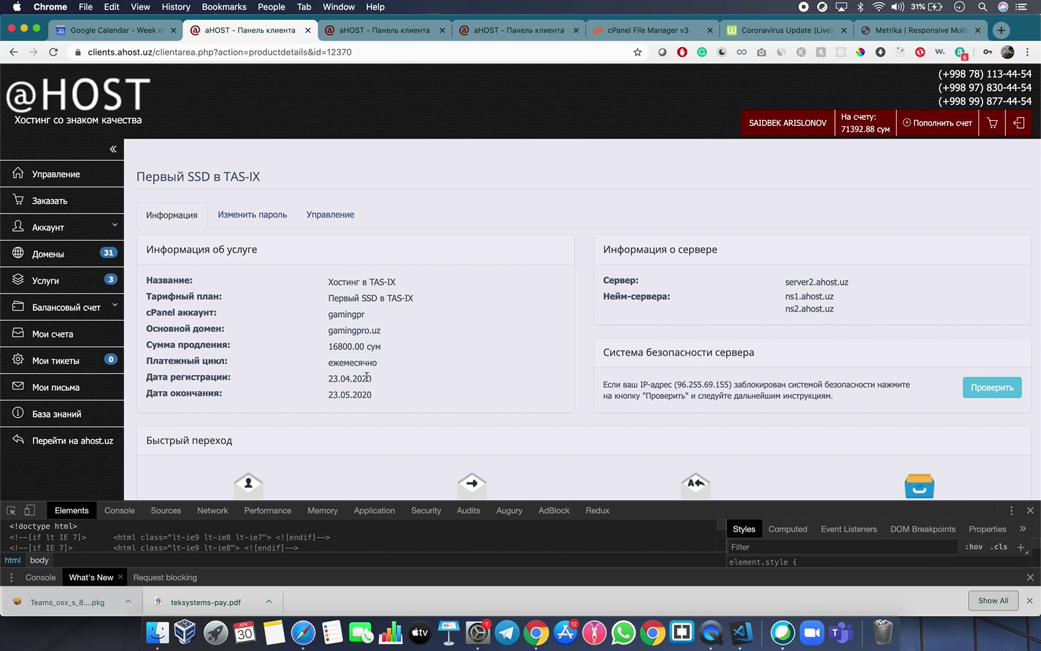
{"action": "scroll", "coordinate": [509, 305], "scroll_direction": "down", "scroll_amount": 3}
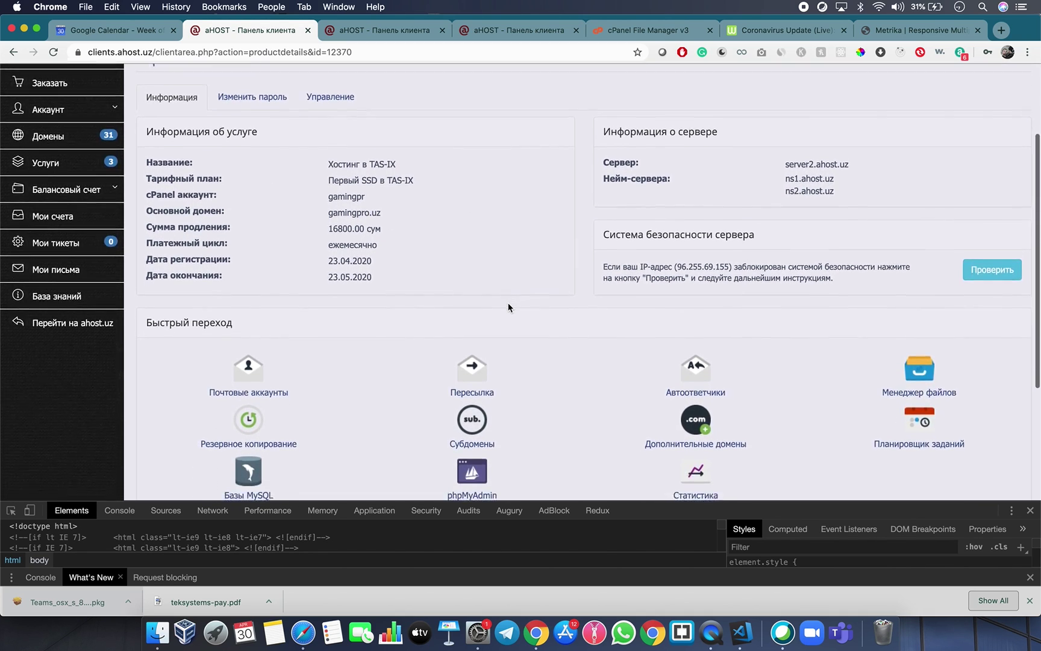
{"action": "scroll", "coordinate": [510, 309], "scroll_direction": "down", "scroll_amount": 1}
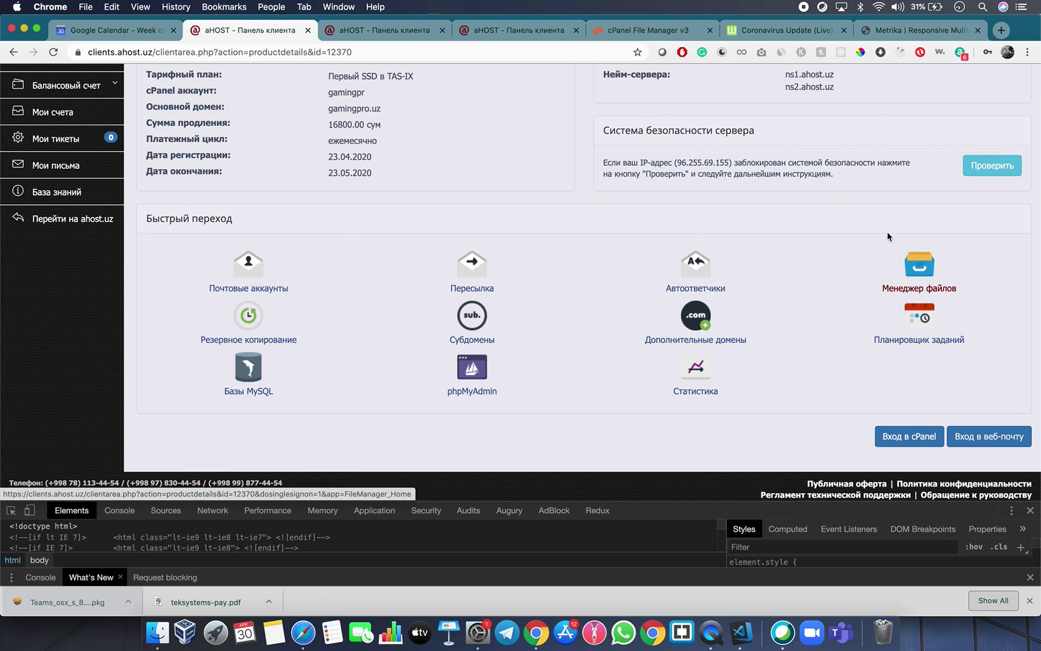
Close the five extra tabs, including Metrika, and open the hosting file manager.
{"action": "left_click", "coordinate": [443, 30]}
{"action": "left_click", "coordinate": [444, 30]}
{"action": "left_click", "coordinate": [444, 30]}
{"action": "left_click", "coordinate": [443, 30]}
{"action": "left_click", "coordinate": [443, 29]}
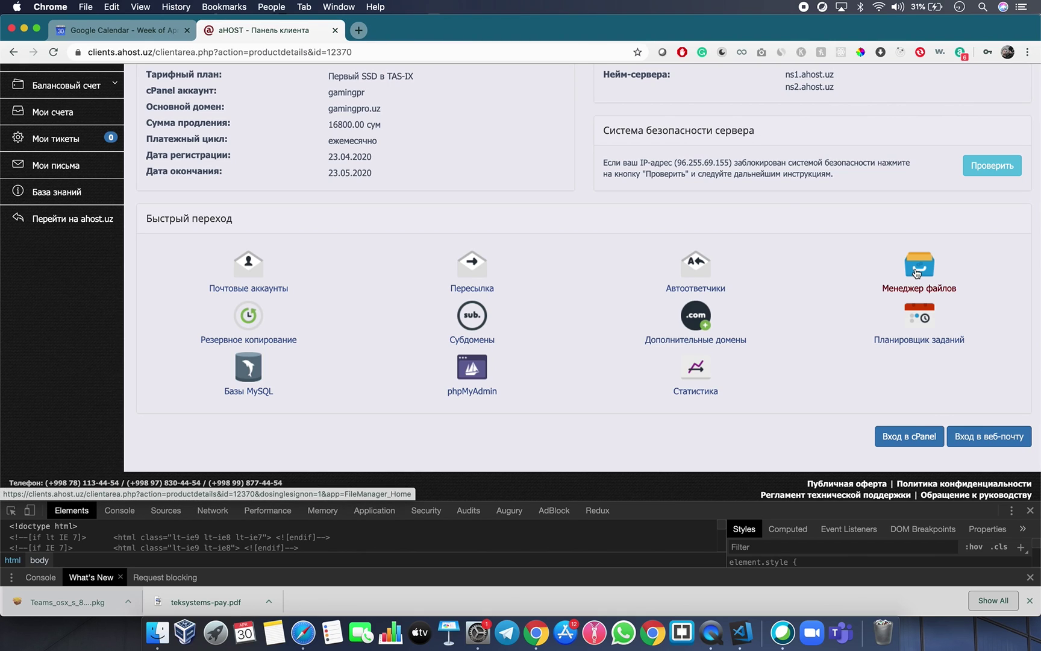
{"action": "left_click", "coordinate": [917, 273]}
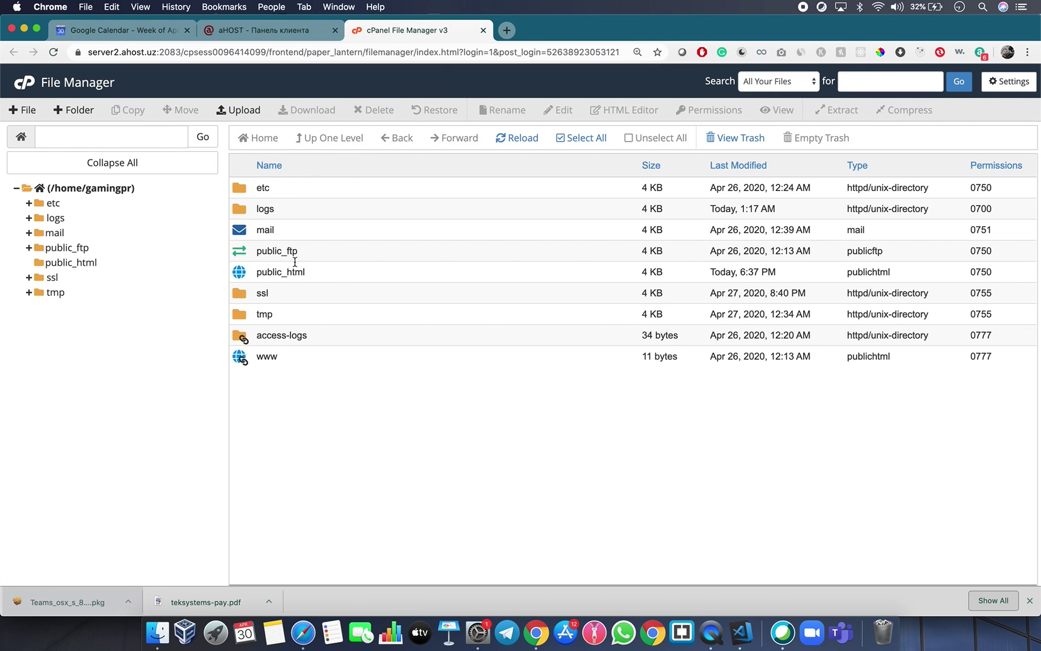
Return to the cPanel main dashboard and open File Manager in a new tab.
{"action": "left_click", "coordinate": [24, 84]}
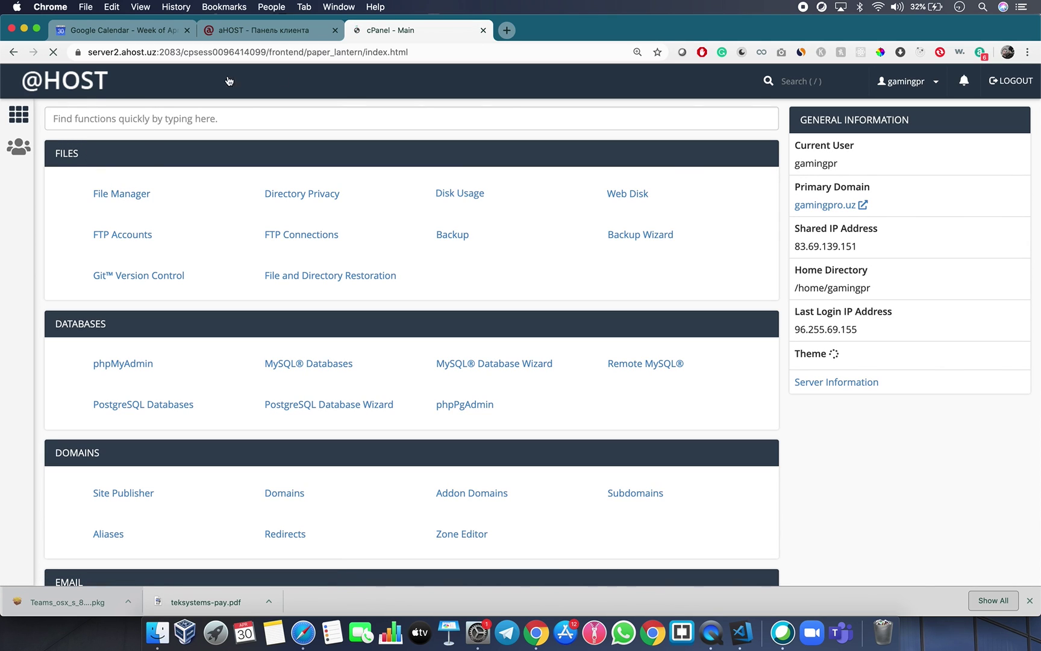
{"action": "left_click", "coordinate": [291, 29]}
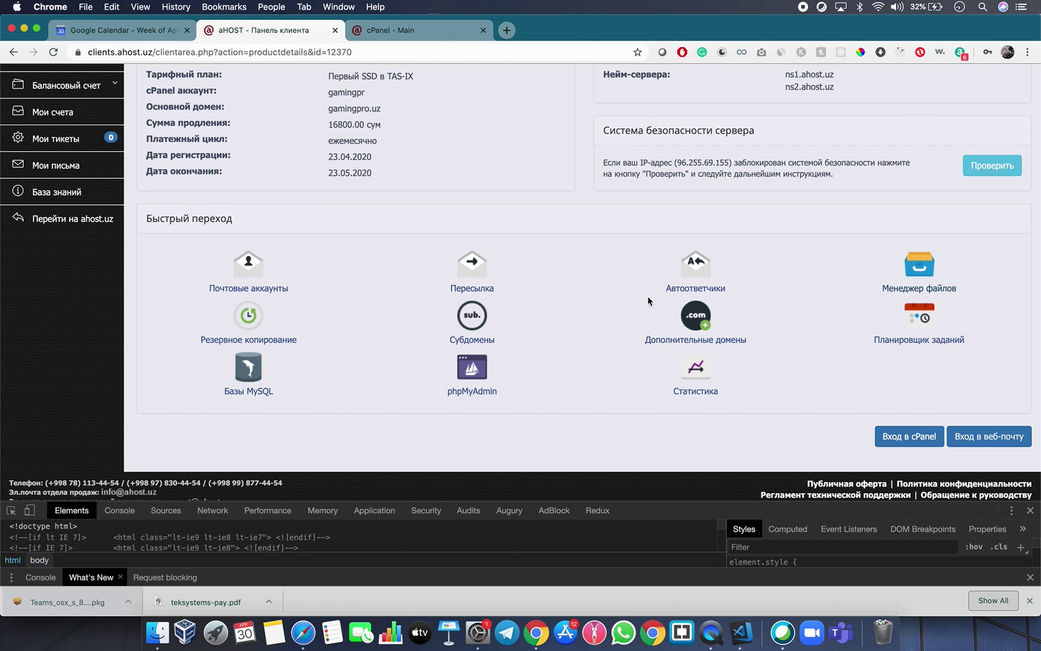
{"action": "key", "text": "ctrl+Tab"}
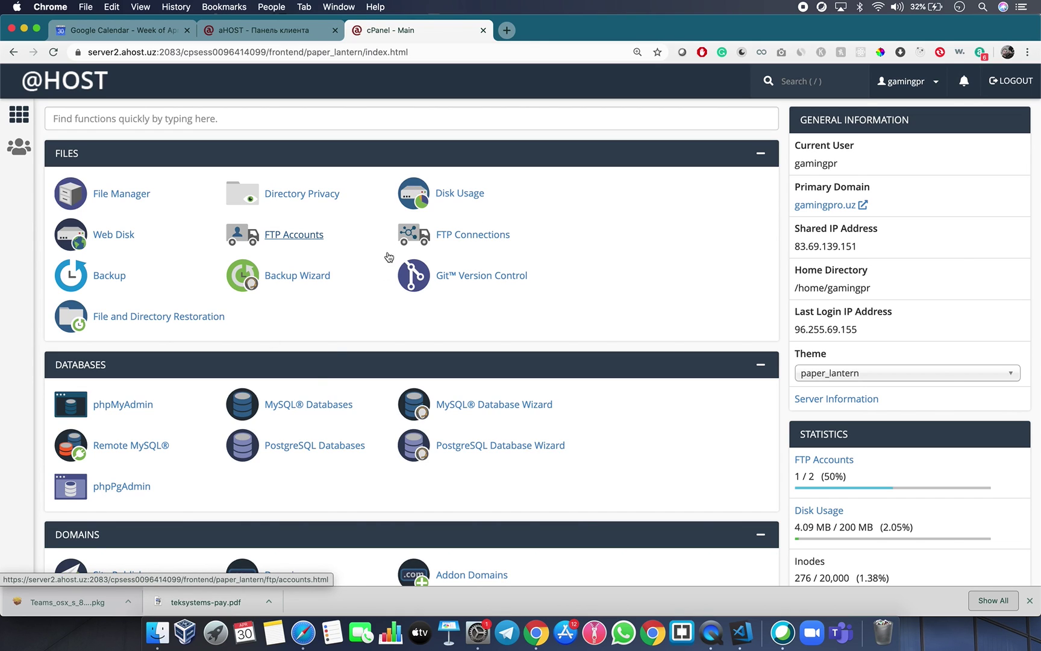
{"action": "scroll", "coordinate": [259, 400], "scroll_direction": "down", "scroll_amount": 4}
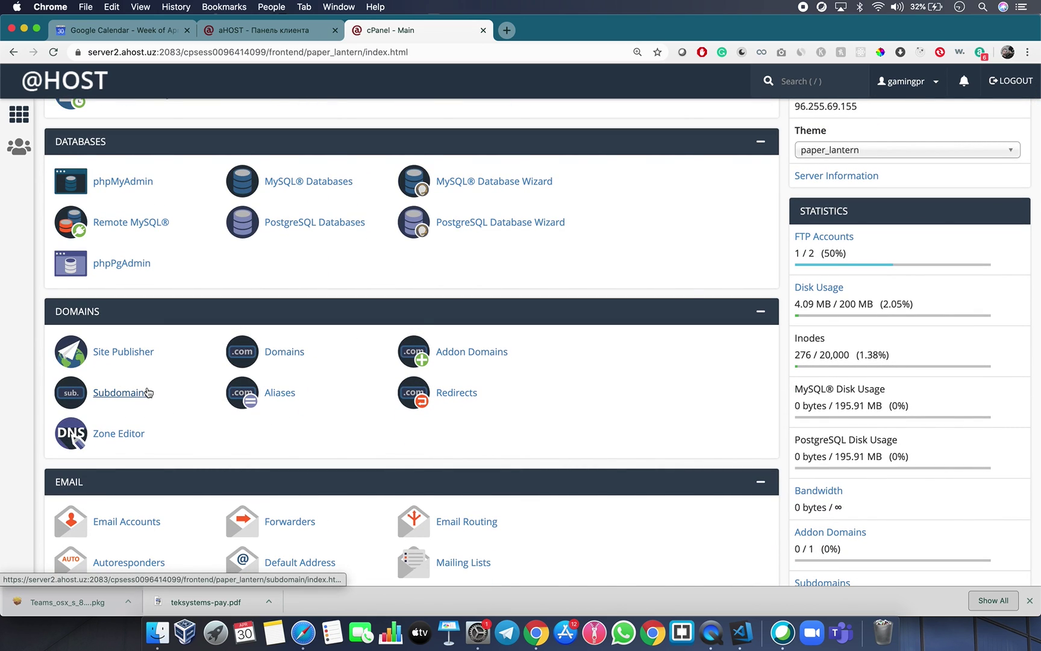
{"action": "scroll", "coordinate": [121, 374], "scroll_direction": "down", "scroll_amount": 3}
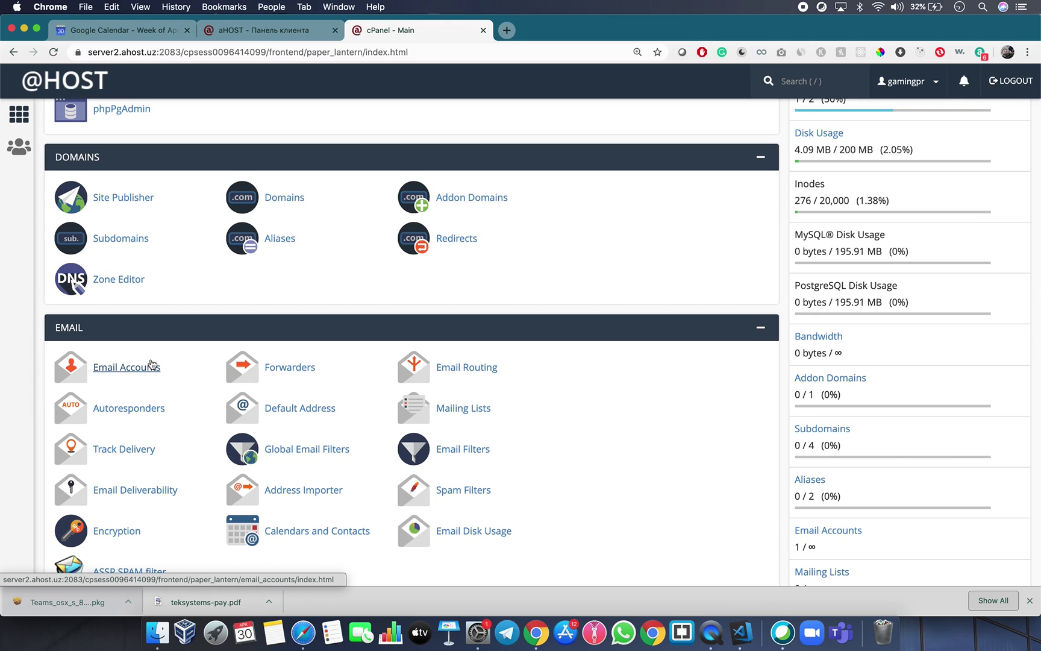
{"action": "scroll", "coordinate": [205, 365], "scroll_direction": "up", "scroll_amount": 7}
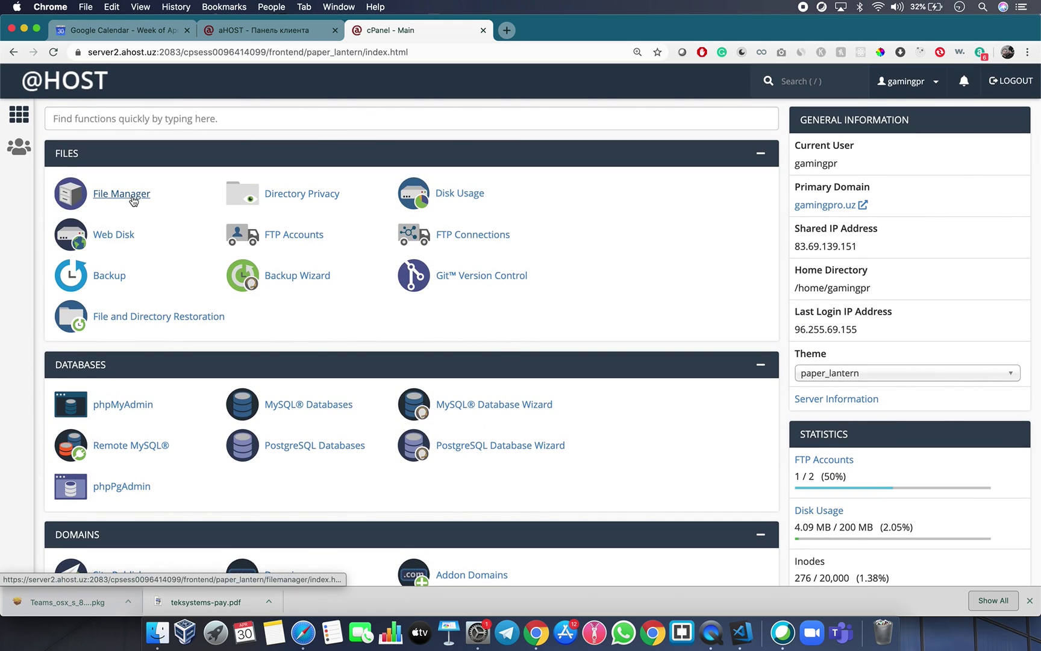
{"action": "right_click", "coordinate": [129, 194]}
{"action": "left_click", "coordinate": [150, 197]}
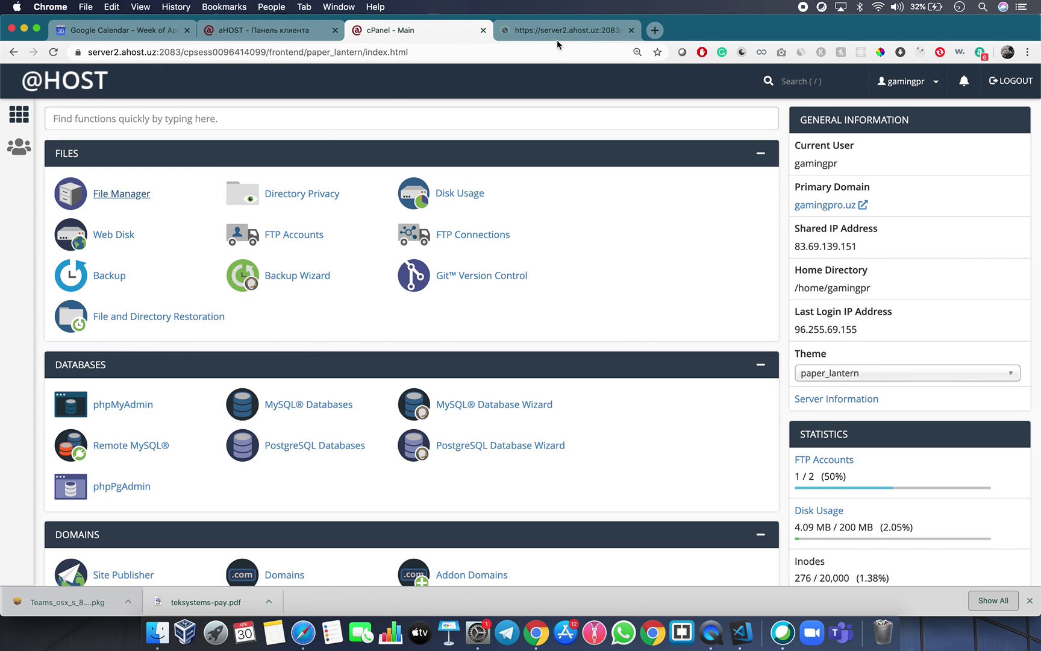
Switch to the File Manager tab and open the empty public_html folder.
{"action": "left_click", "coordinate": [559, 35]}
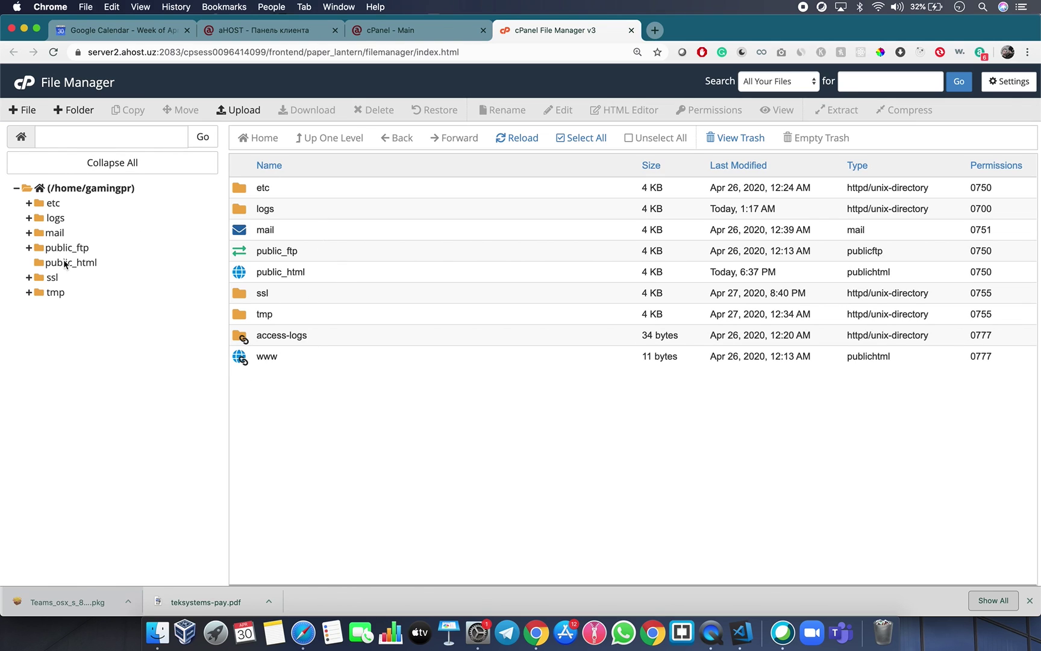
{"action": "double_click", "coordinate": [245, 273]}
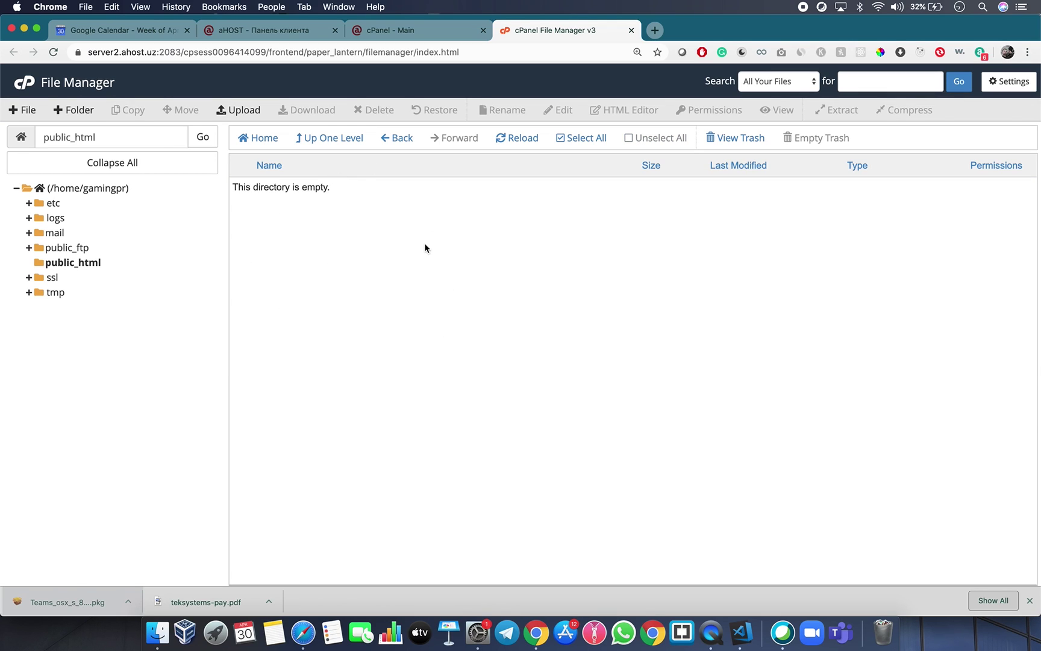
Load gamingpro.uz in a new tab.
{"action": "left_click", "coordinate": [654, 30]}
{"action": "type", "text": "gamin"}
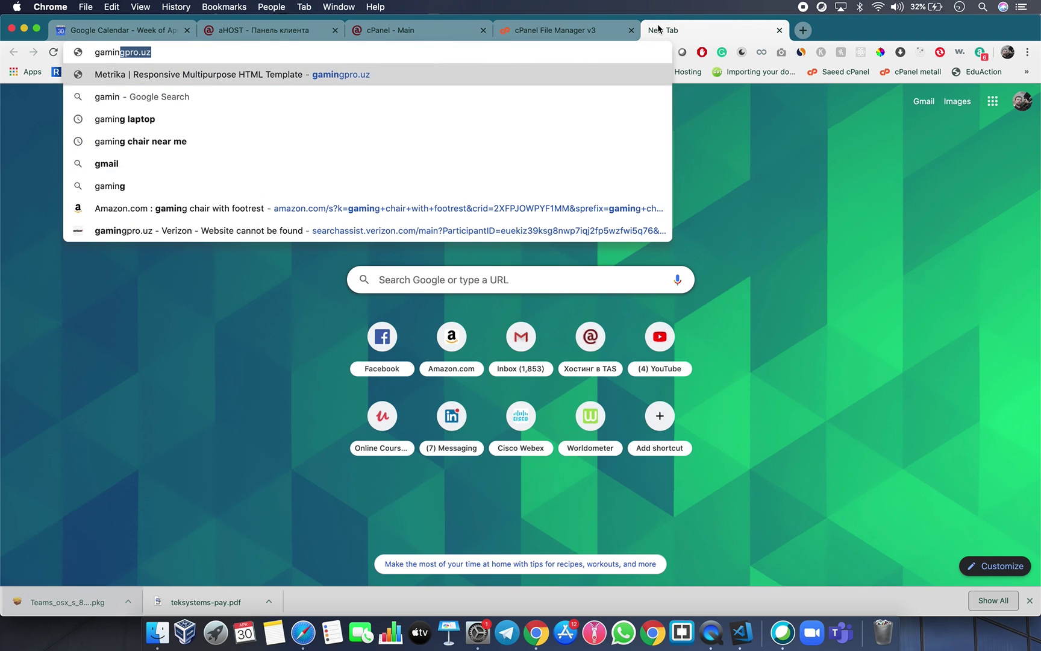
{"action": "key", "text": "Return"}
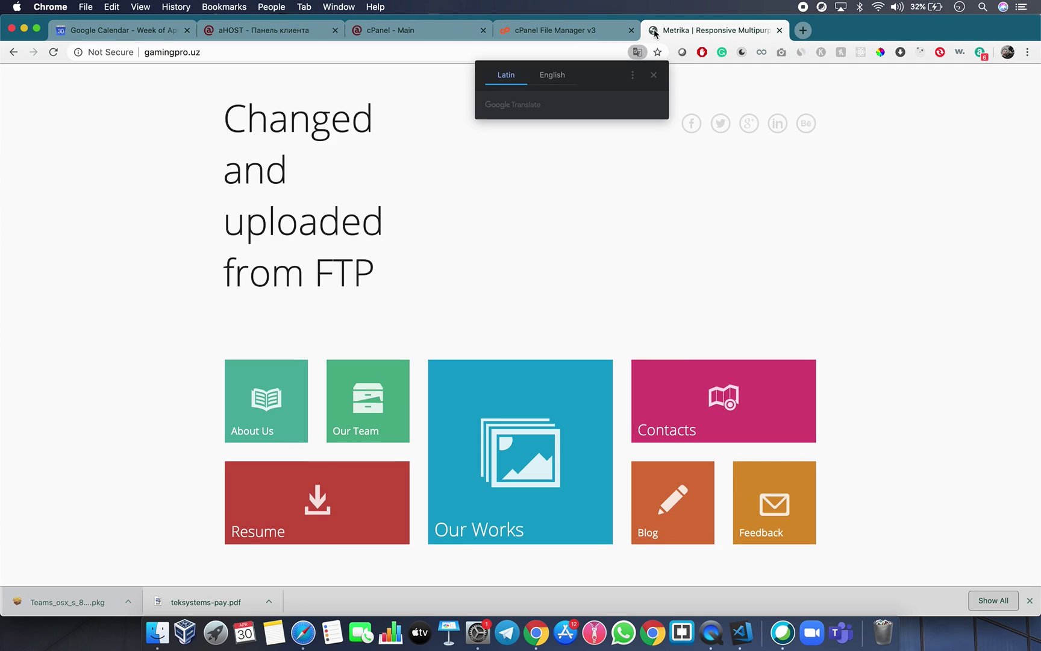
View the source, then Empty Cache and Hard Reload to reveal the empty Index of / listing.
{"action": "right_click", "coordinate": [97, 130]}
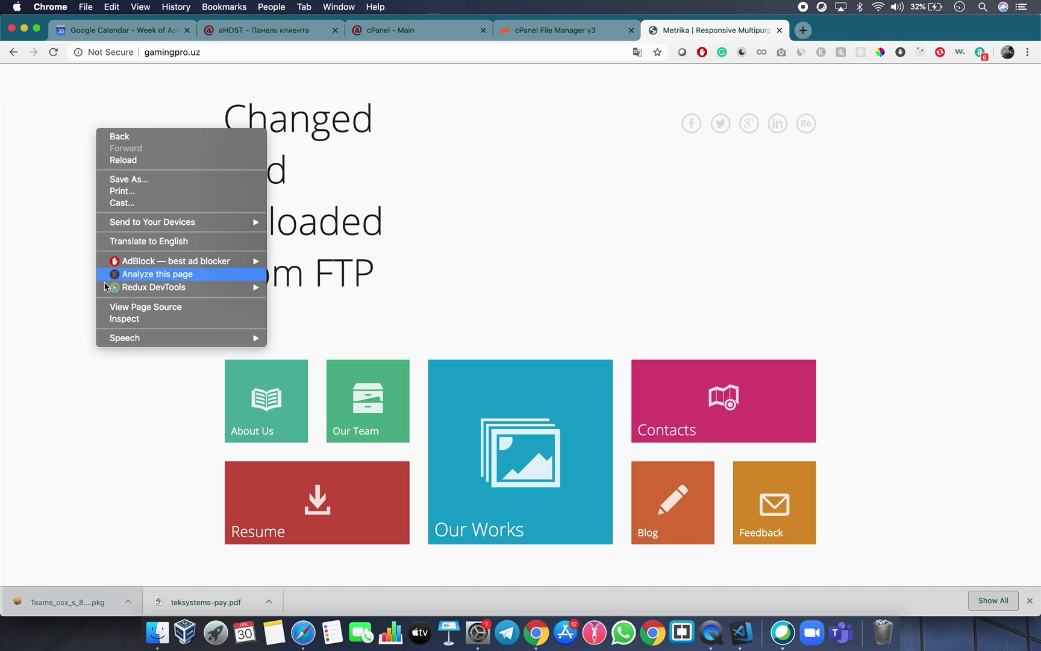
{"action": "left_click", "coordinate": [120, 307]}
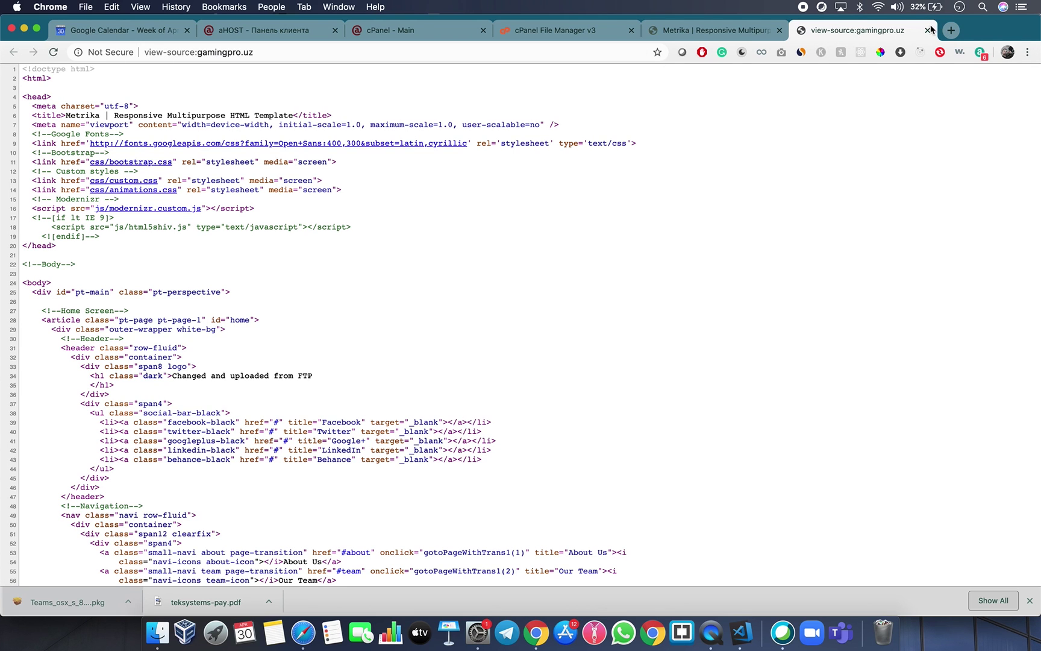
{"action": "left_click", "coordinate": [930, 30]}
{"action": "right_click", "coordinate": [28, 214]}
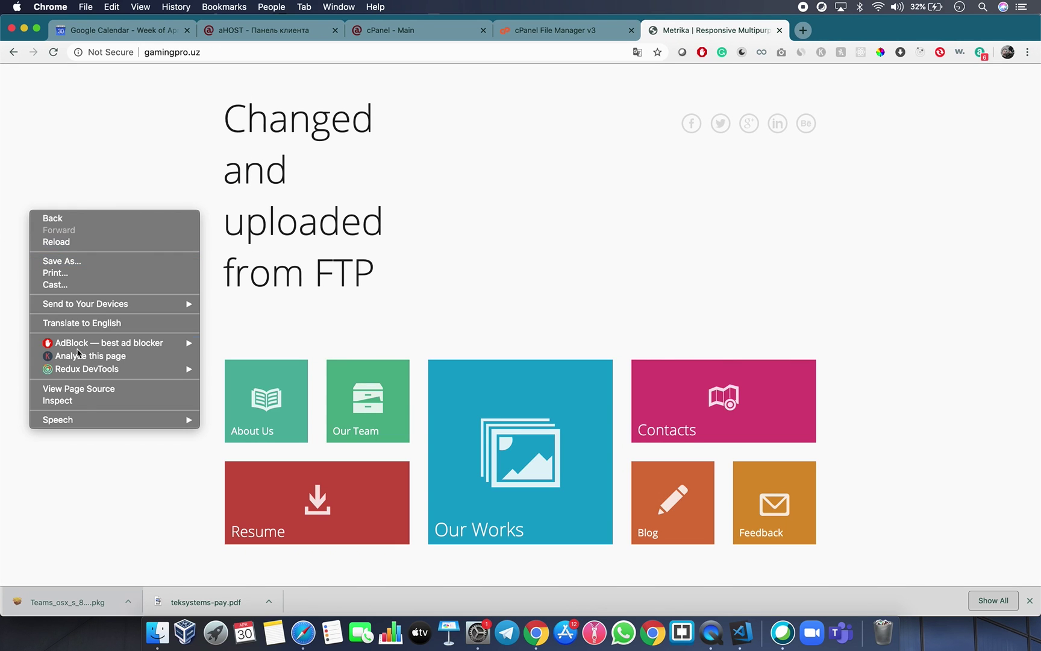
{"action": "left_click", "coordinate": [83, 404]}
{"action": "right_click", "coordinate": [53, 53]}
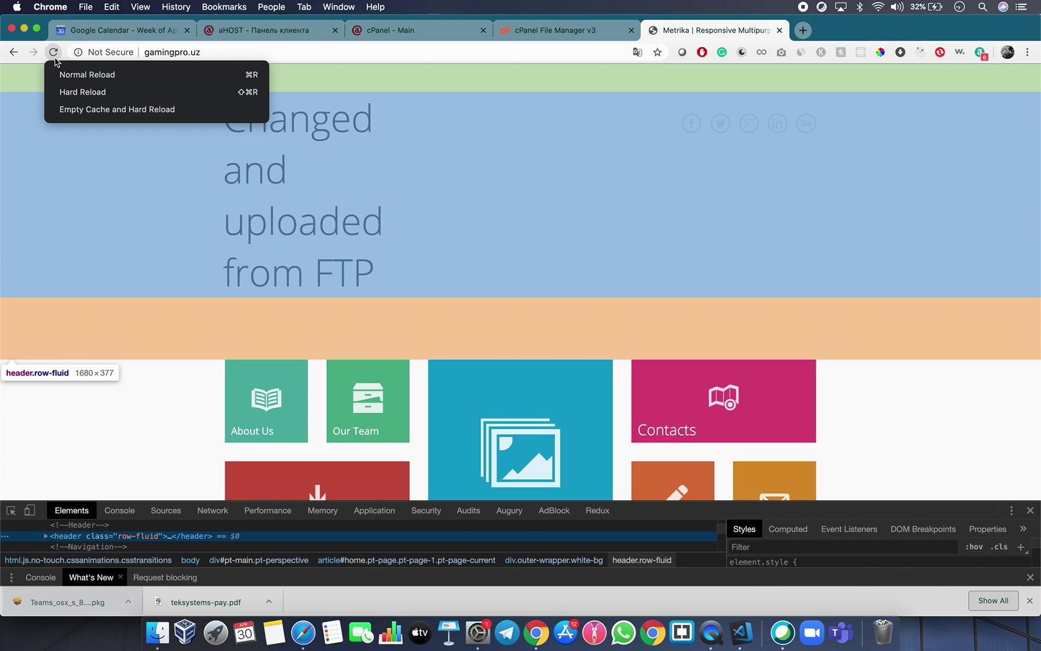
{"action": "left_click", "coordinate": [117, 109]}
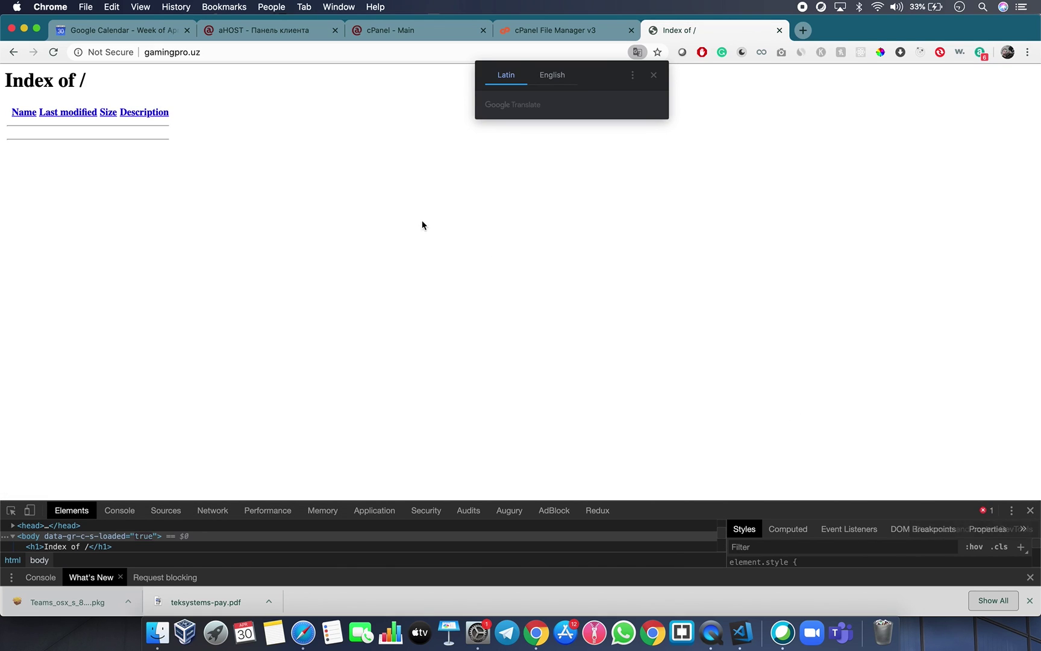
{"action": "left_click", "coordinate": [1031, 510]}
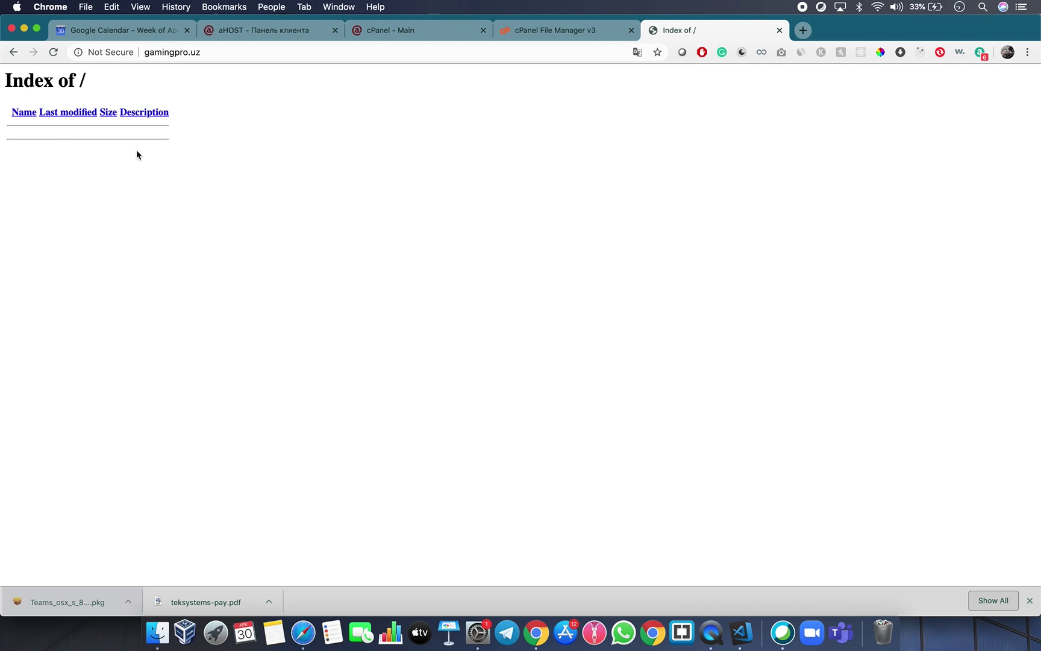
Back in File Manager, add a new empty file named index.html to public_html.
{"action": "left_click_drag", "start_coordinate": [5, 74], "coordinate": [265, 139]}
{"action": "left_click", "coordinate": [266, 140]}
{"action": "left_click", "coordinate": [564, 30]}
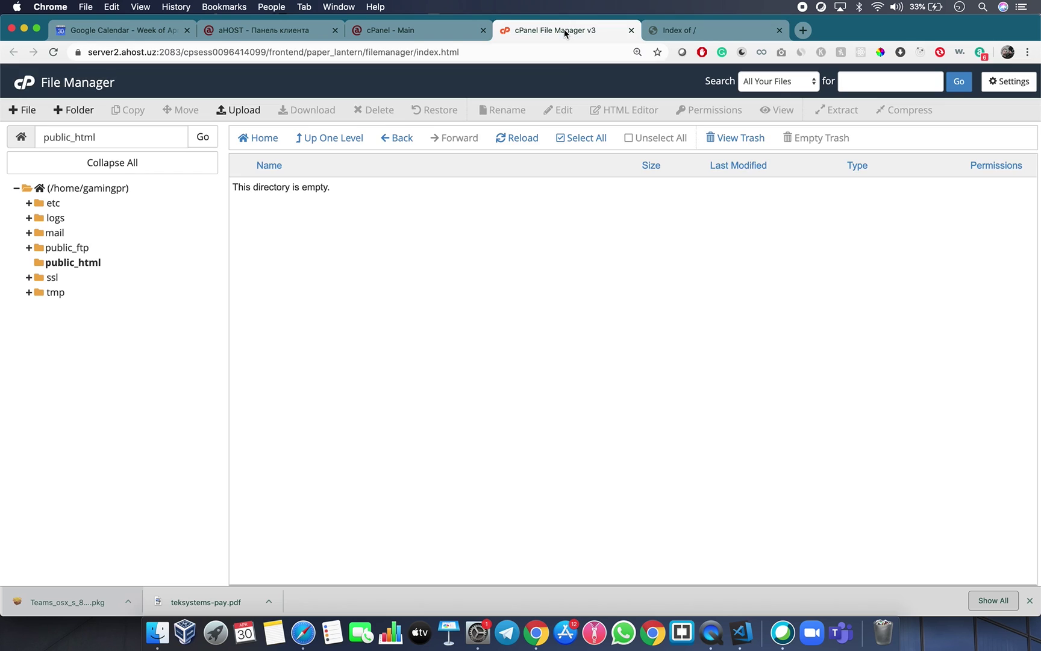
{"action": "right_click", "coordinate": [345, 235]}
{"action": "left_click", "coordinate": [306, 214]}
{"action": "left_click", "coordinate": [17, 109]}
{"action": "type", "text": "index.html"}
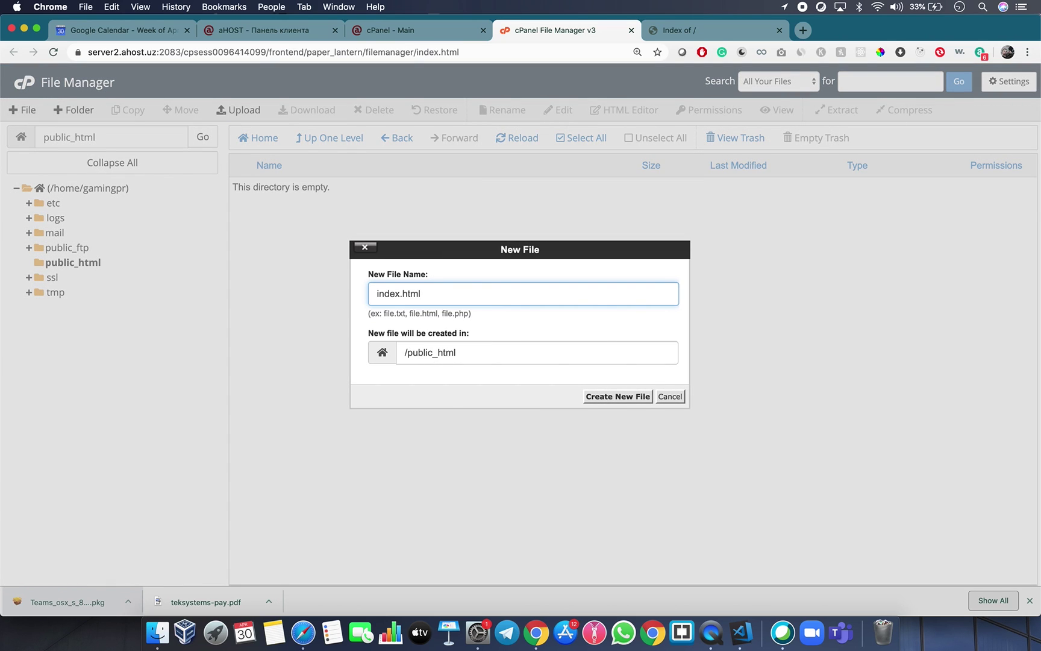
{"action": "key", "text": "Return"}
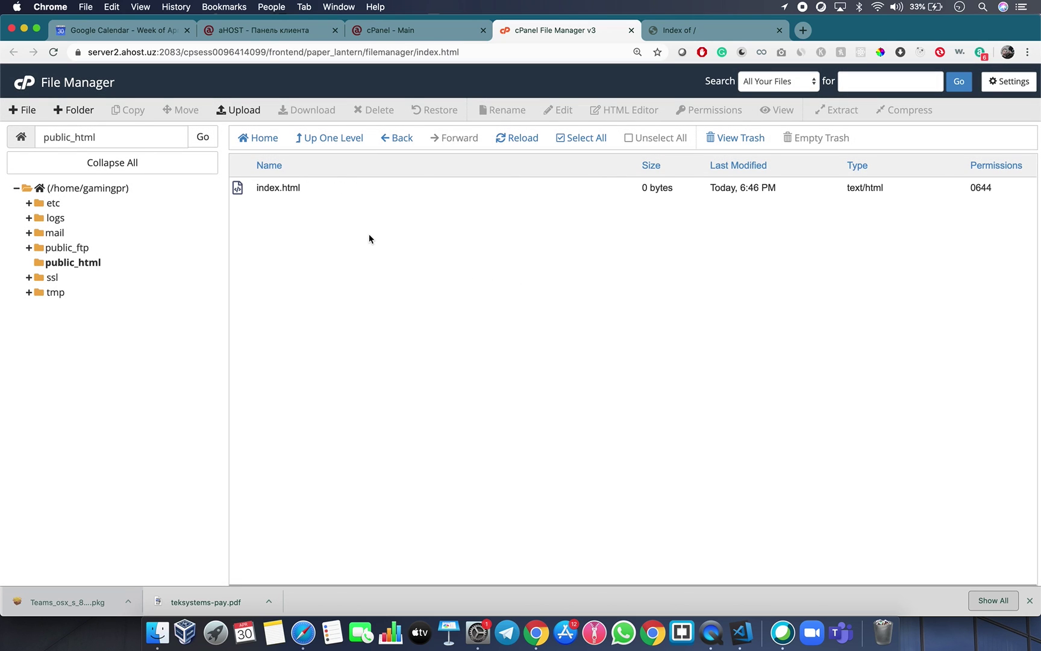
{"action": "left_click", "coordinate": [276, 189]}
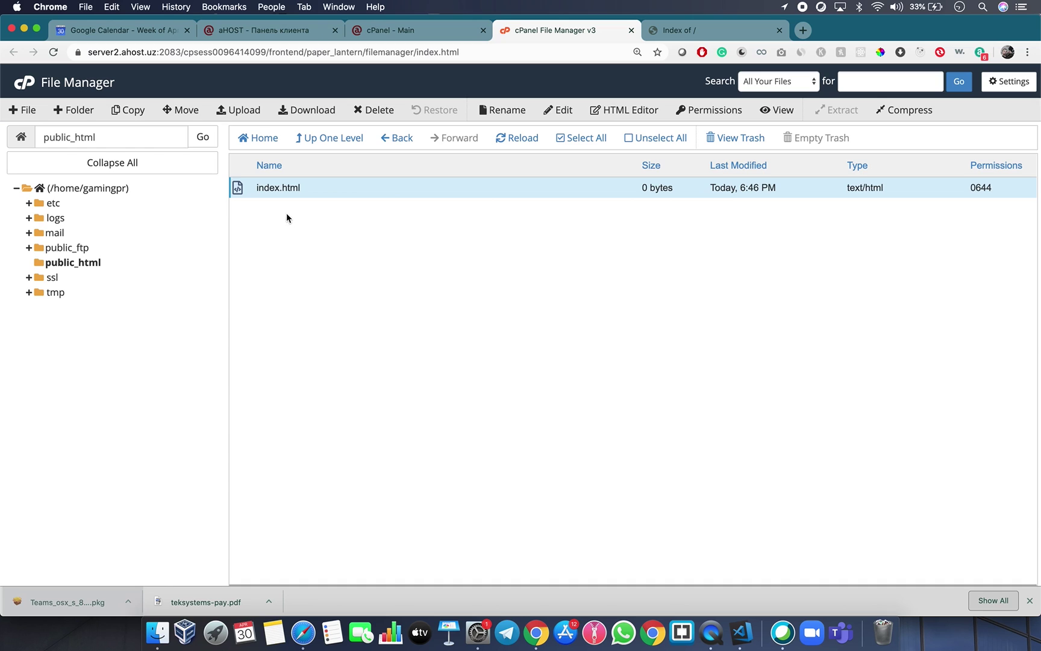
Edit index.html to contain <h1>Hello world</h1> and save the changes.
{"action": "right_click", "coordinate": [283, 187]}
{"action": "left_click", "coordinate": [311, 236]}
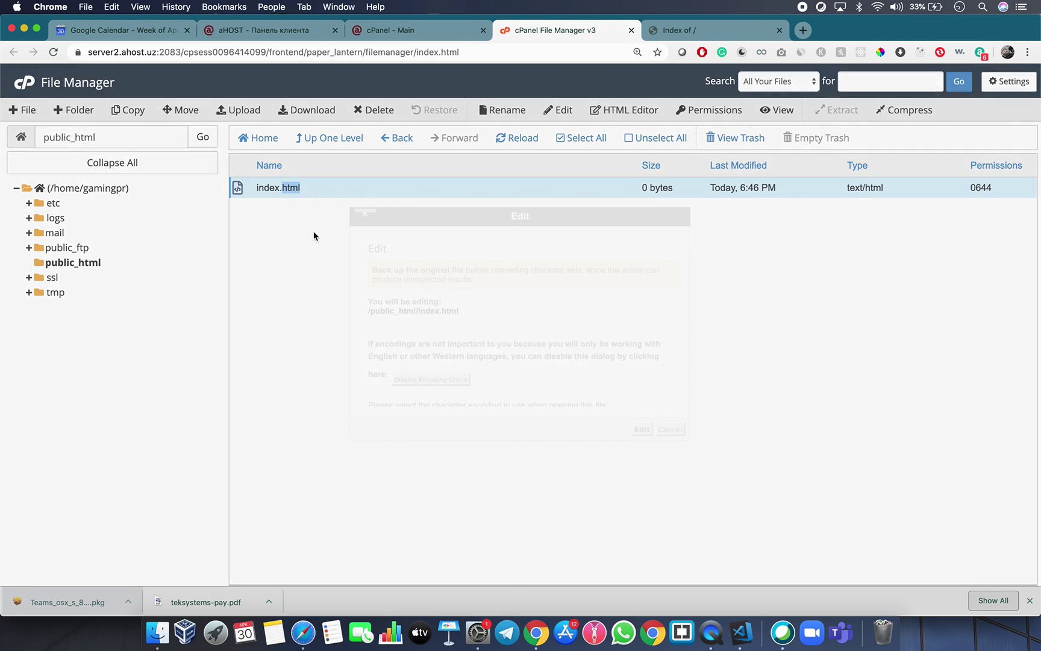
{"action": "left_click", "coordinate": [642, 428]}
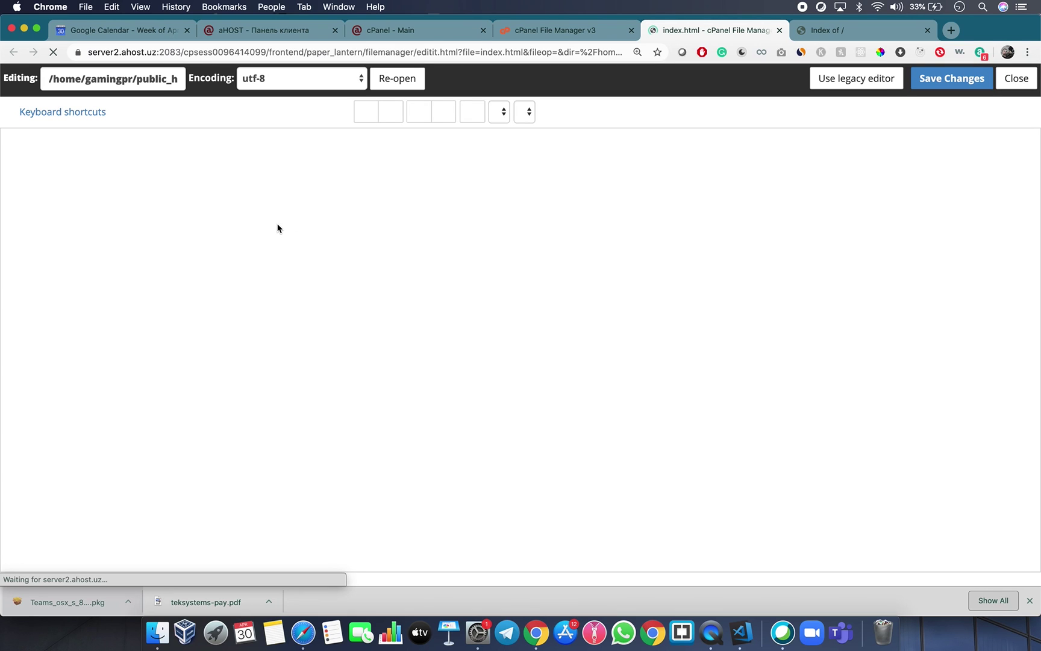
{"action": "type", "text": "<h1"}
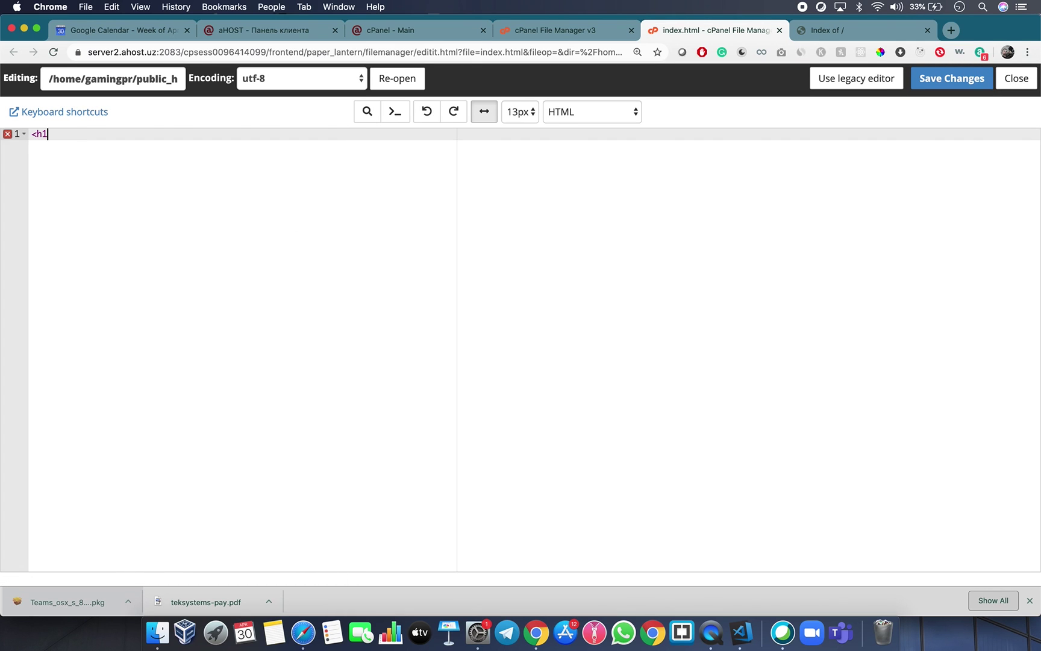
{"action": "type", "text": ">Hello world</h1>"}
{"action": "key", "text": "super+s"}
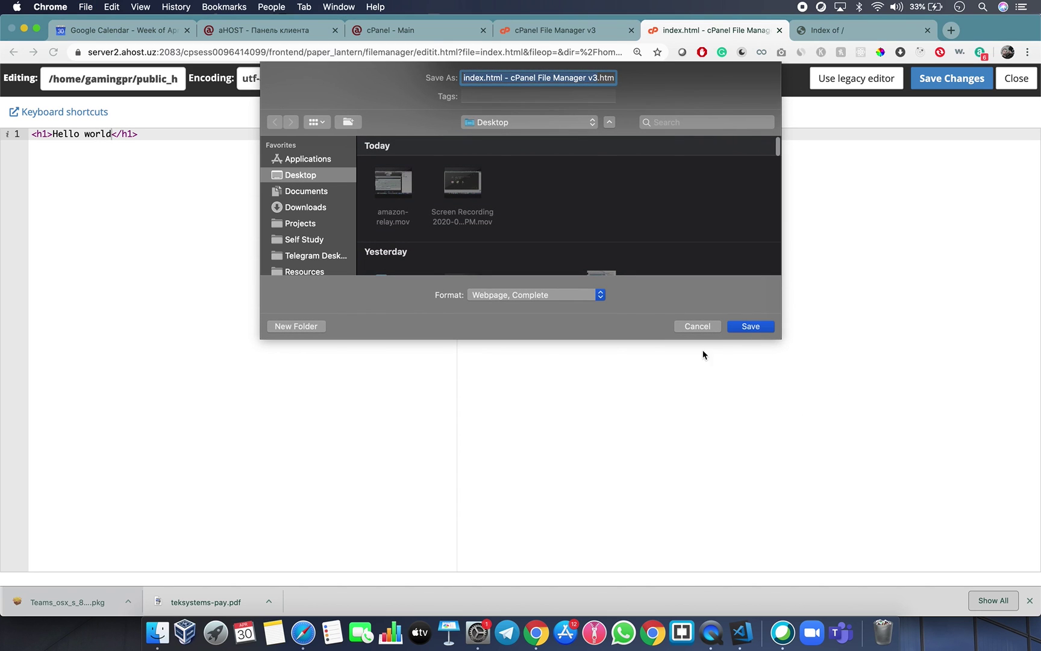
{"action": "left_click", "coordinate": [698, 326]}
{"action": "left_click", "coordinate": [940, 85]}
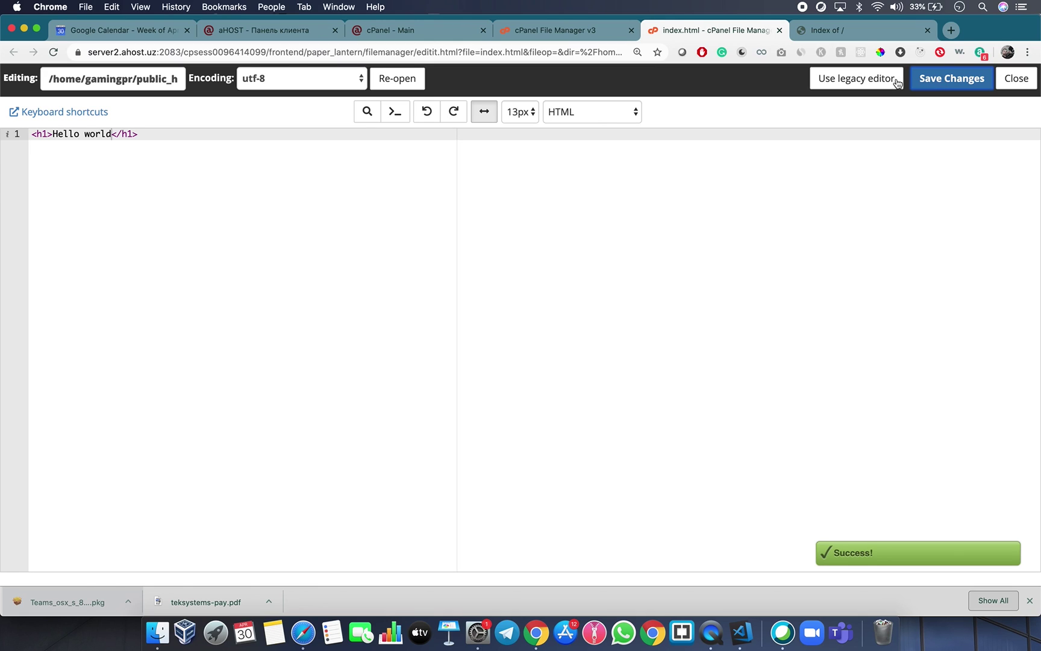
Reload gamingpro.uz to confirm it shows the Hello world heading.
{"action": "left_click", "coordinate": [855, 34]}
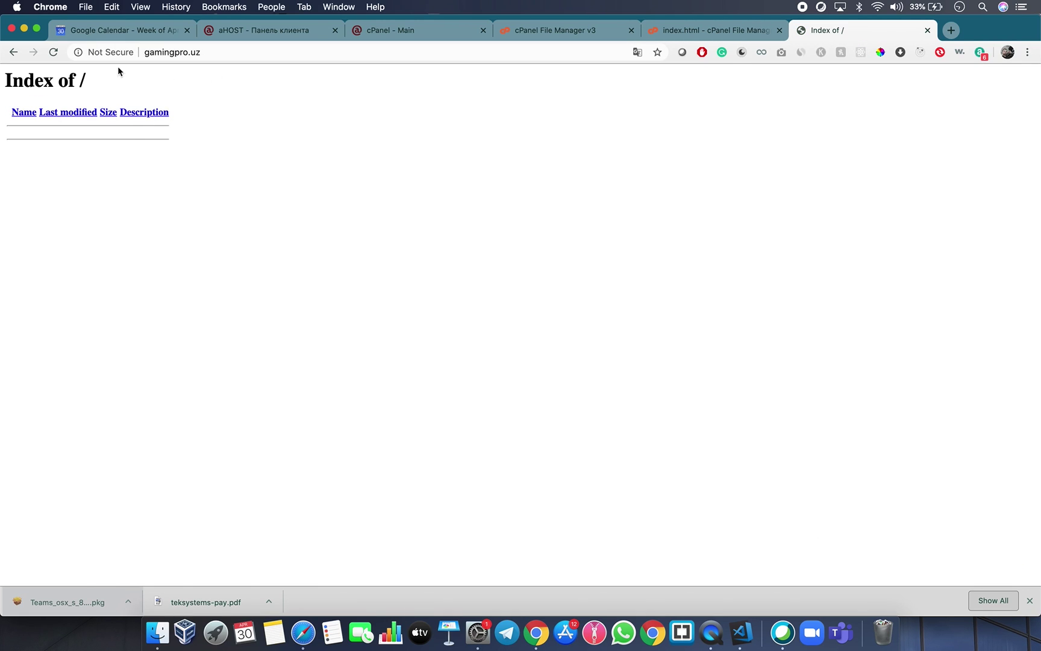
{"action": "left_click", "coordinate": [56, 55]}
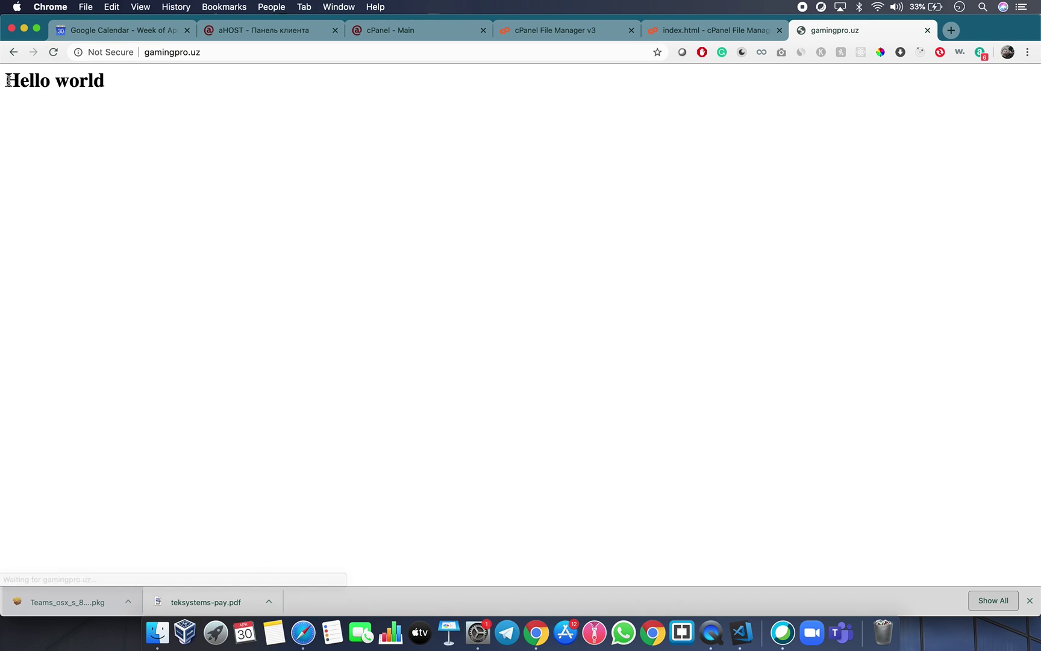
{"action": "left_click_drag", "start_coordinate": [5, 80], "coordinate": [138, 83]}
{"action": "left_click", "coordinate": [139, 83]}
{"action": "left_click", "coordinate": [669, 30]}
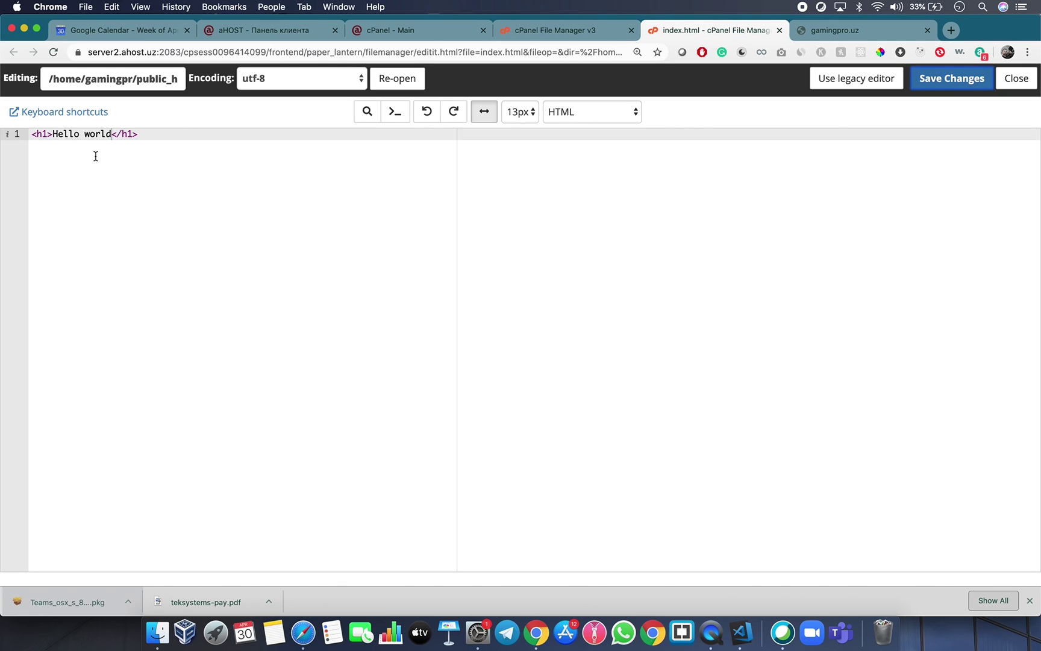
Close the index.html editor and delete index.html from public_html, confirming the trash prompt.
{"action": "left_click", "coordinate": [780, 30]}
{"action": "left_click", "coordinate": [554, 30]}
{"action": "double_click", "coordinate": [267, 185]}
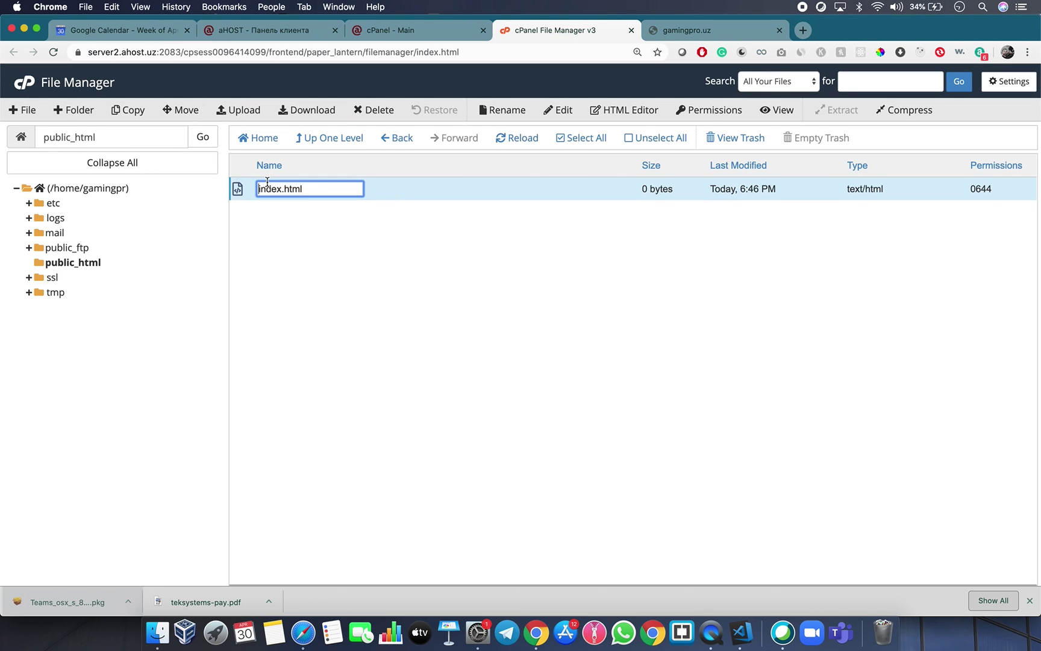
{"action": "left_click", "coordinate": [263, 229]}
{"action": "right_click", "coordinate": [264, 197]}
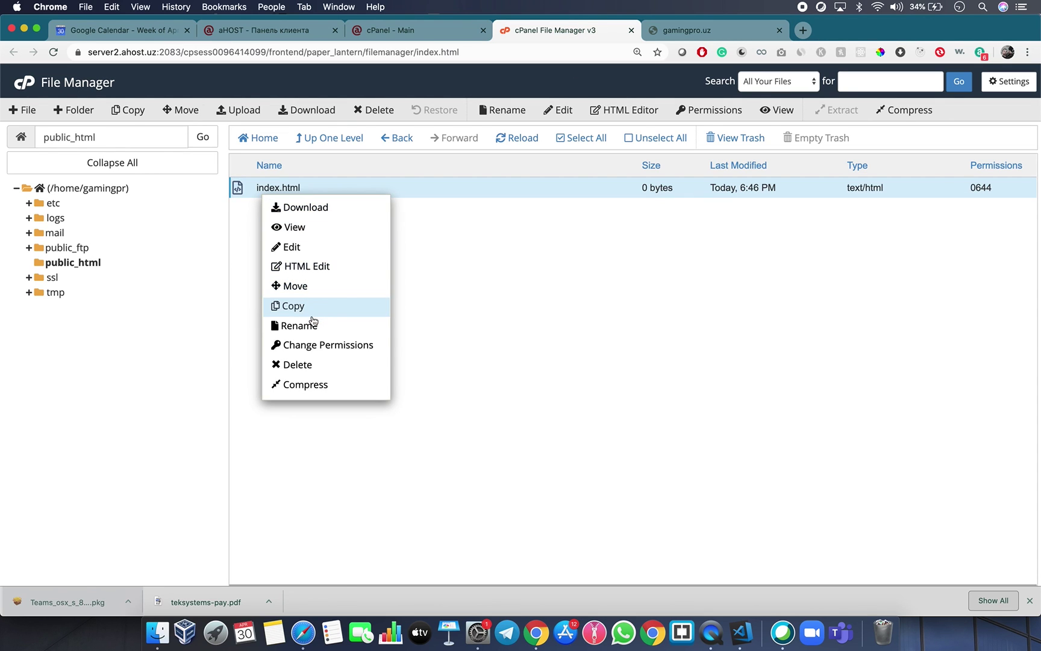
{"action": "left_click", "coordinate": [313, 361]}
{"action": "left_click", "coordinate": [626, 365]}
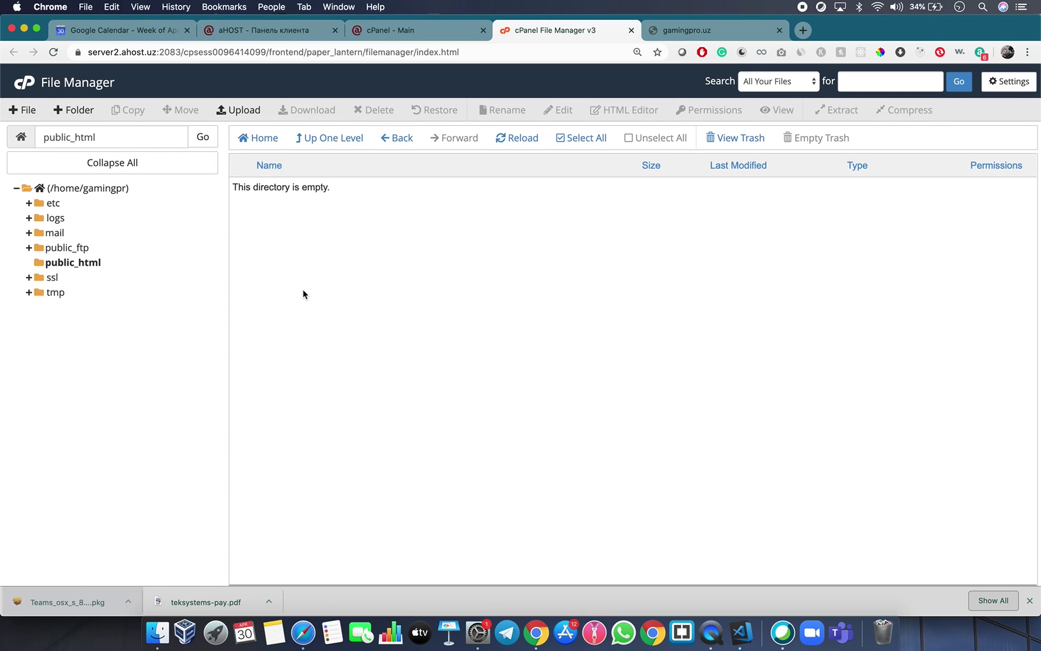
In Finder, open the Desktop's host and domain folder to inspect index.html, about.html and js.
{"action": "left_click", "coordinate": [158, 631]}
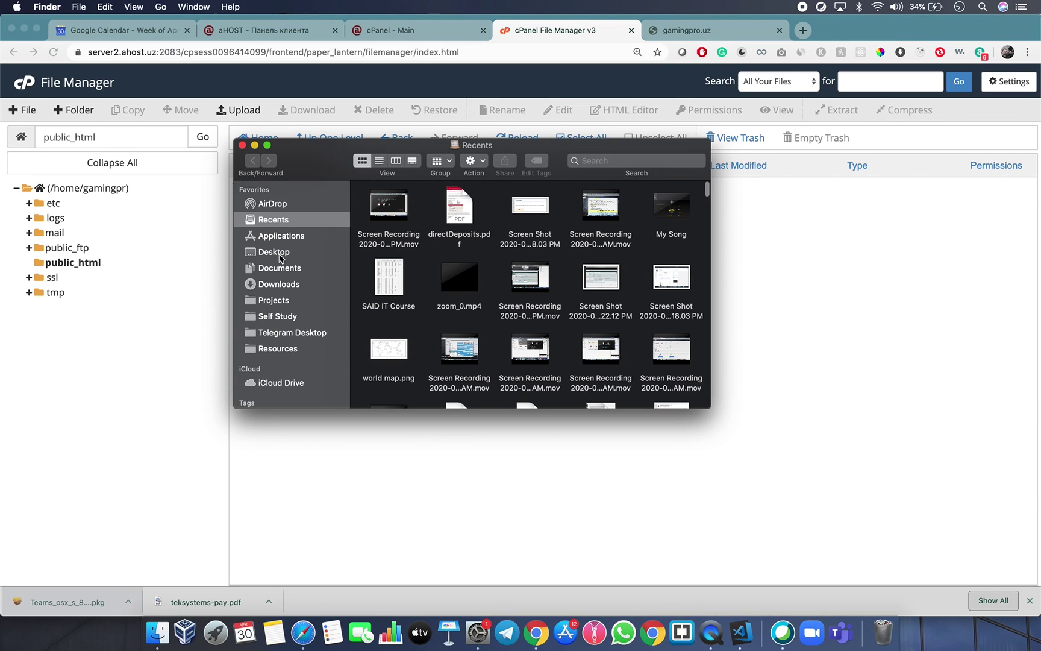
{"action": "left_click", "coordinate": [281, 255]}
{"action": "left_click", "coordinate": [457, 281]}
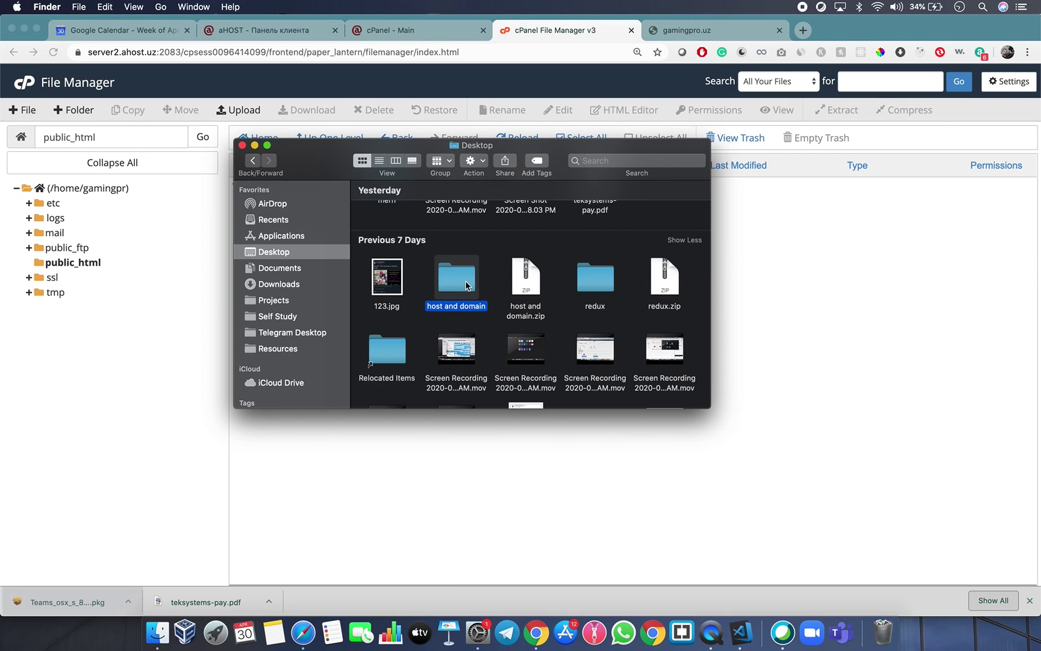
{"action": "double_click", "coordinate": [457, 281]}
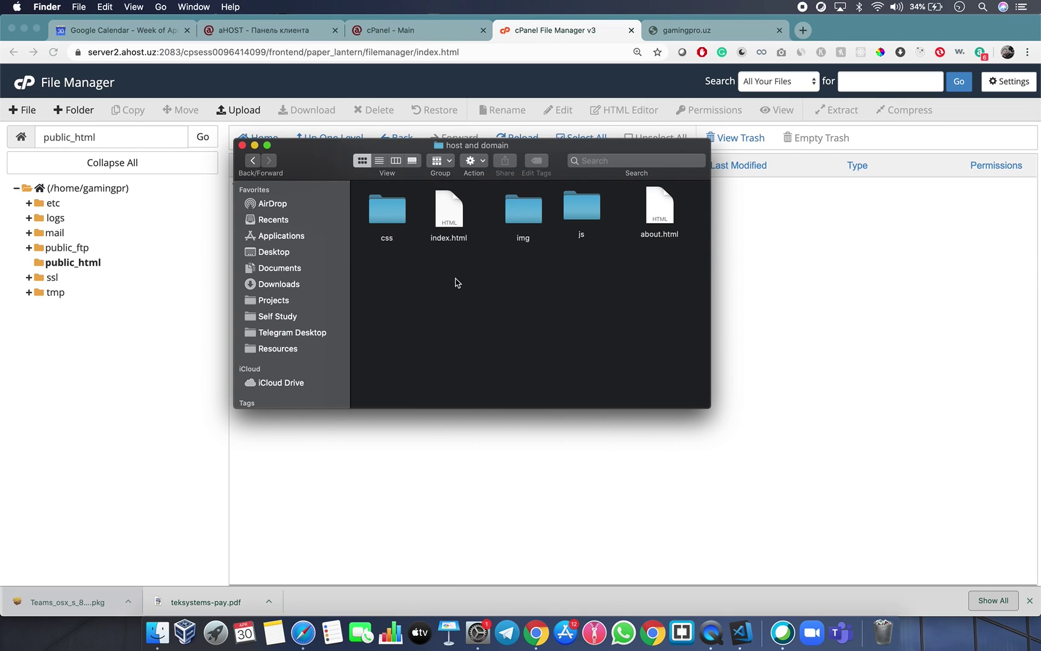
{"action": "left_click", "coordinate": [442, 229]}
{"action": "left_click", "coordinate": [667, 205]}
{"action": "left_click", "coordinate": [596, 200]}
{"action": "left_click", "coordinate": [546, 207]}
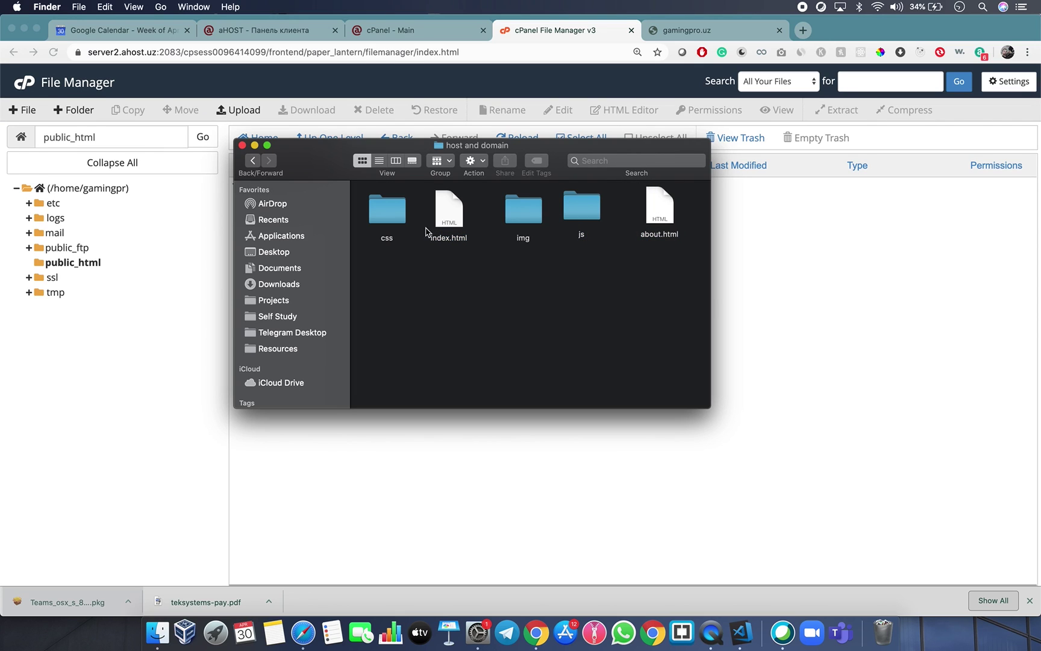
Return to the Desktop and open 123.jpg in Preview.
{"action": "left_click", "coordinate": [253, 160]}
{"action": "left_click", "coordinate": [463, 278]}
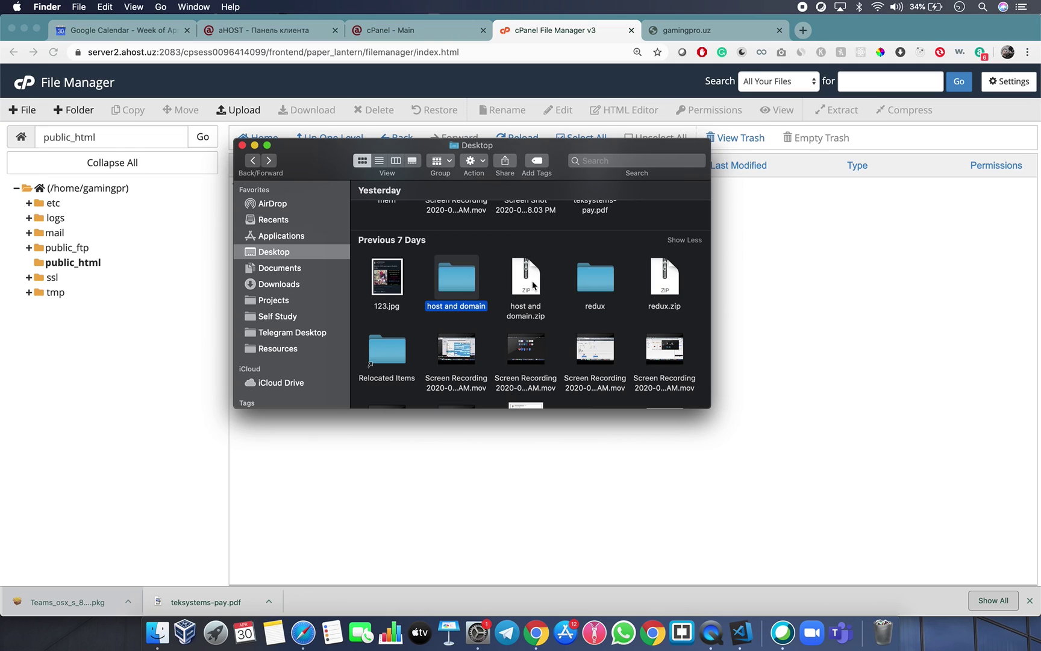
{"action": "left_click", "coordinate": [390, 278]}
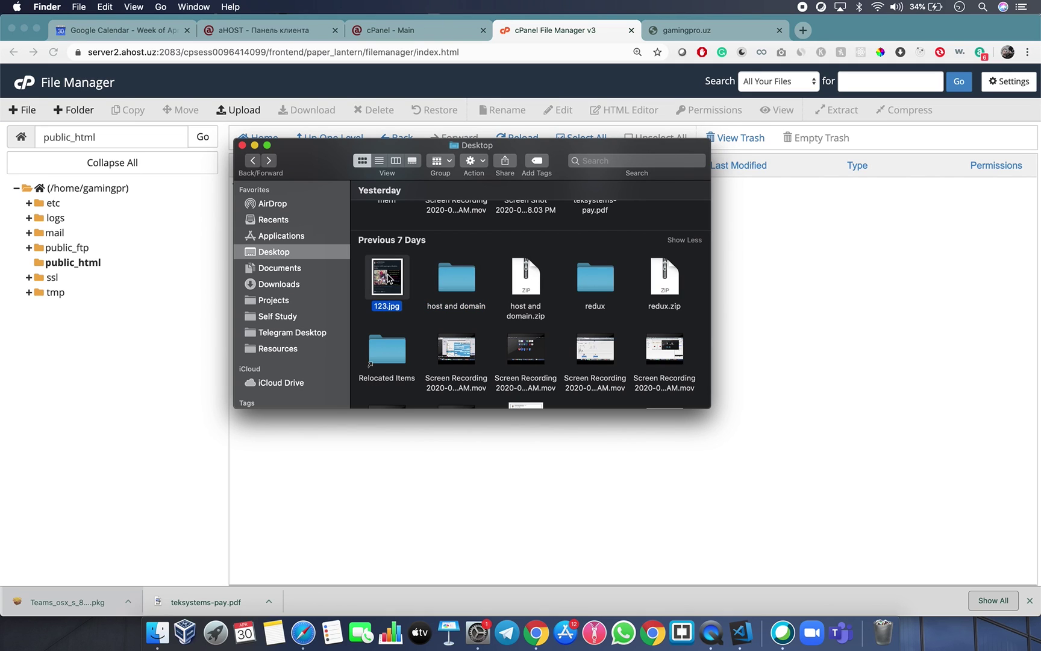
{"action": "double_click", "coordinate": [390, 278]}
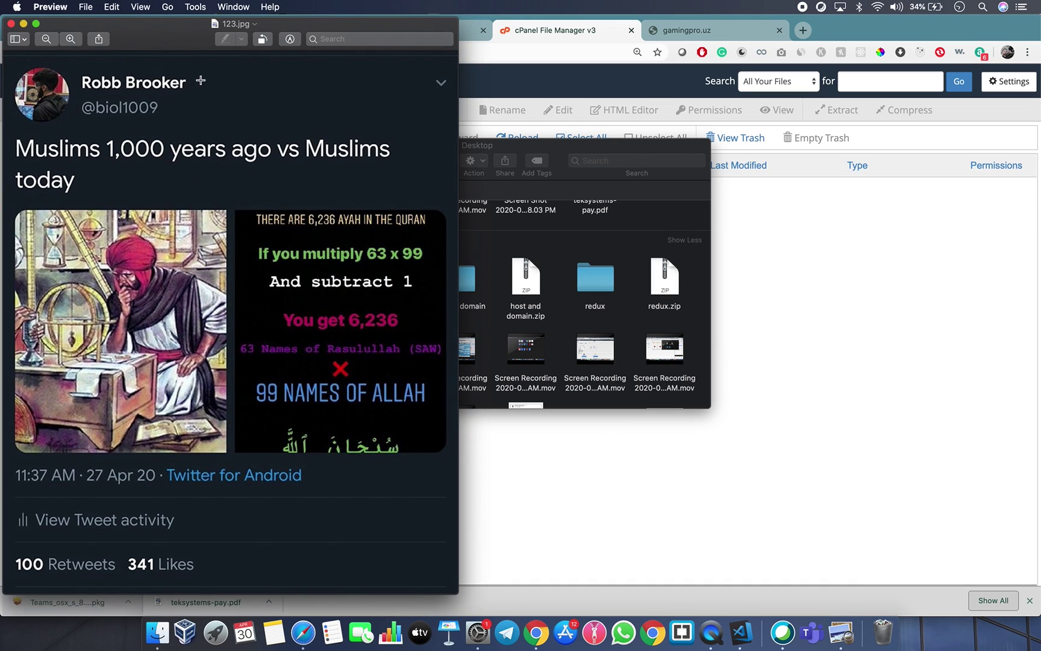
Try a rectangular selection over the lower text of 123.jpg, then close Preview.
{"action": "left_click_drag", "start_coordinate": [169, 43], "coordinate": [374, 40]}
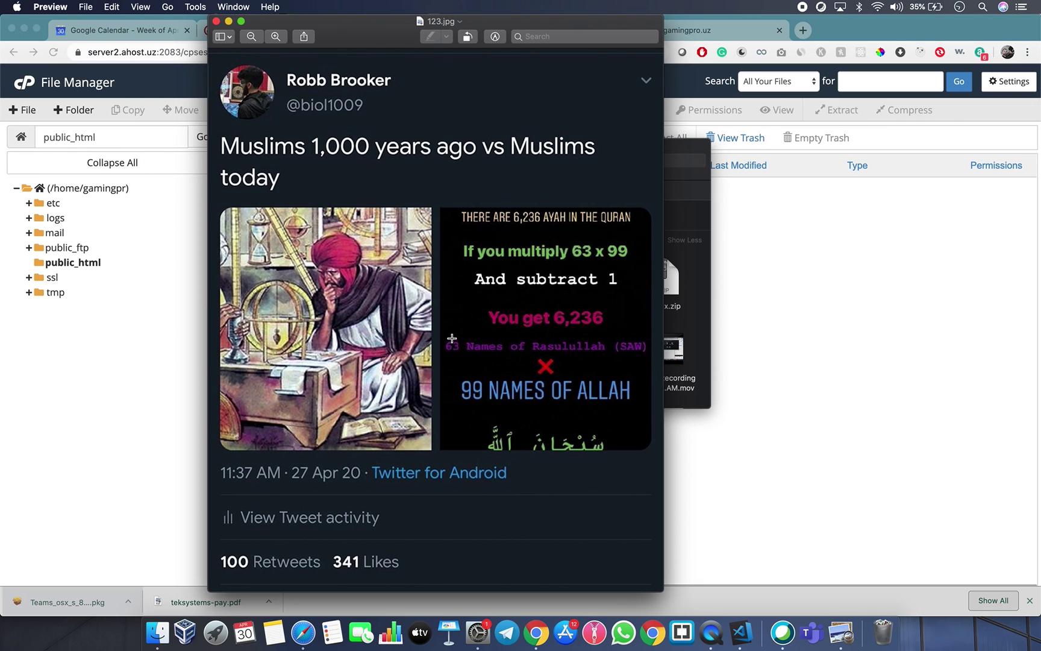
{"action": "left_click_drag", "start_coordinate": [444, 329], "coordinate": [647, 409]}
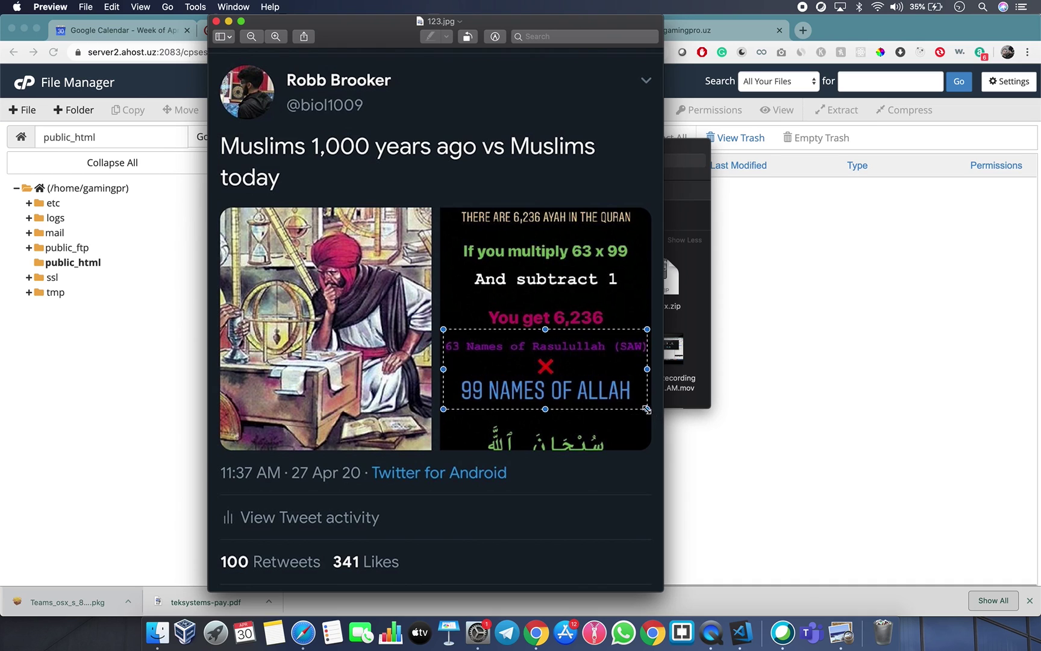
{"action": "left_click", "coordinate": [633, 417]}
{"action": "left_click_drag", "start_coordinate": [651, 409], "coordinate": [443, 326]}
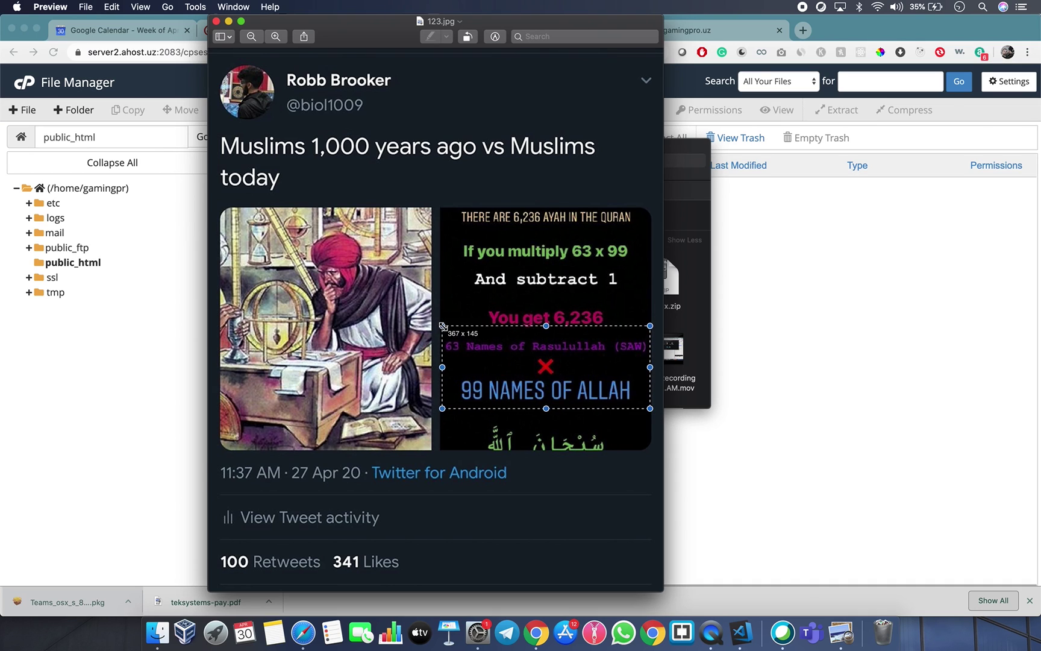
{"action": "left_click", "coordinate": [445, 315]}
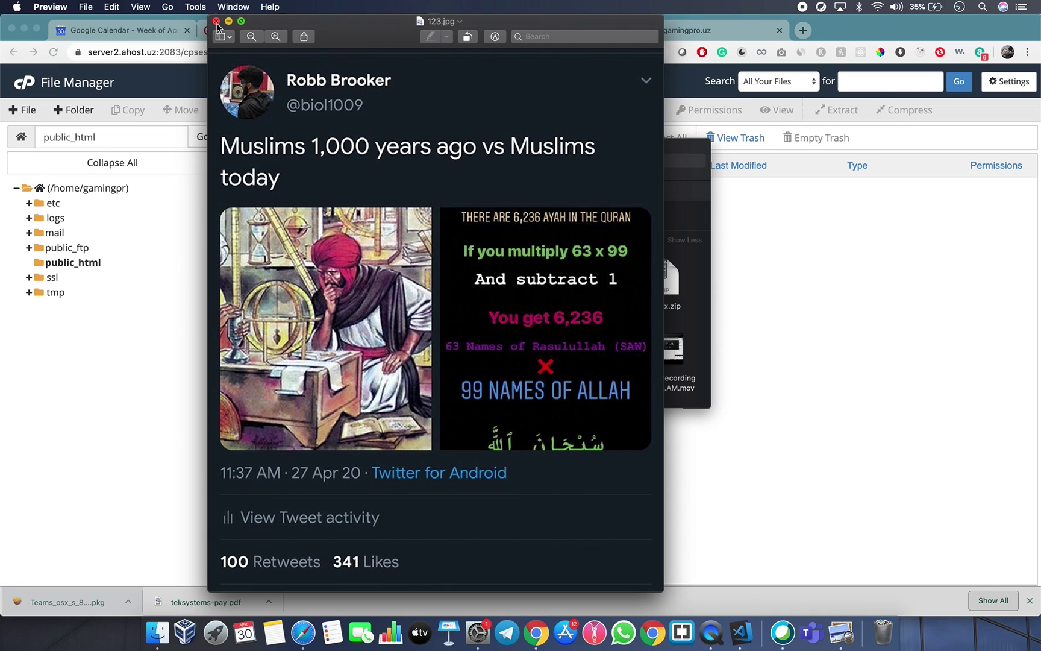
{"action": "left_click", "coordinate": [216, 21]}
{"action": "left_click", "coordinate": [464, 284]}
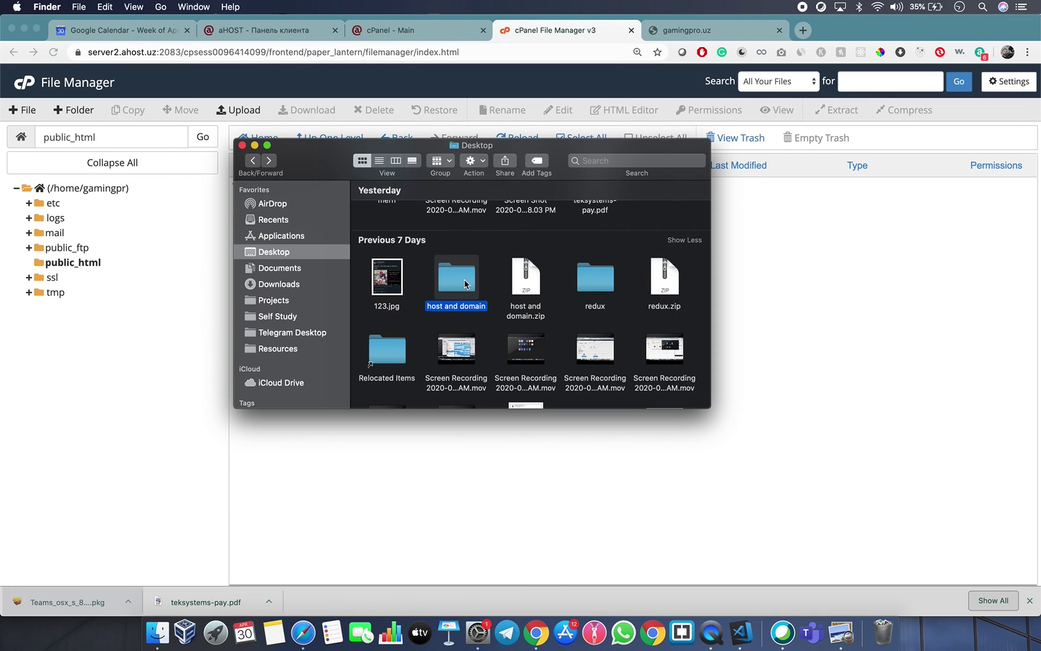
Compress the host and domain folder into host and domain 2.zip, then return to Chrome.
{"action": "right_click", "coordinate": [448, 271]}
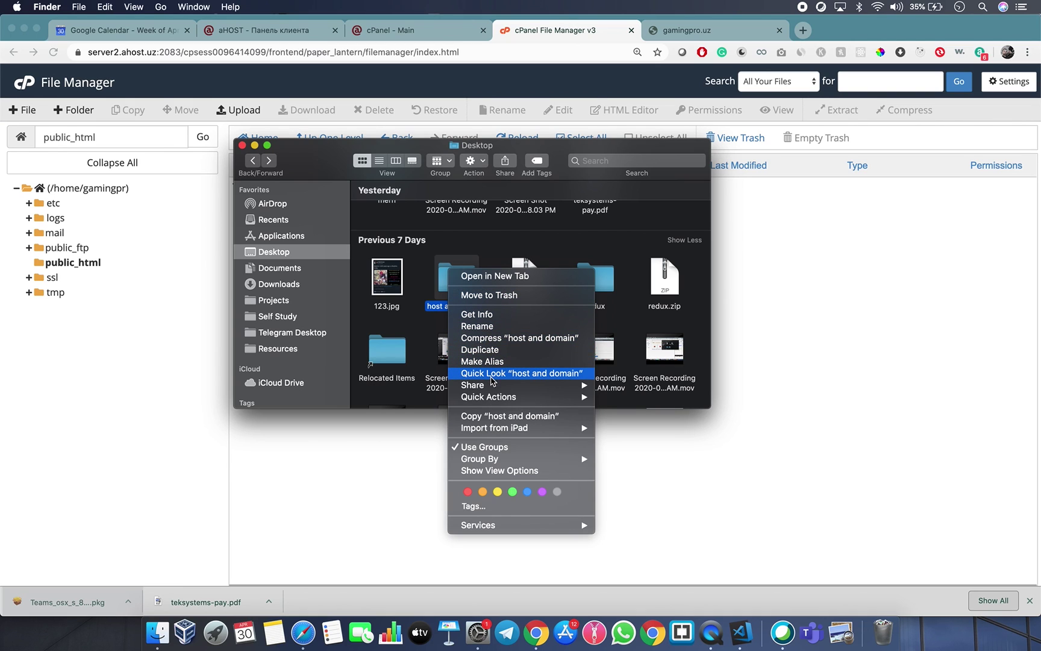
{"action": "left_click", "coordinate": [492, 338]}
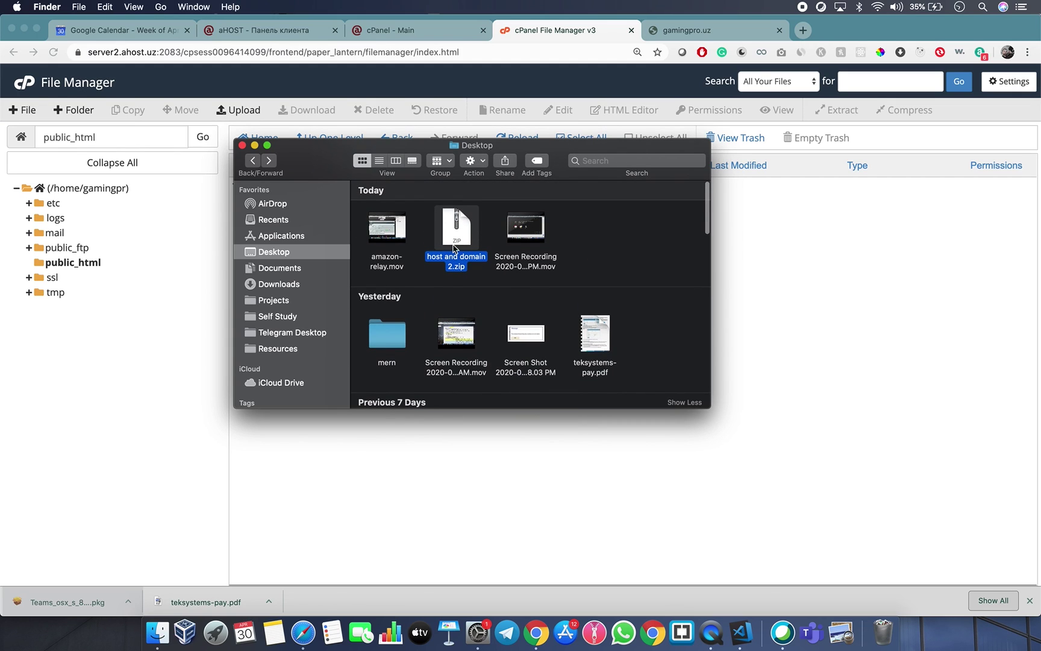
{"action": "left_click", "coordinate": [781, 295]}
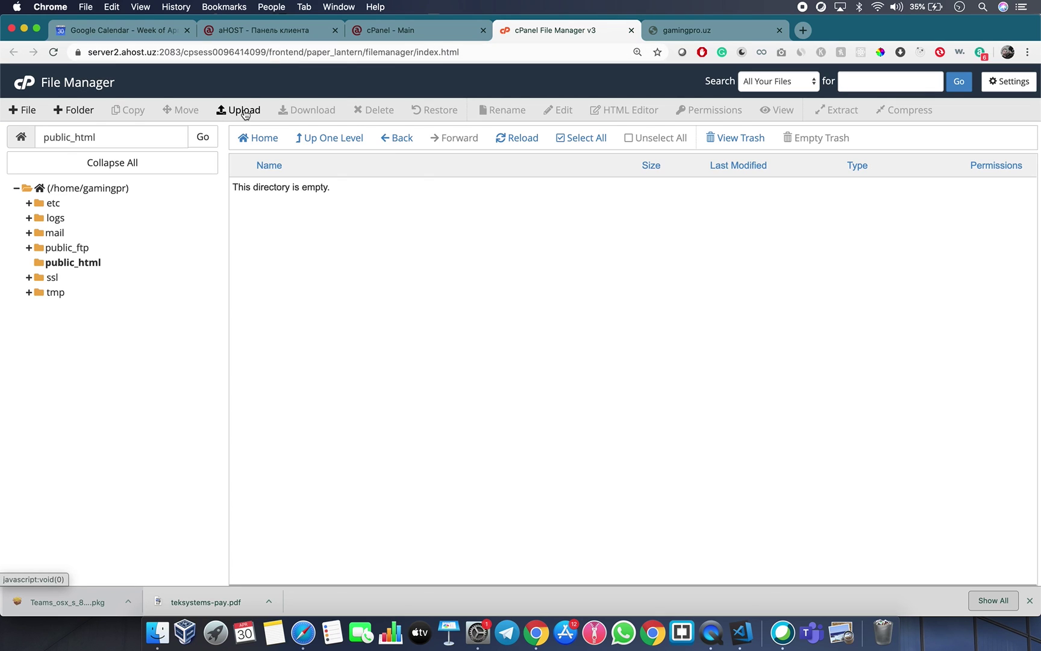
Upload host and domain 2.zip (6.48 MB) to public_html and go back to the listing.
{"action": "left_click", "coordinate": [244, 111]}
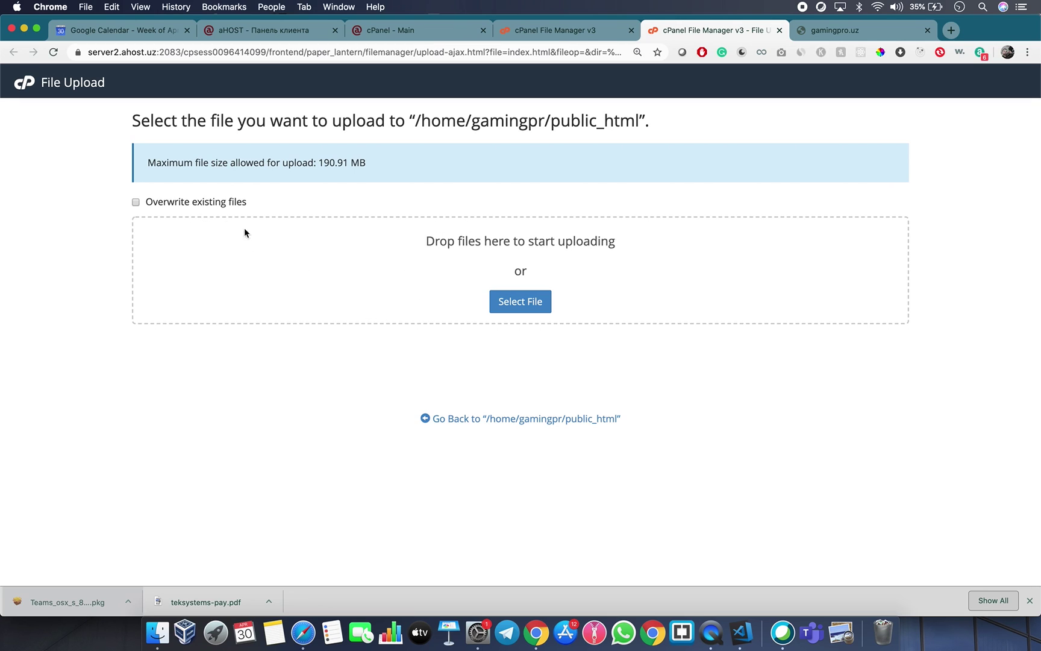
{"action": "left_click", "coordinate": [520, 307]}
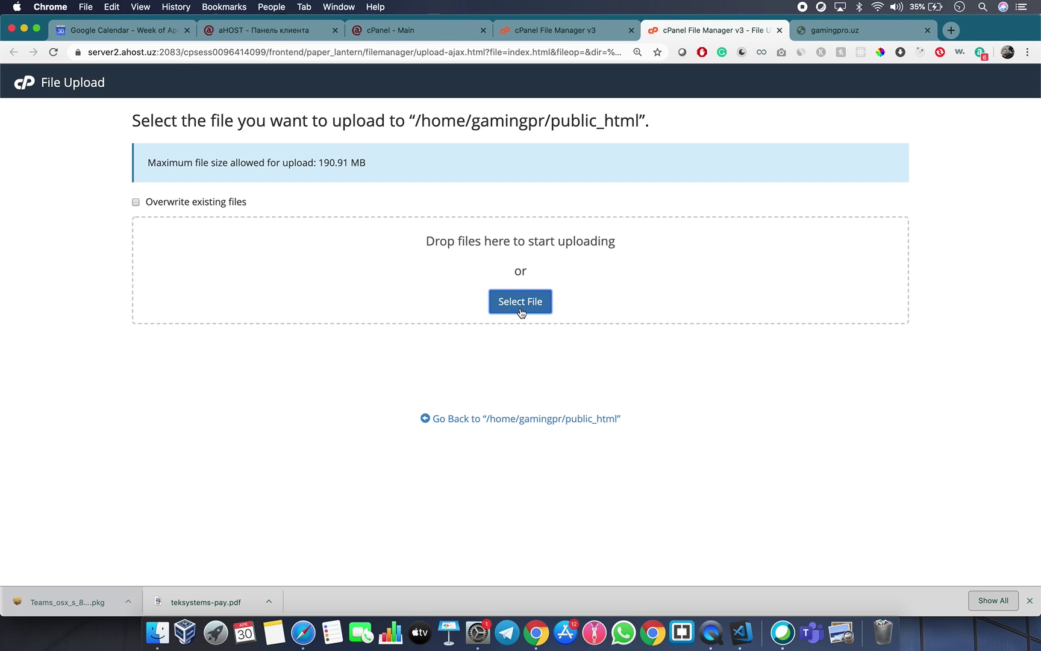
{"action": "left_click", "coordinate": [402, 176]}
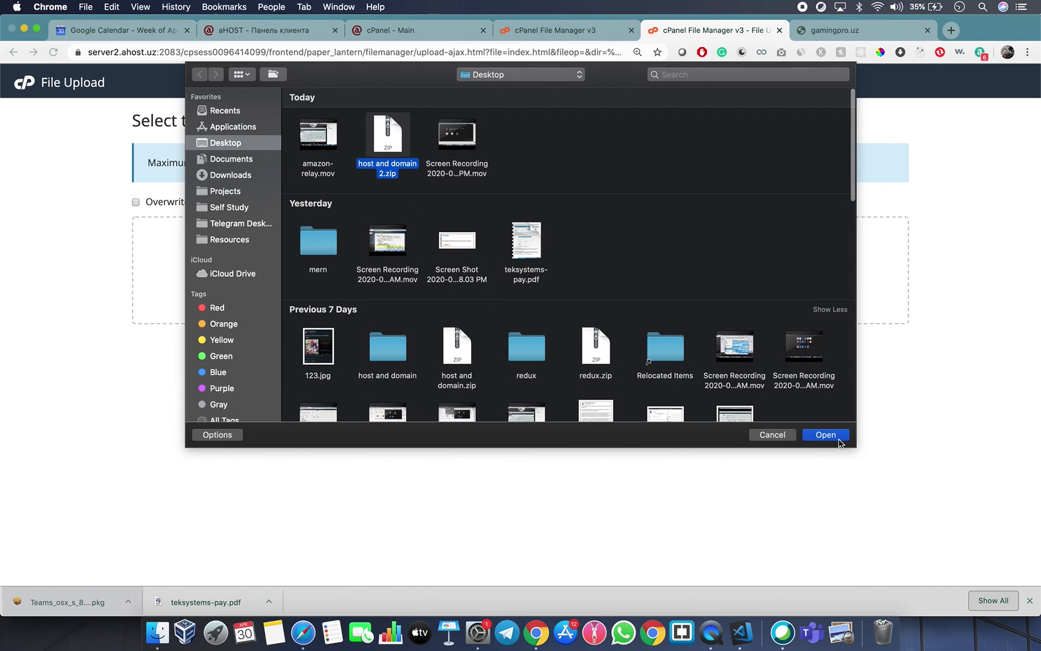
{"action": "left_click", "coordinate": [839, 439]}
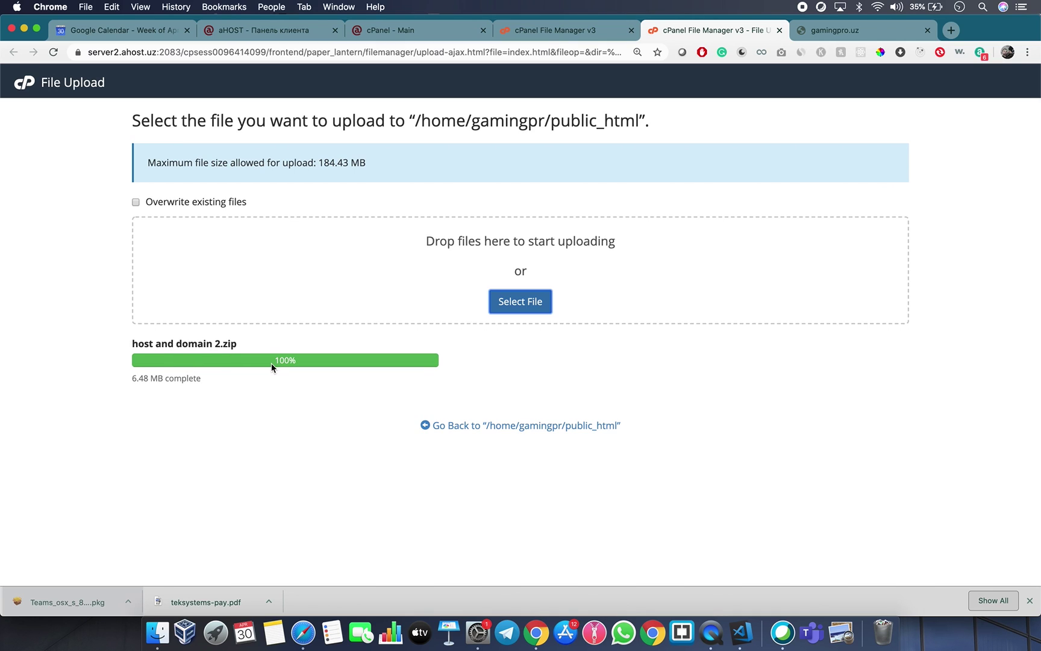
{"action": "double_click", "coordinate": [183, 378]}
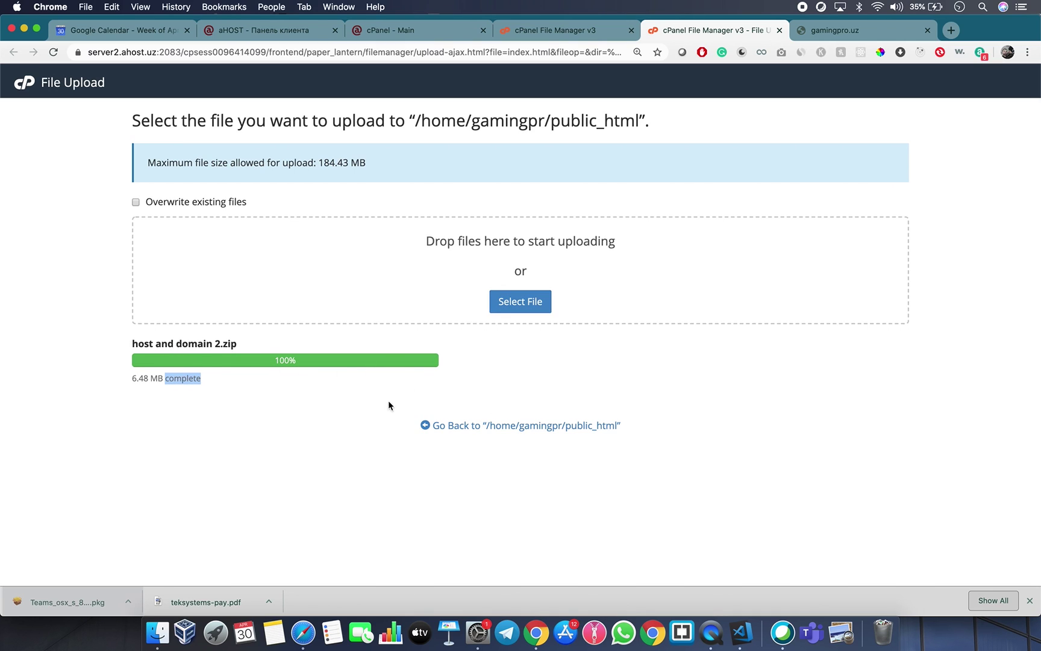
{"action": "left_click", "coordinate": [531, 427]}
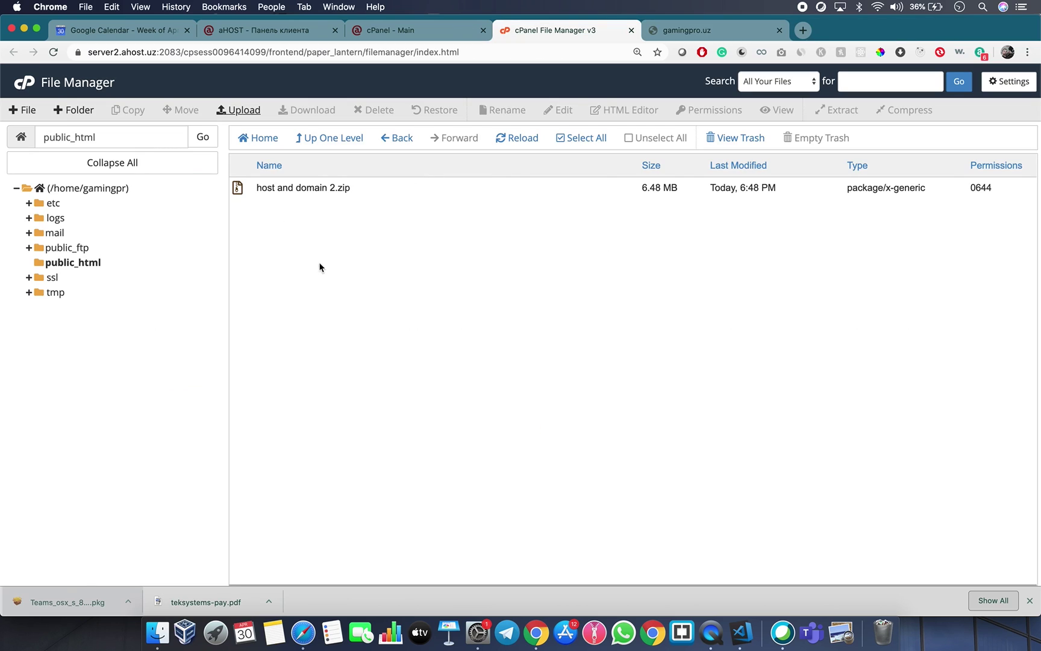
Extract host and domain 2.zip into /public_html.
{"action": "left_click", "coordinate": [244, 192]}
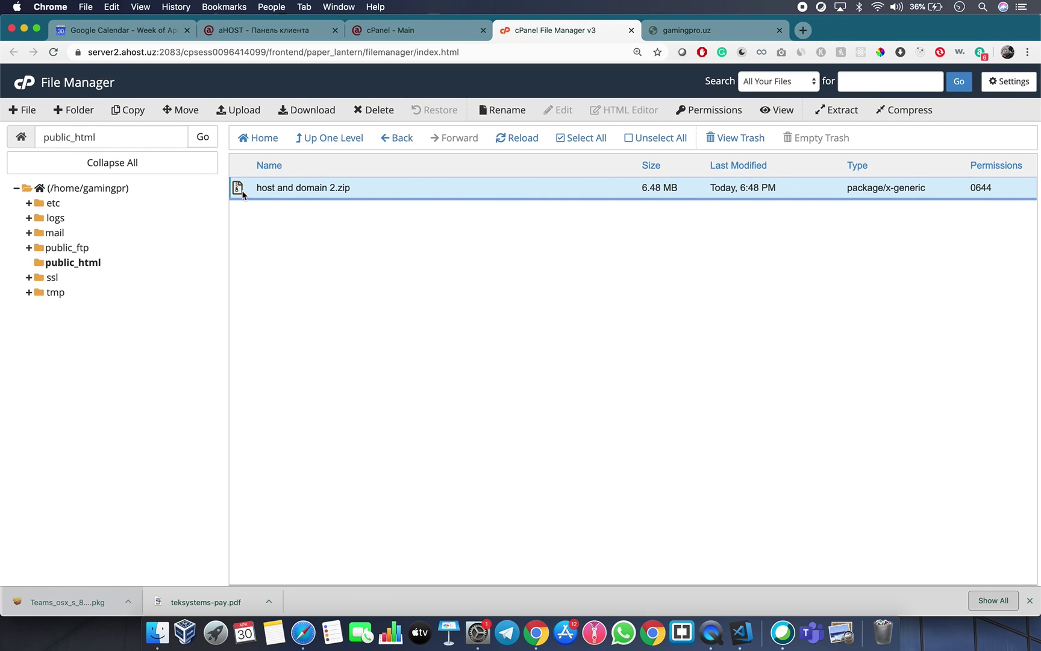
{"action": "right_click", "coordinate": [244, 192]}
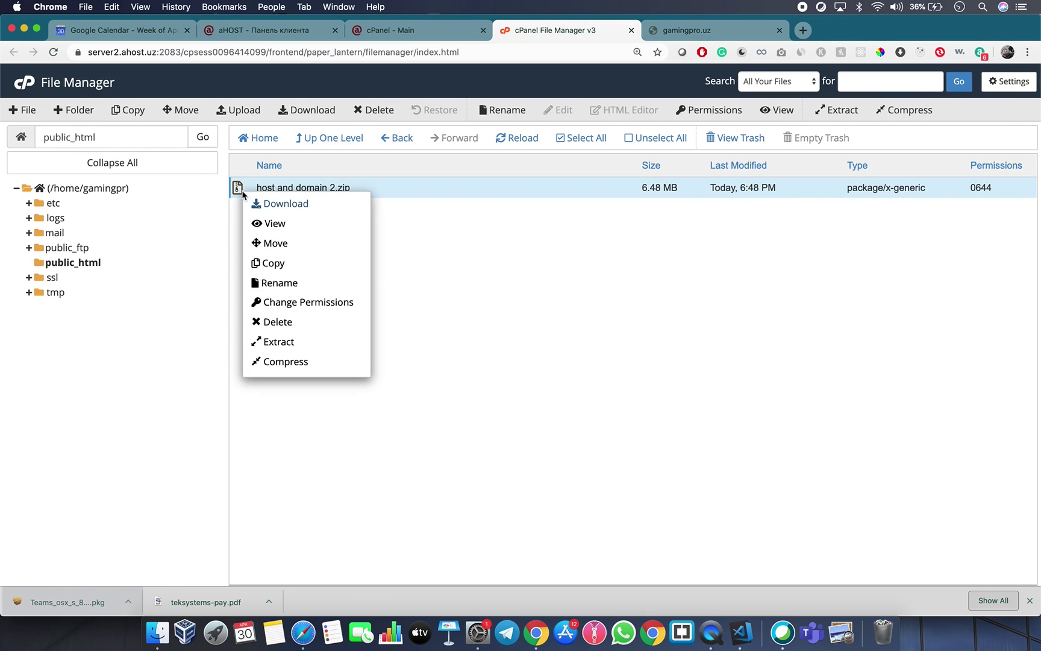
{"action": "left_click", "coordinate": [291, 347]}
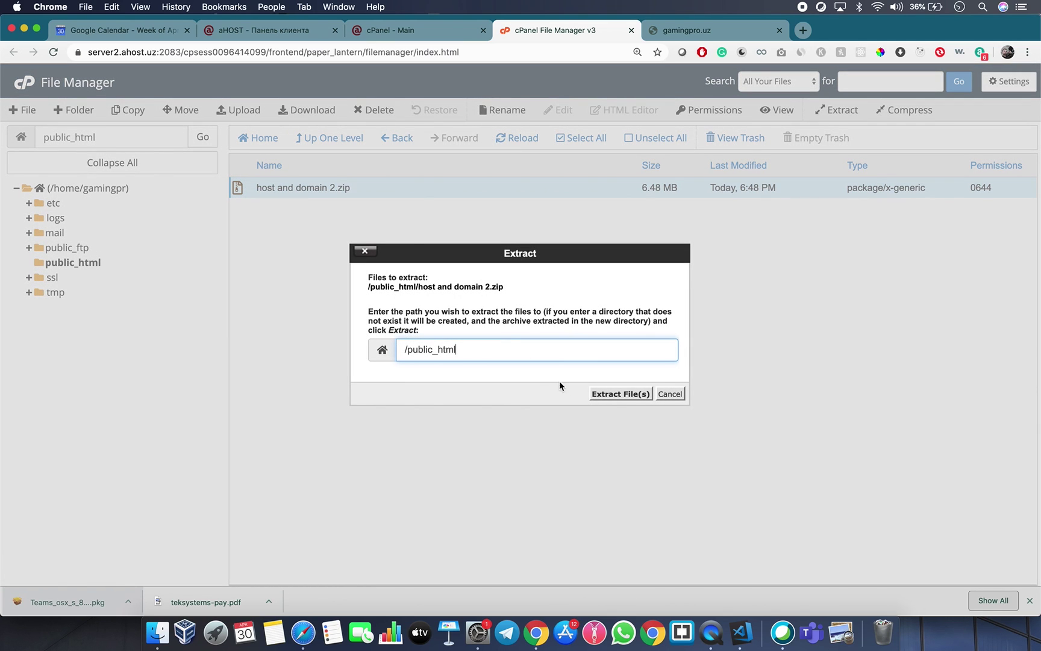
{"action": "left_click", "coordinate": [610, 396]}
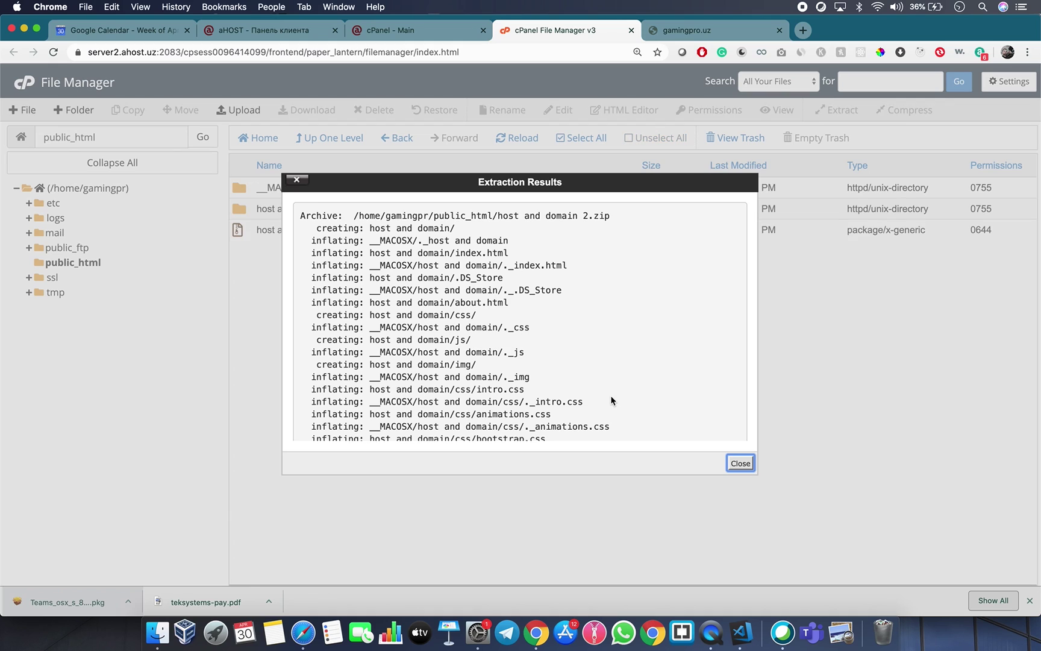
Permanently delete __MACOSX and host and domain 2.zip, skipping the trash.
{"action": "left_click", "coordinate": [729, 464]}
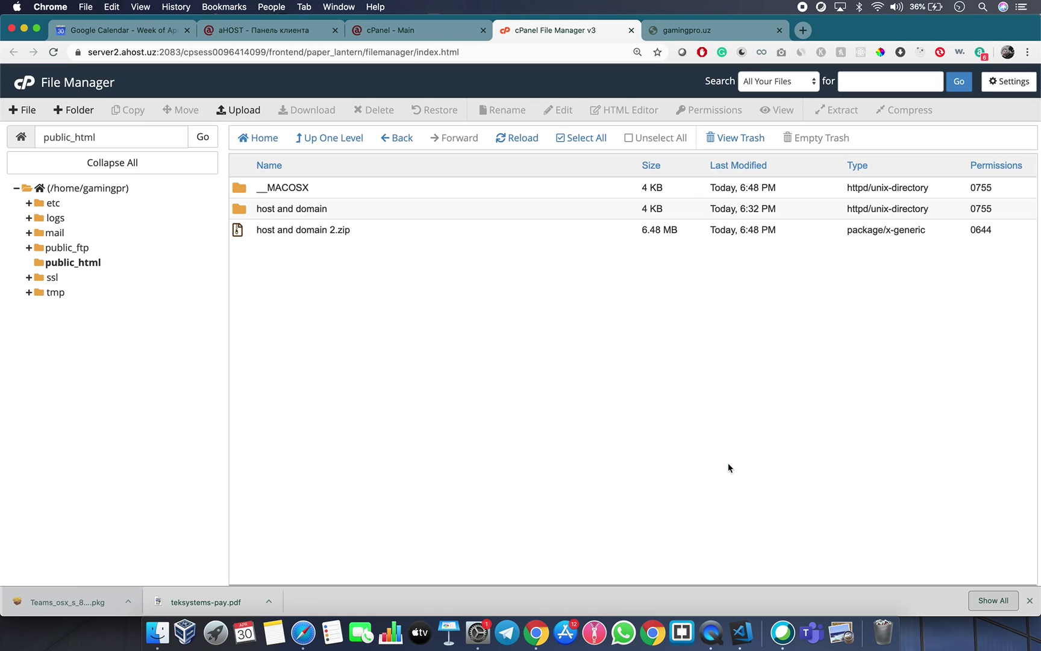
{"action": "left_click", "coordinate": [275, 188]}
{"action": "left_click", "coordinate": [275, 229]}
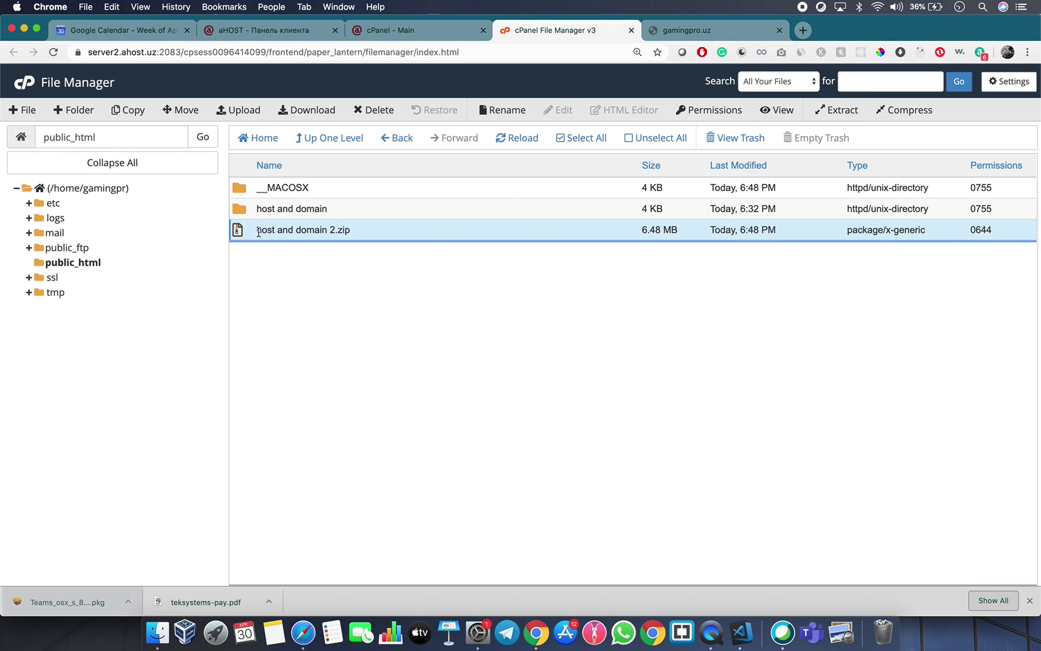
{"action": "left_click", "coordinate": [241, 189], "text": "super"}
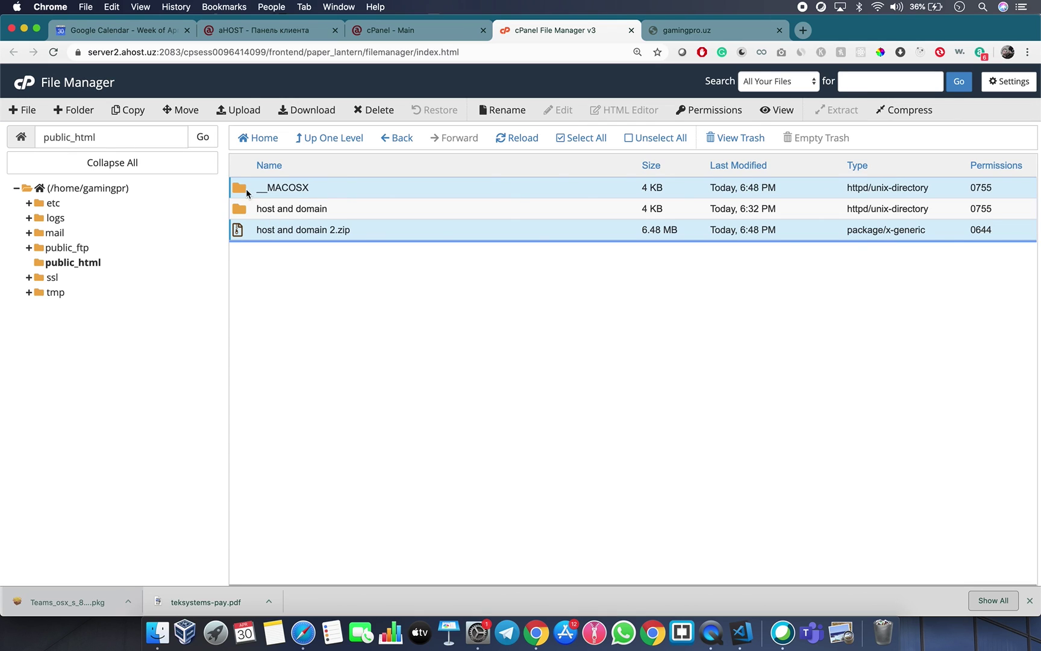
{"action": "right_click", "coordinate": [280, 187]}
{"action": "left_click", "coordinate": [332, 278]}
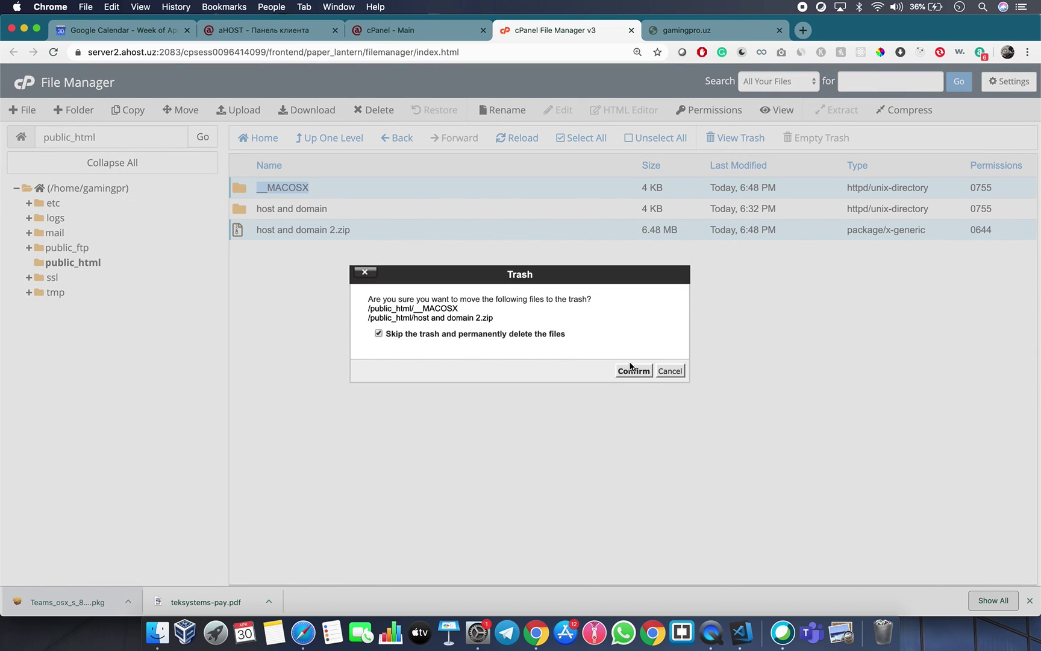
{"action": "left_click", "coordinate": [628, 371]}
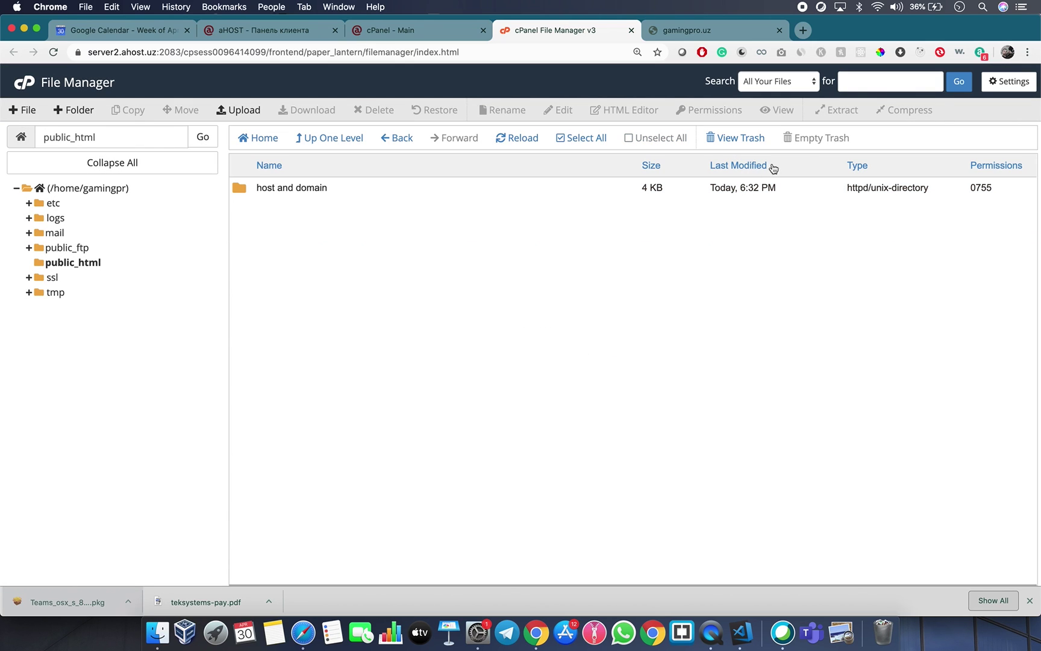
{"action": "left_click", "coordinate": [271, 192]}
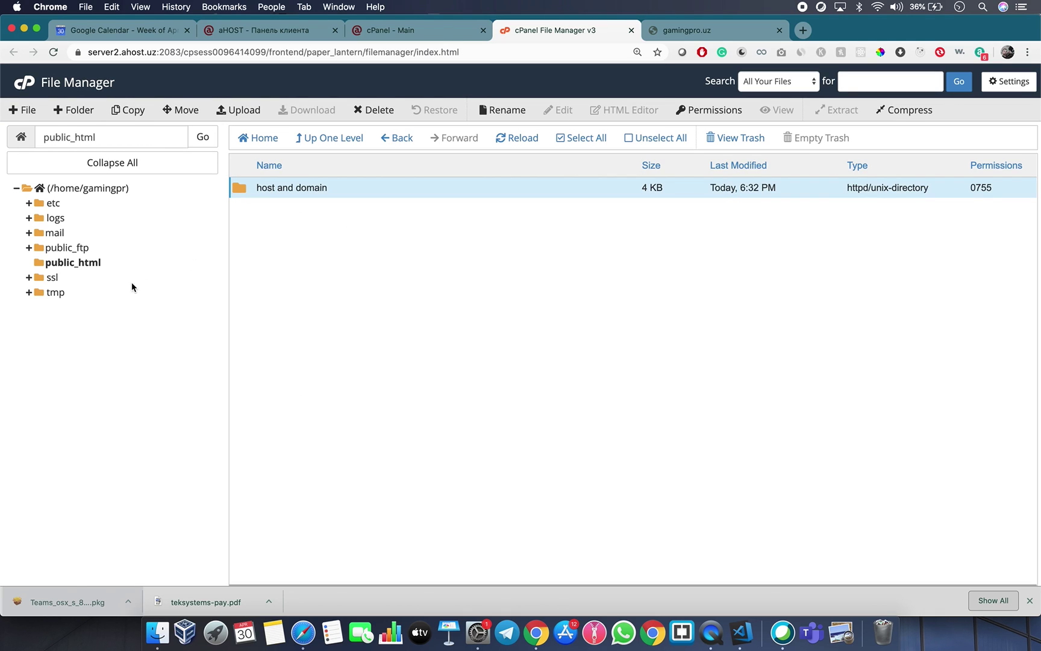
Reload gamingpro.uz to see the Index of / listing and browse the host and domain/ folder.
{"action": "left_click", "coordinate": [668, 36]}
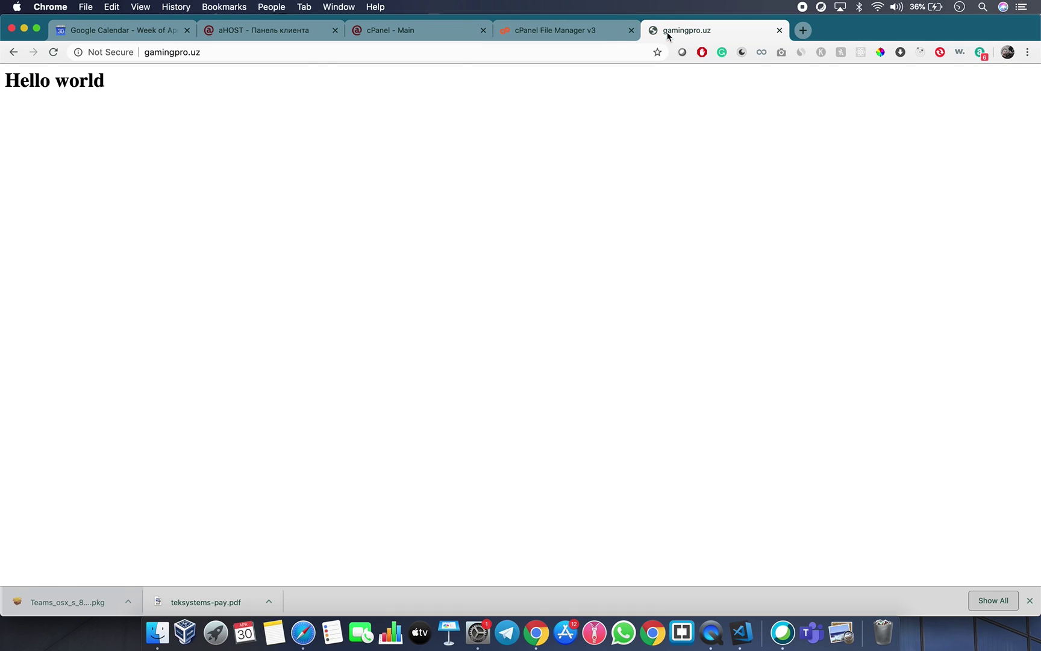
{"action": "left_click", "coordinate": [51, 54]}
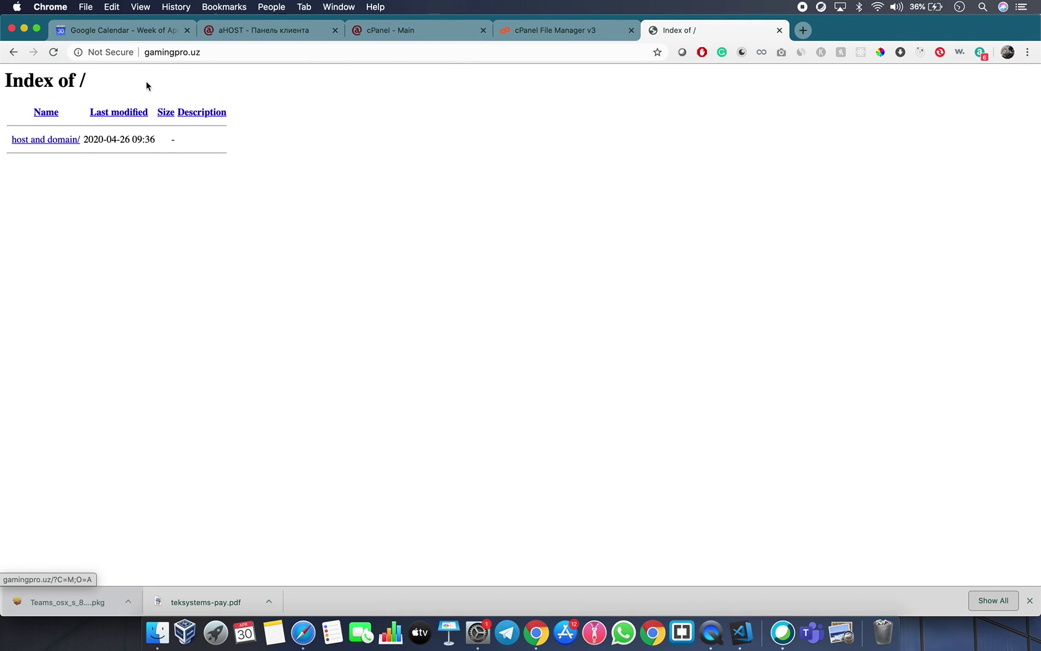
{"action": "left_click", "coordinate": [66, 142]}
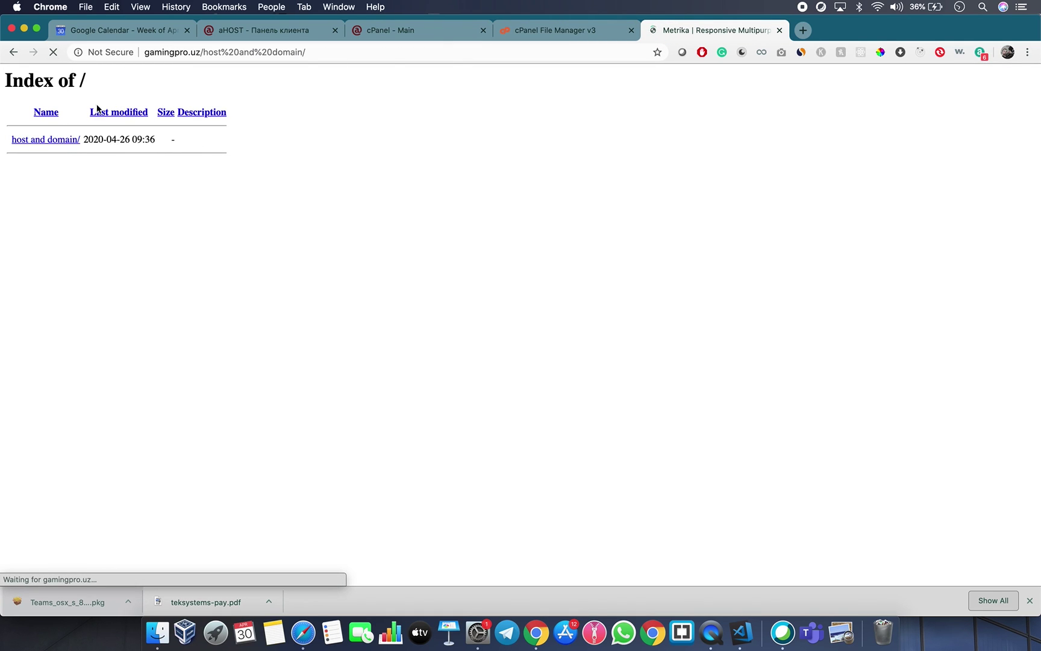
{"action": "left_click", "coordinate": [13, 52]}
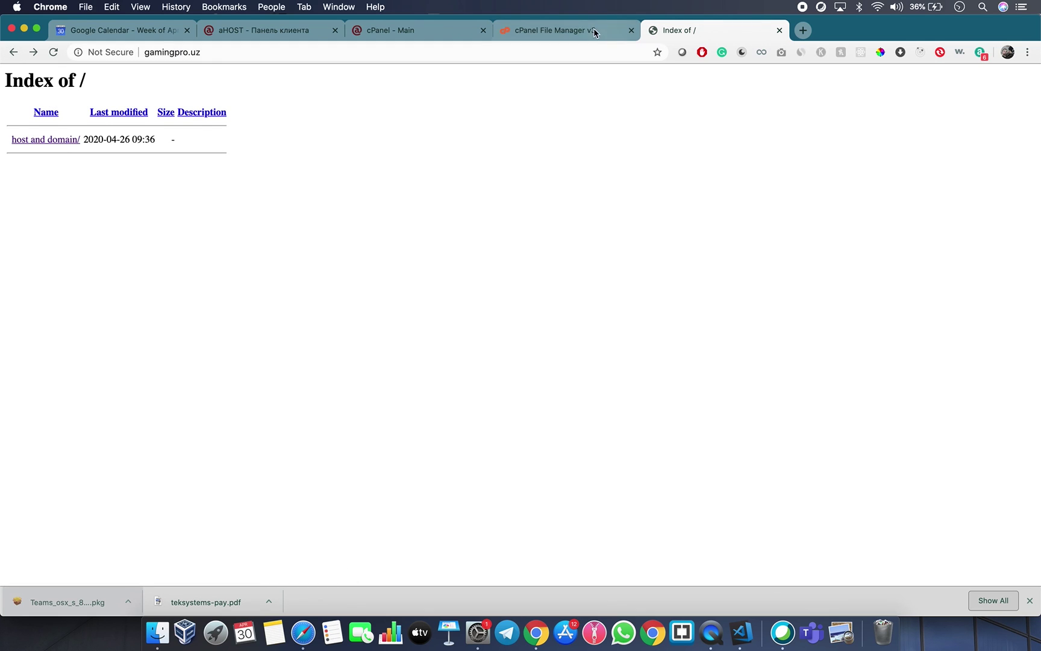
{"action": "left_click", "coordinate": [579, 30]}
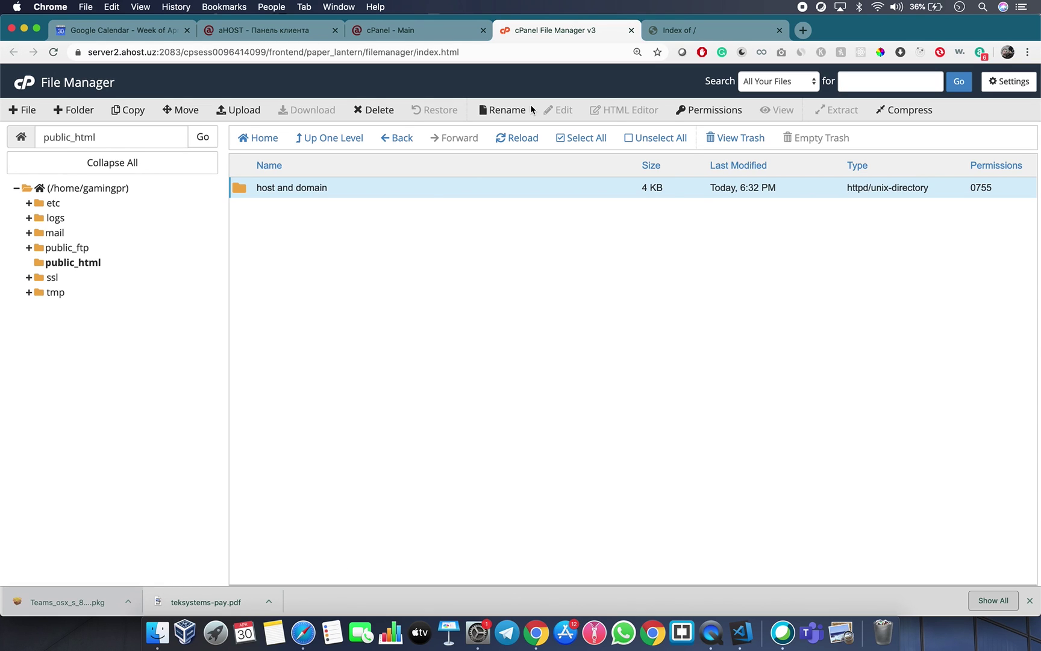
Move css, img, js, about.html and index.html from host and domain up into /public_html/.
{"action": "double_click", "coordinate": [239, 192]}
{"action": "left_click", "coordinate": [390, 273]}
{"action": "left_click_drag", "start_coordinate": [390, 273], "coordinate": [267, 184]}
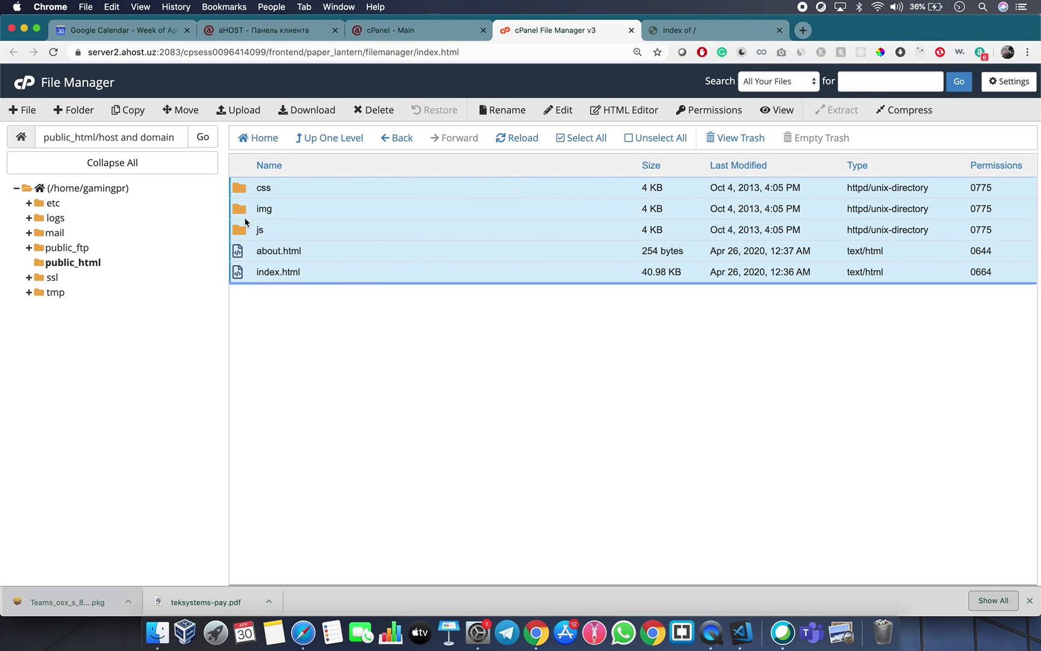
{"action": "left_click", "coordinate": [183, 111]}
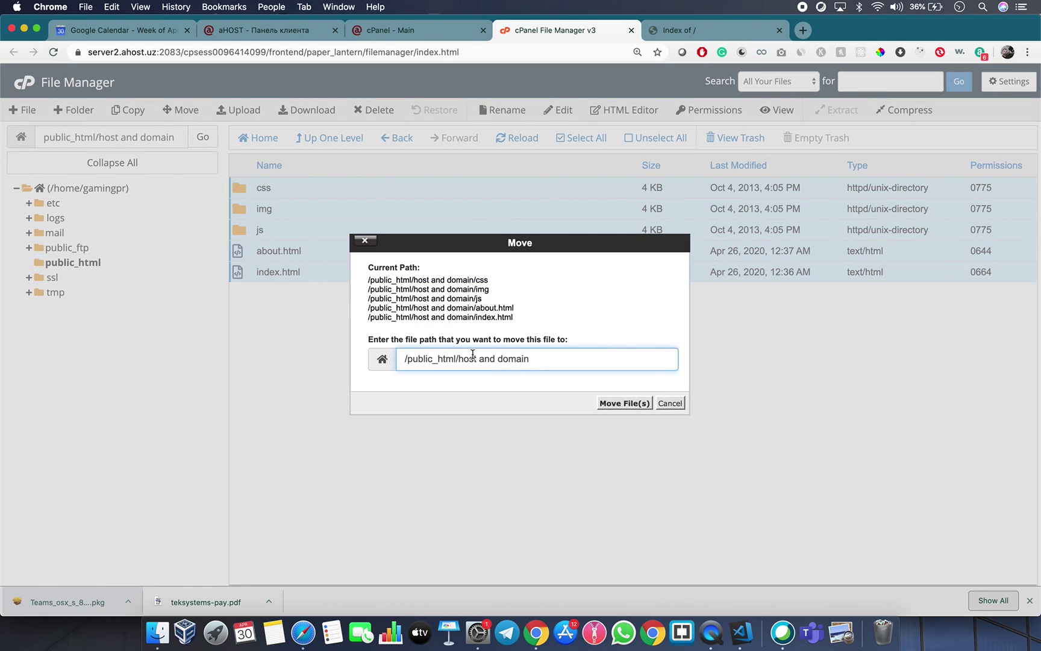
{"action": "left_click_drag", "start_coordinate": [458, 355], "coordinate": [544, 354]}
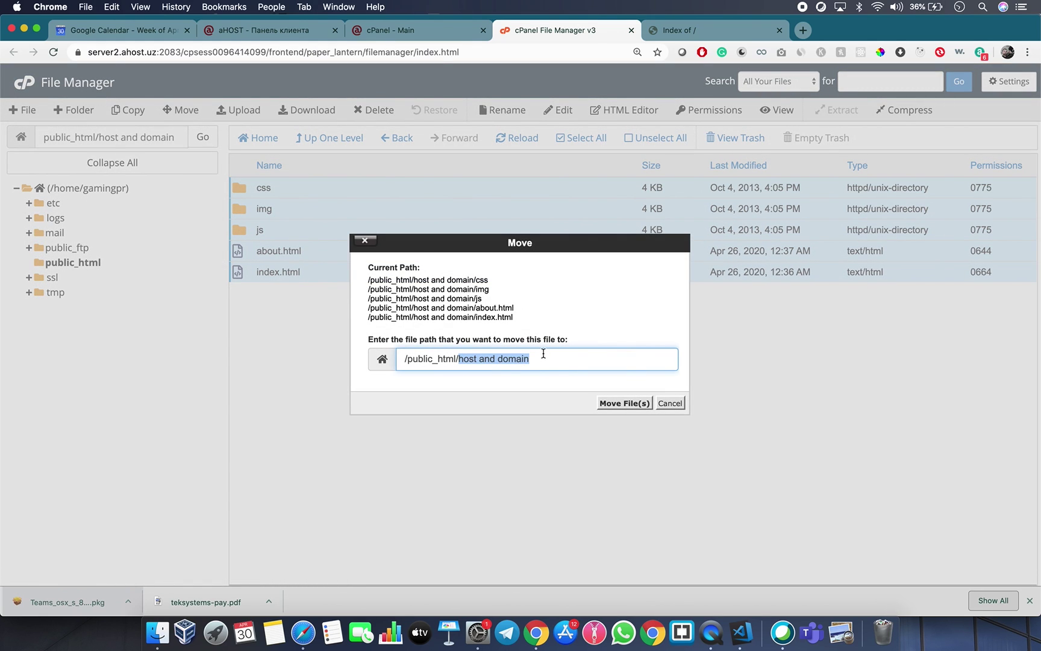
{"action": "key", "text": "BackSpace"}
{"action": "left_click", "coordinate": [625, 403]}
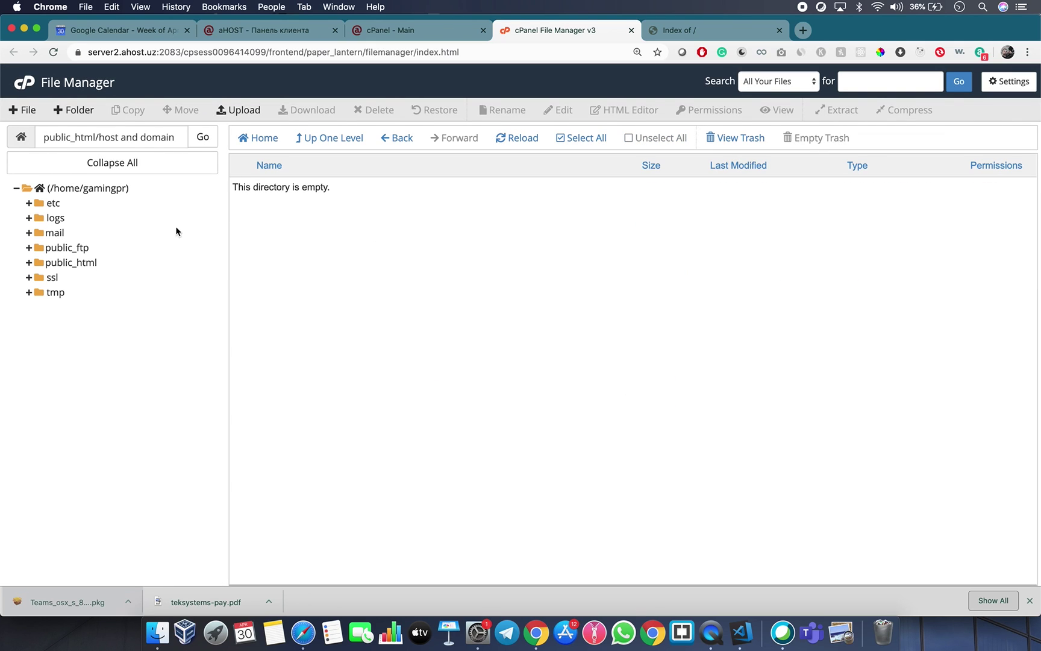
Permanently delete the emptied host and domain folder from public_html.
{"action": "left_click", "coordinate": [91, 263]}
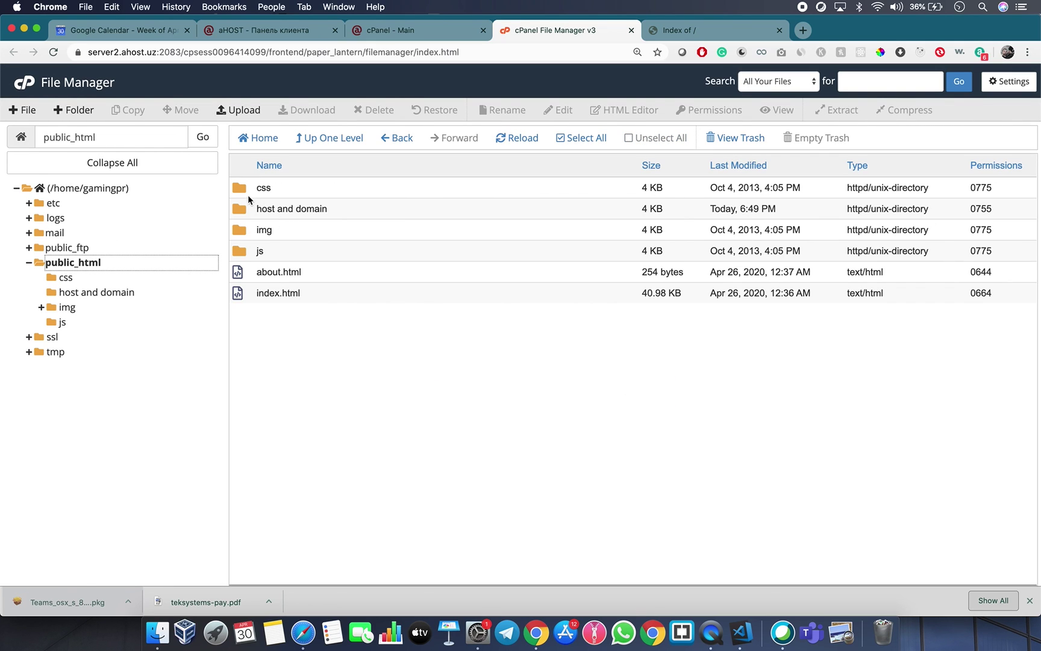
{"action": "left_click", "coordinate": [256, 213]}
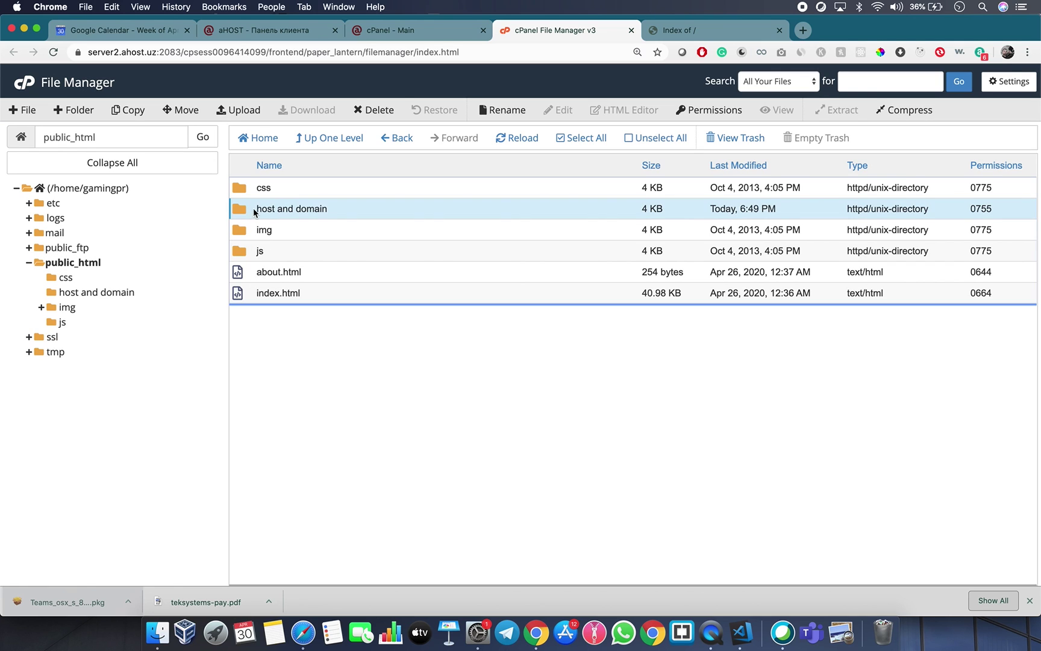
{"action": "right_click", "coordinate": [252, 212]}
{"action": "left_click", "coordinate": [329, 305]}
{"action": "left_click", "coordinate": [453, 329]}
{"action": "left_click", "coordinate": [633, 367]}
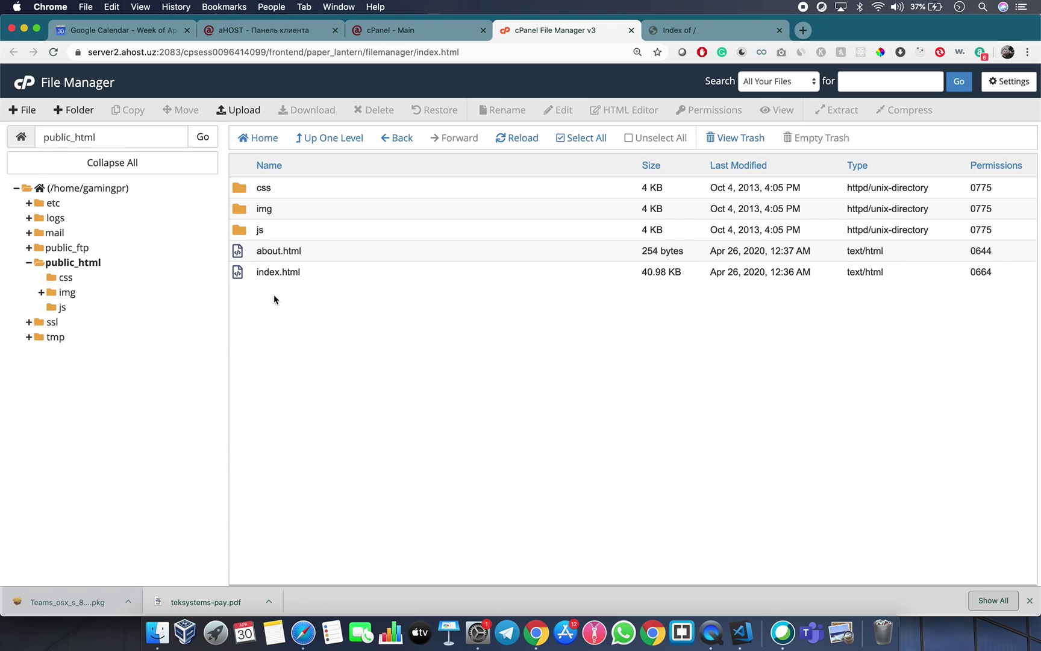
Reload gamingpro.uz and scroll to check the new heading, dismissing the translation offer.
{"action": "left_click", "coordinate": [716, 29]}
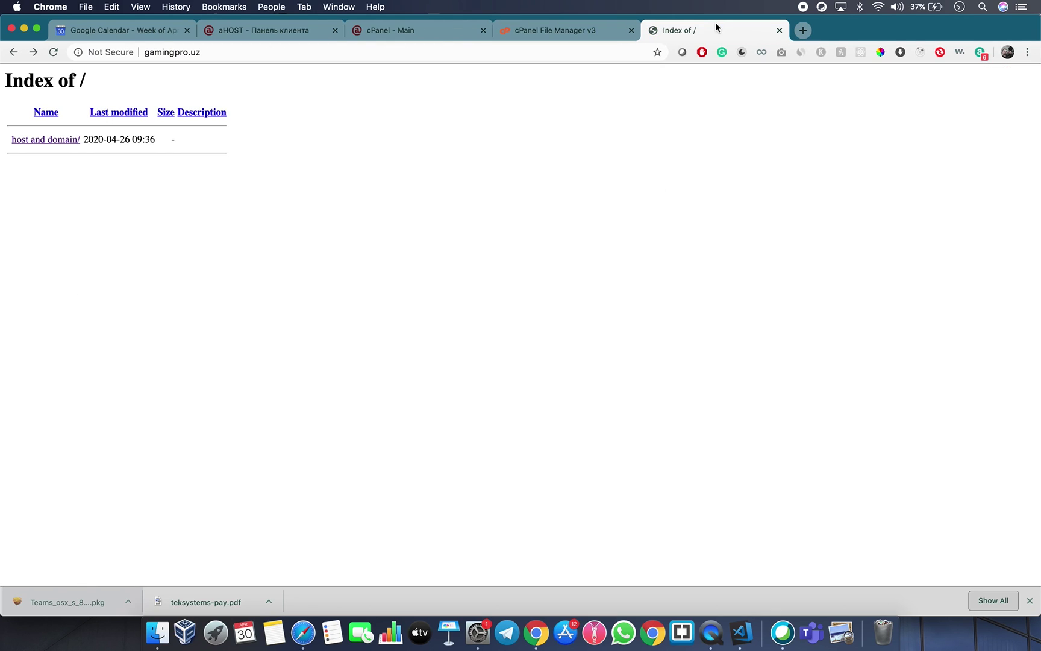
{"action": "left_click", "coordinate": [55, 52]}
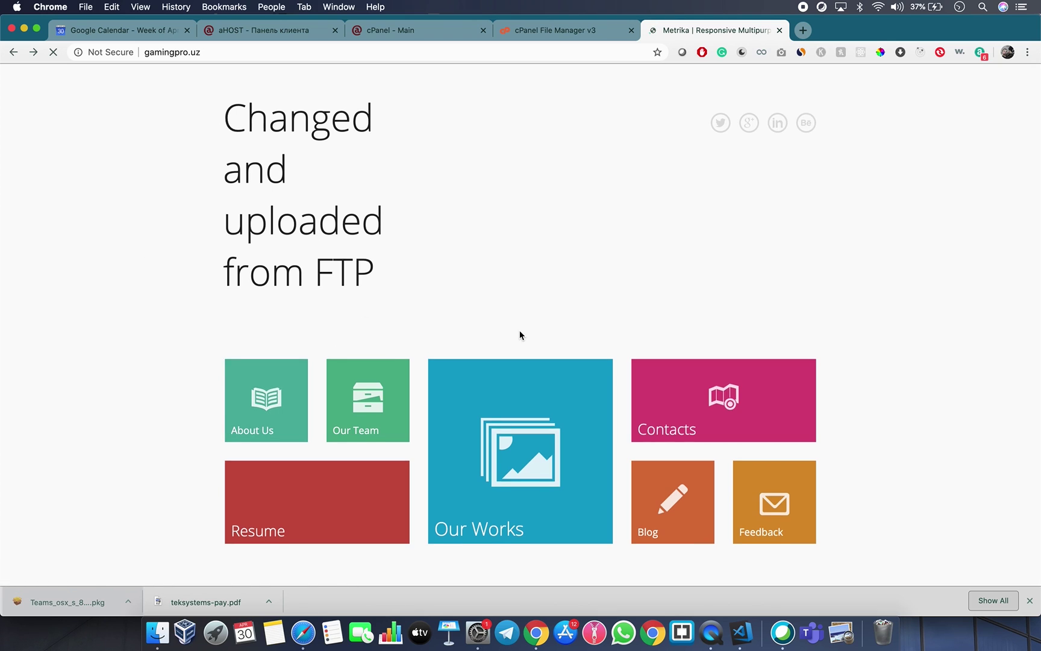
{"action": "scroll", "coordinate": [520, 333], "scroll_direction": "down", "scroll_amount": 3}
{"action": "scroll", "coordinate": [521, 336], "scroll_direction": "up", "scroll_amount": 3}
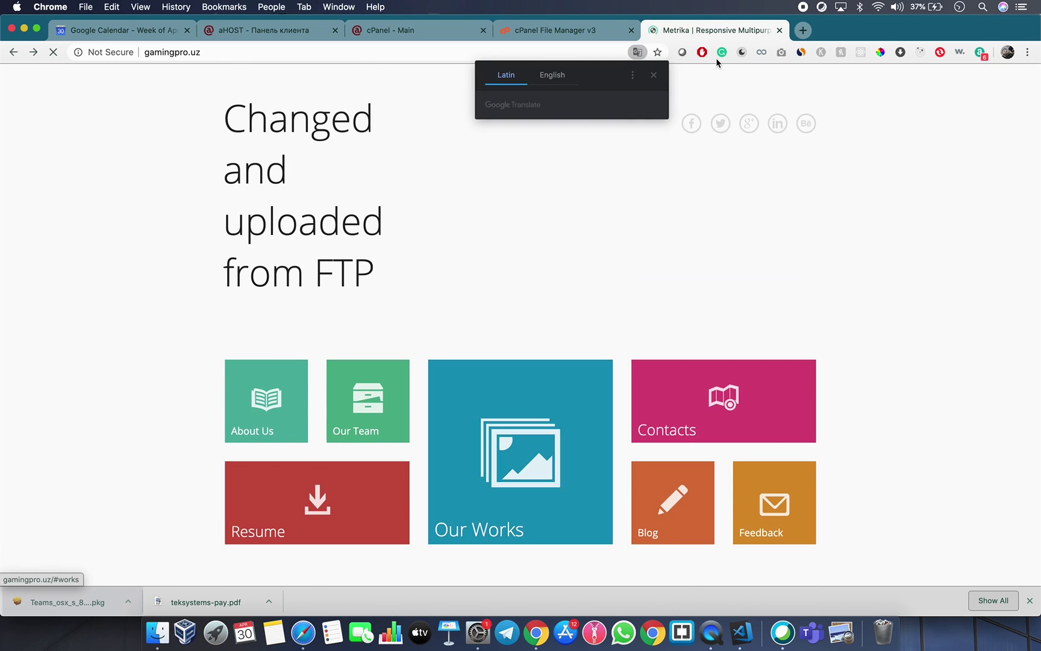
{"action": "left_click", "coordinate": [654, 74]}
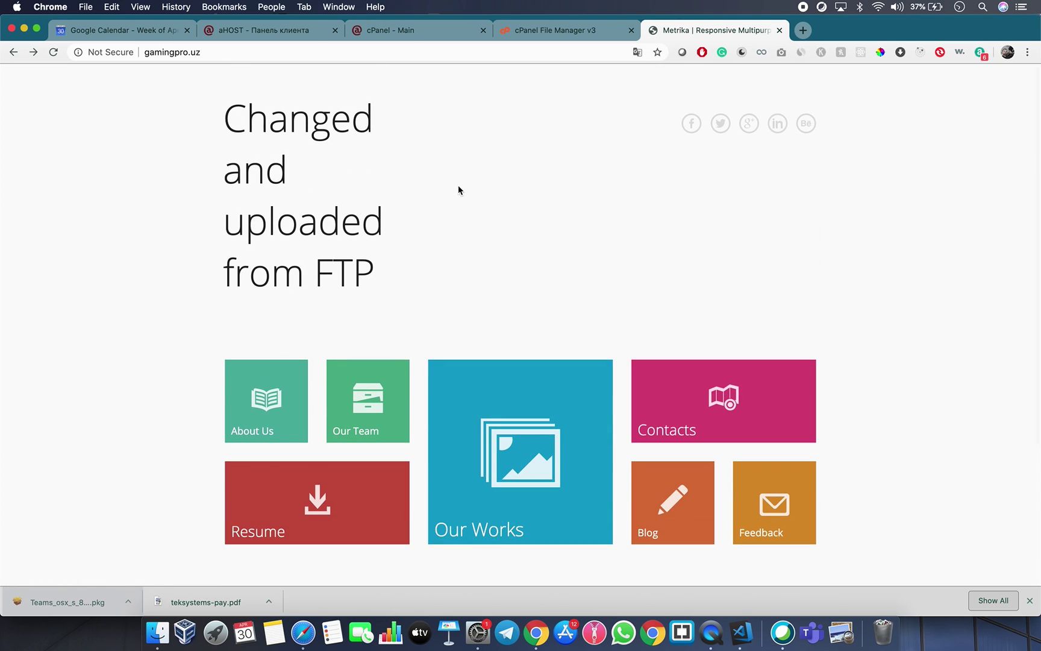
Select index.html in File Manager, recheck the live site, then return to the public_html listing.
{"action": "left_click", "coordinate": [532, 34]}
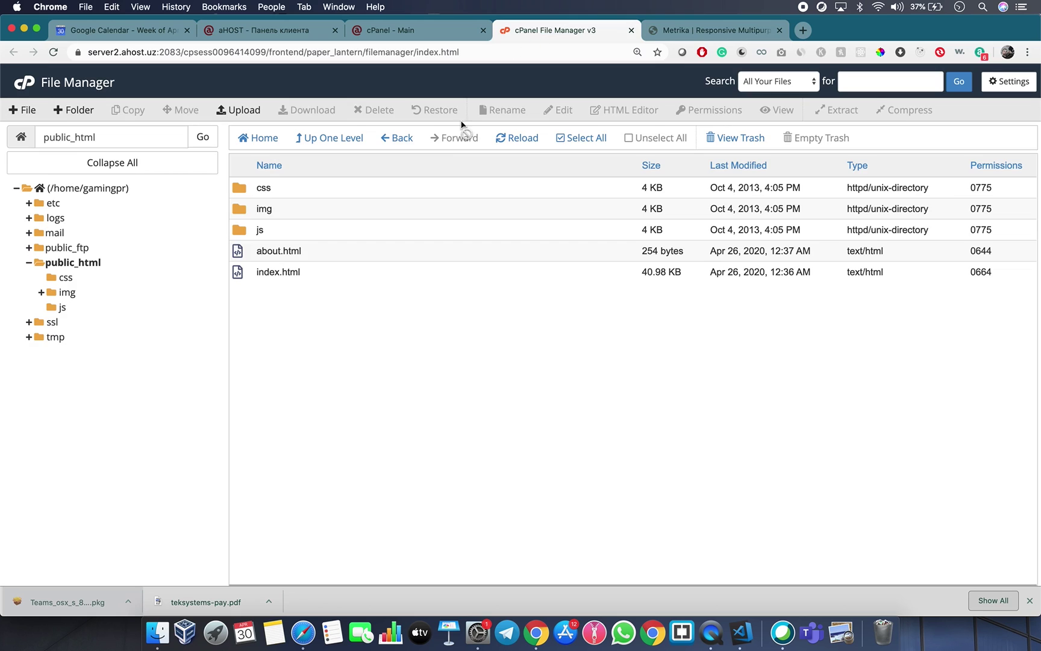
{"action": "left_click", "coordinate": [267, 271]}
{"action": "left_click", "coordinate": [686, 27]}
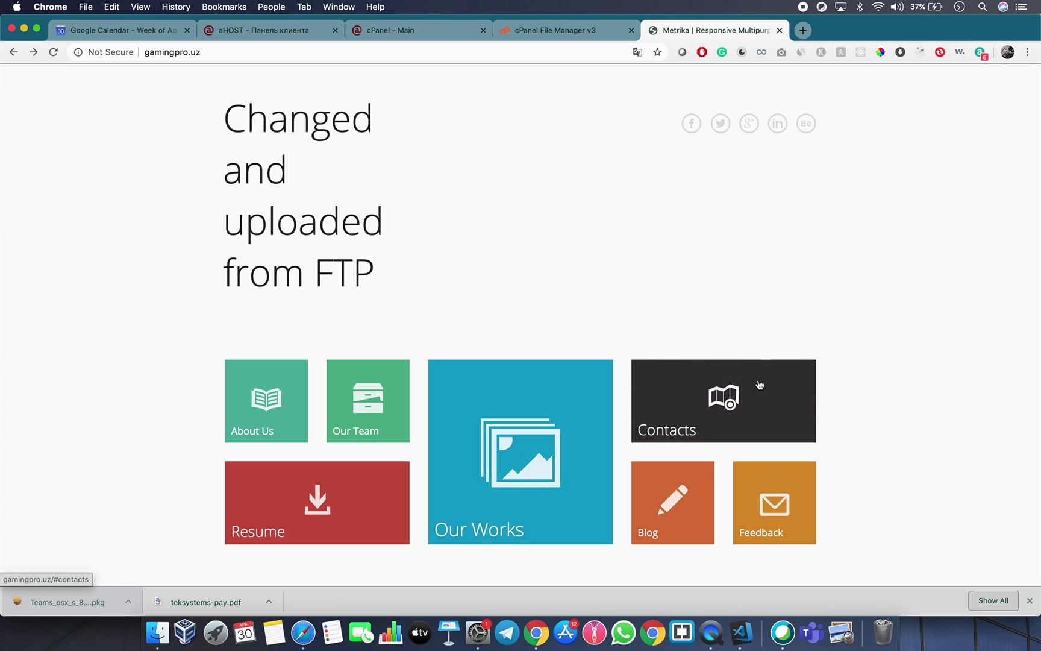
{"action": "scroll", "coordinate": [423, 481], "scroll_direction": "down", "scroll_amount": 5}
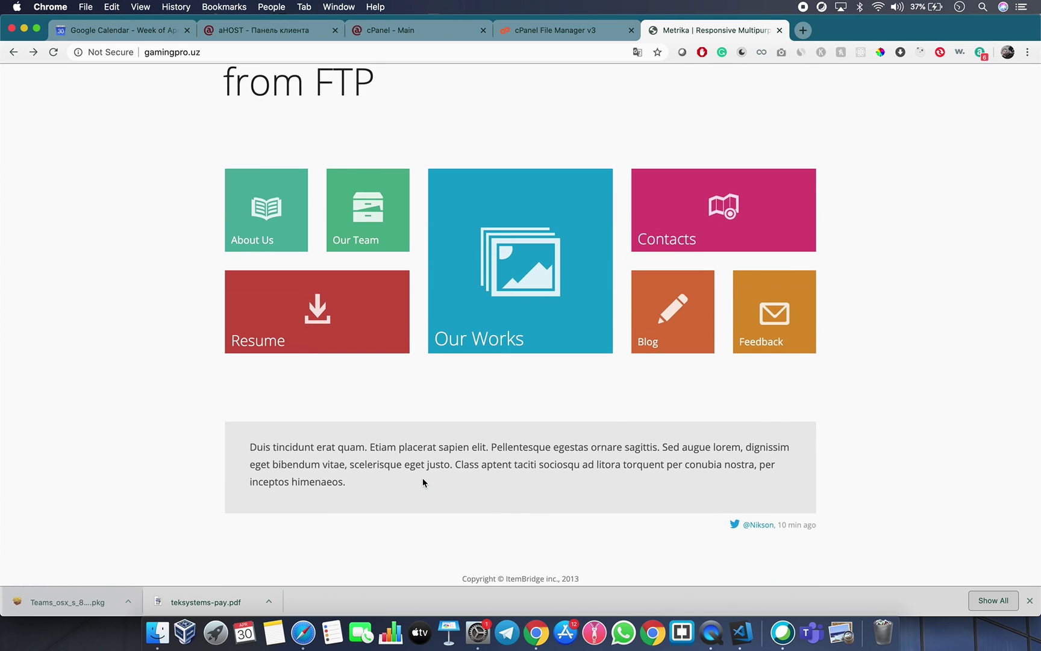
{"action": "scroll", "coordinate": [422, 478], "scroll_direction": "up", "scroll_amount": 5}
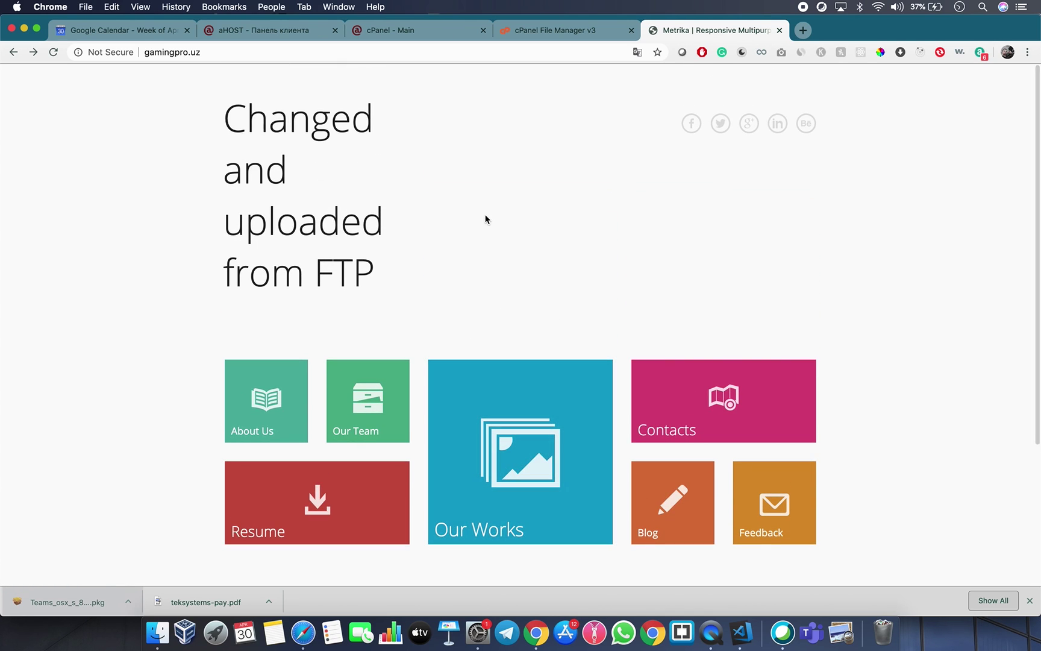
{"action": "left_click", "coordinate": [548, 32]}
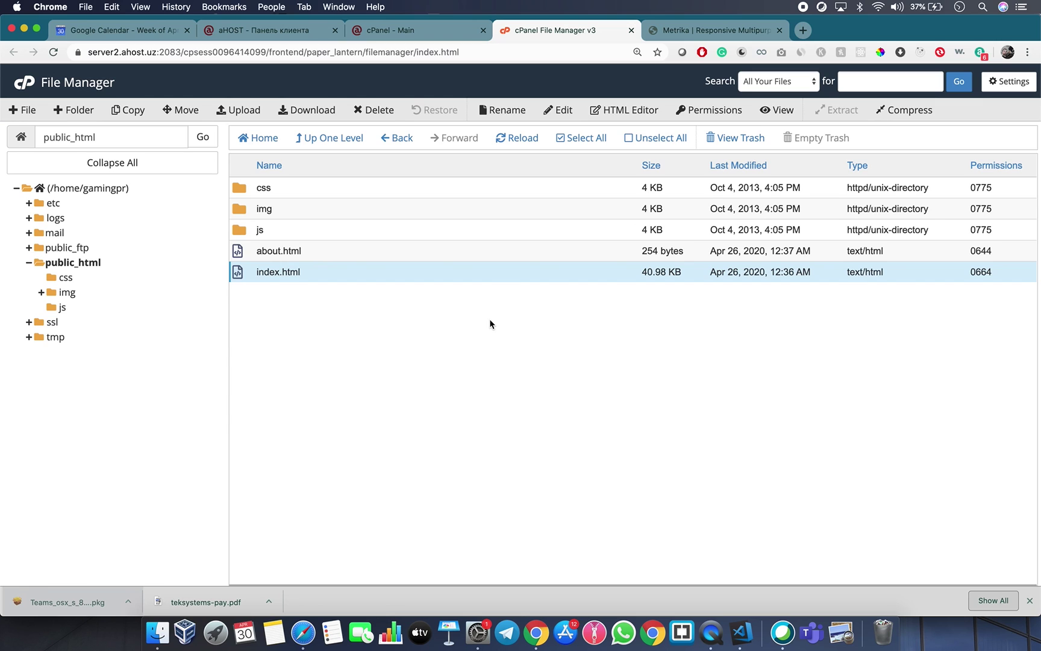
Go from the cPanel dashboard to the FTP Accounts page.
{"action": "left_click", "coordinate": [391, 30]}
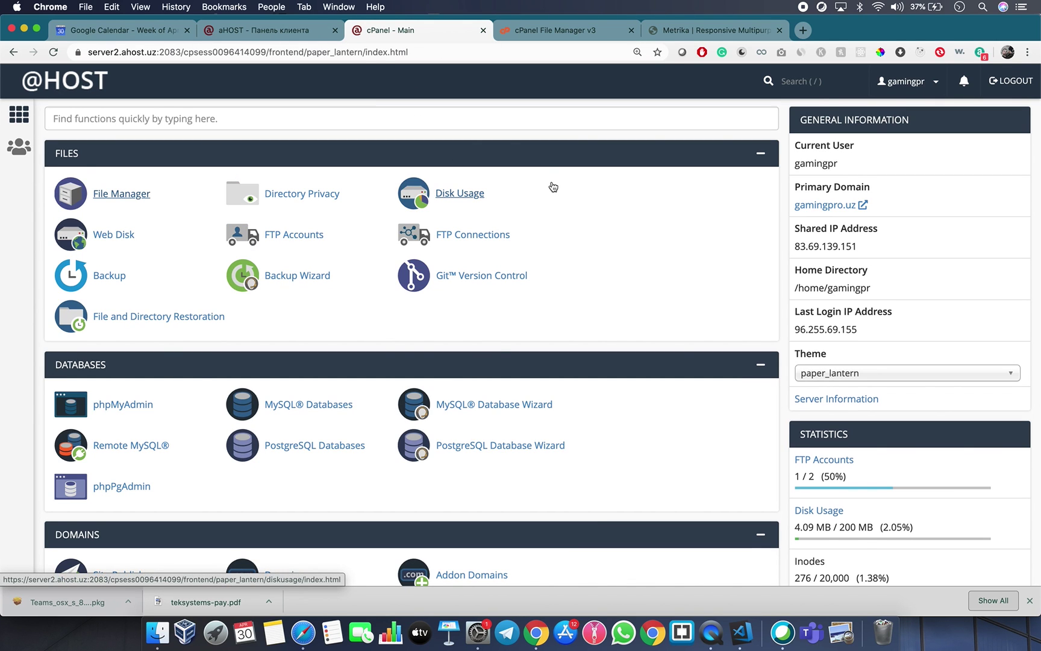
{"action": "scroll", "coordinate": [553, 186], "scroll_direction": "down", "scroll_amount": 3}
{"action": "scroll", "coordinate": [553, 187], "scroll_direction": "down", "scroll_amount": 8}
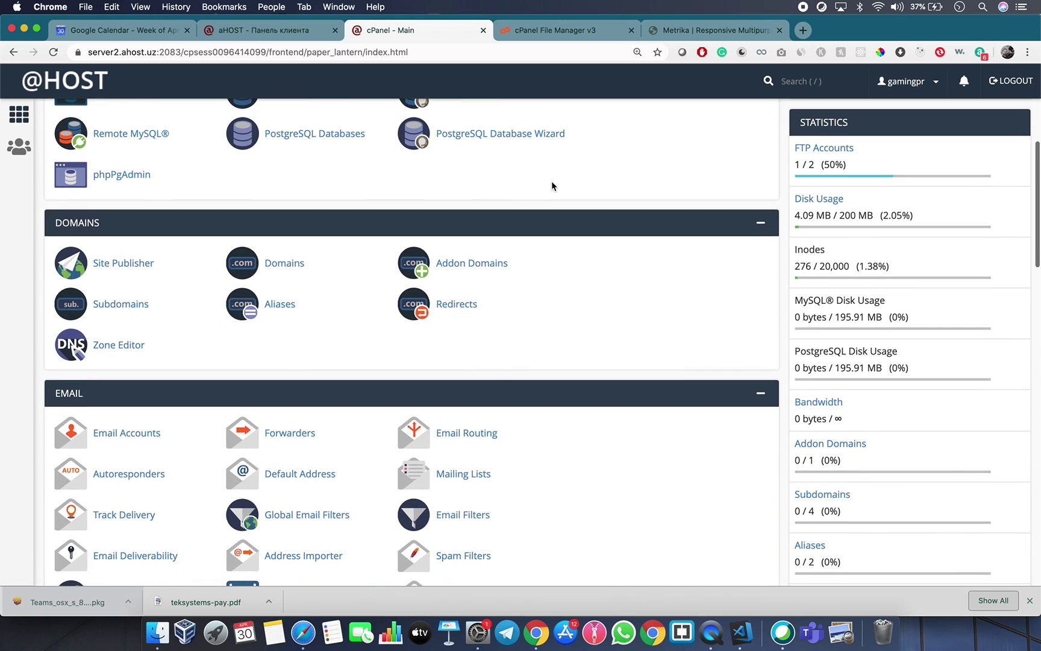
{"action": "scroll", "coordinate": [551, 185], "scroll_direction": "up", "scroll_amount": 10}
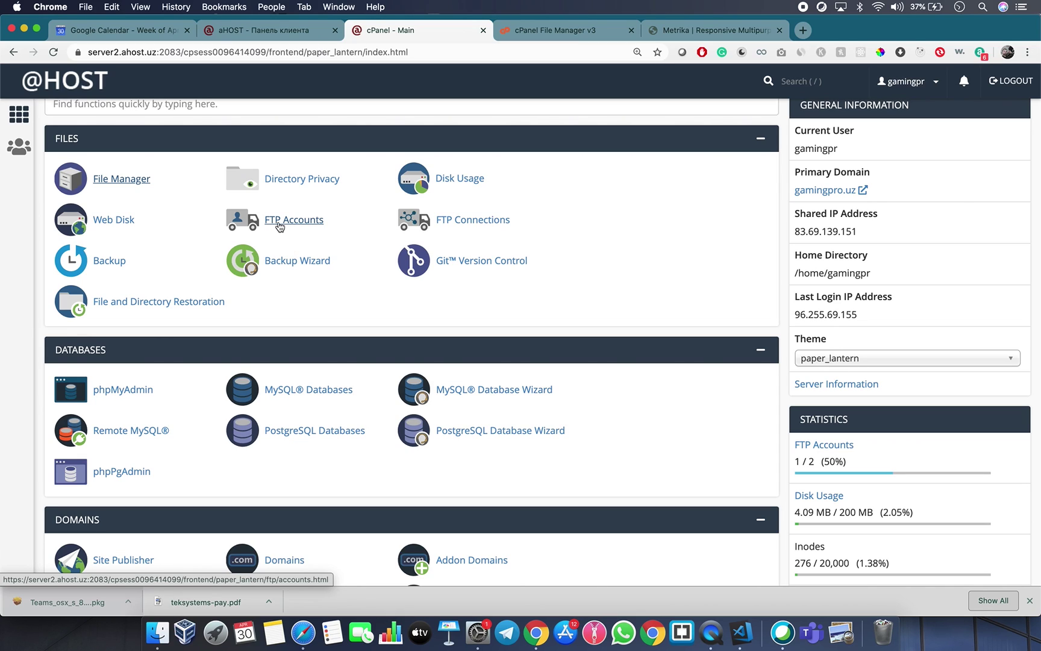
{"action": "left_click", "coordinate": [279, 224]}
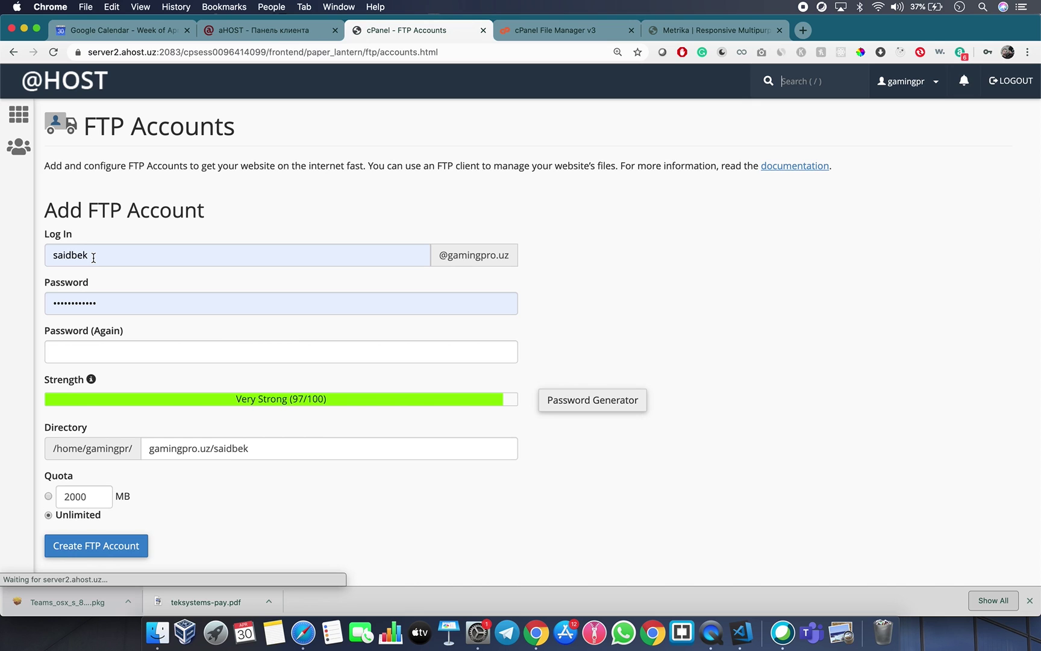
Delete the existing gamingpro.uz FTP account and confirm the removal.
{"action": "scroll", "coordinate": [223, 191], "scroll_direction": "down", "scroll_amount": 5}
{"action": "scroll", "coordinate": [200, 366], "scroll_direction": "down", "scroll_amount": 2}
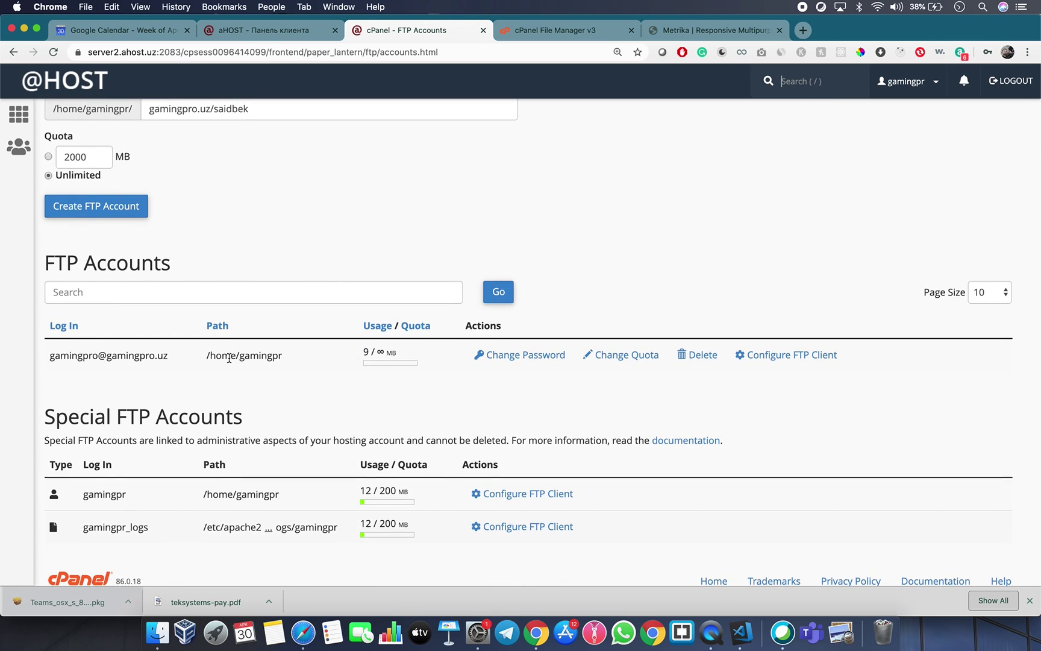
{"action": "left_click", "coordinate": [681, 355]}
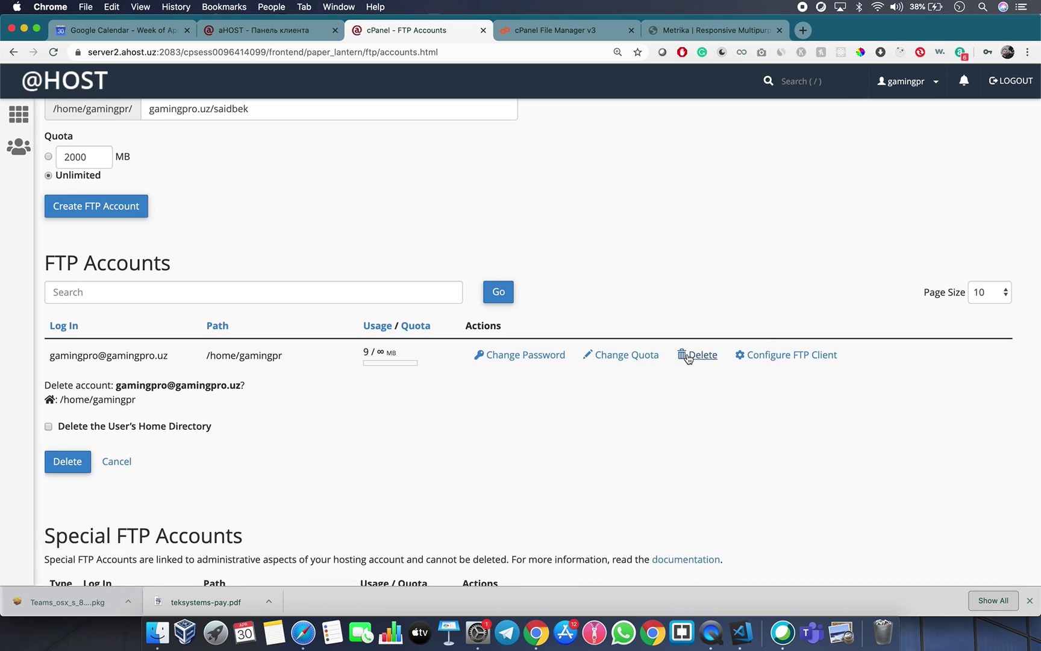
{"action": "left_click", "coordinate": [67, 464]}
{"action": "scroll", "coordinate": [135, 286], "scroll_direction": "up", "scroll_amount": 3}
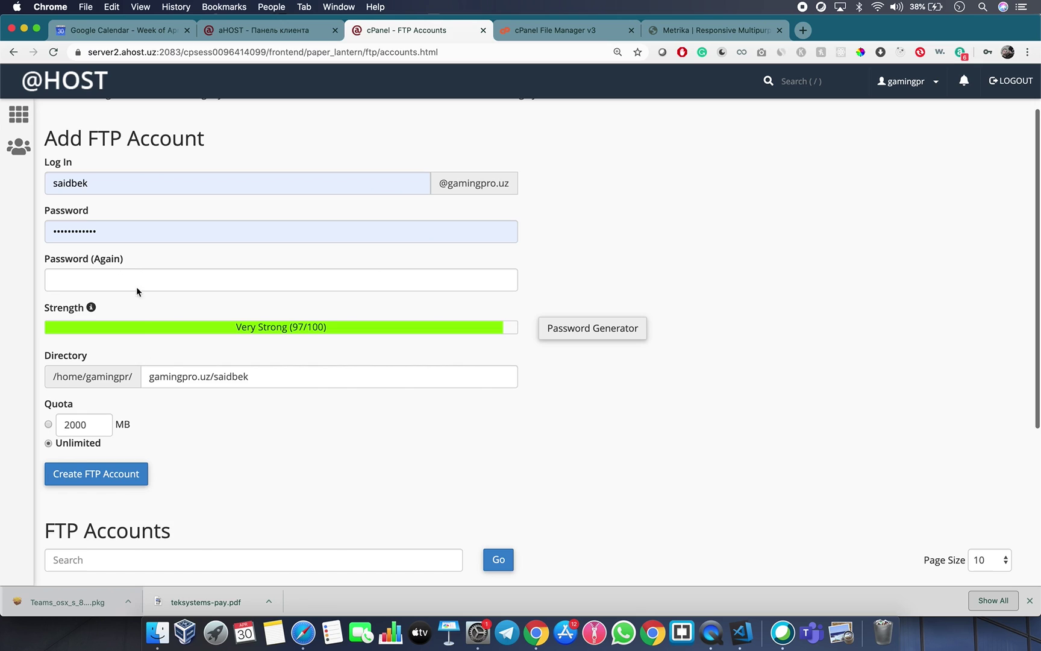
Enter the new FTP account's login name, filling it from saved credentials.
{"action": "left_click", "coordinate": [99, 228]}
{"action": "left_click", "coordinate": [198, 273]}
{"action": "double_click", "coordinate": [164, 226]}
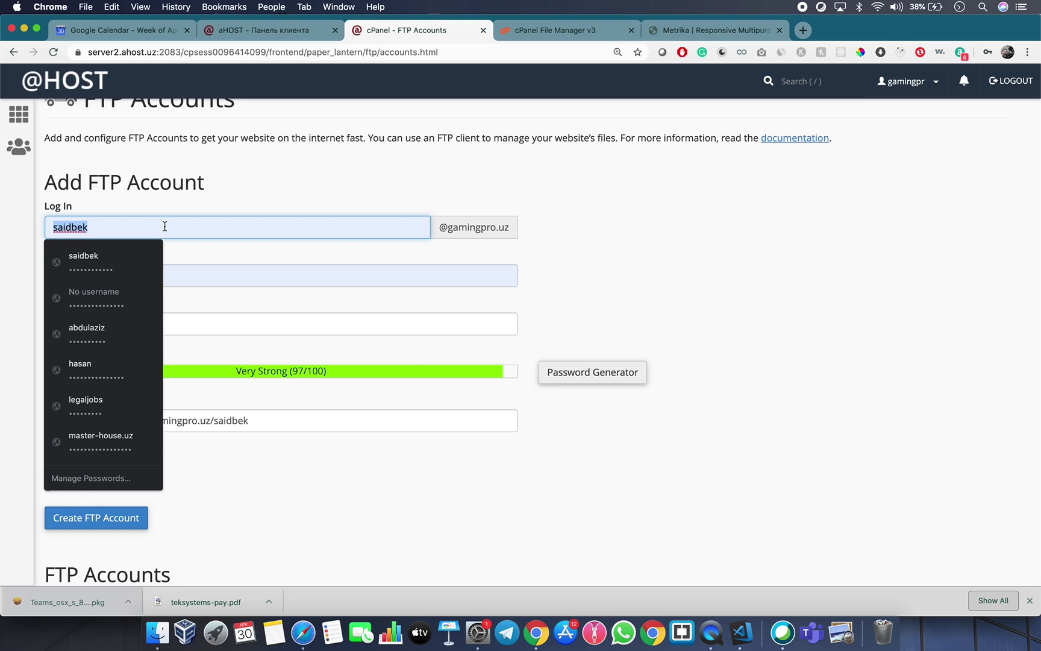
{"action": "type", "text": "sad"}
{"action": "key", "text": "BackSpace"}
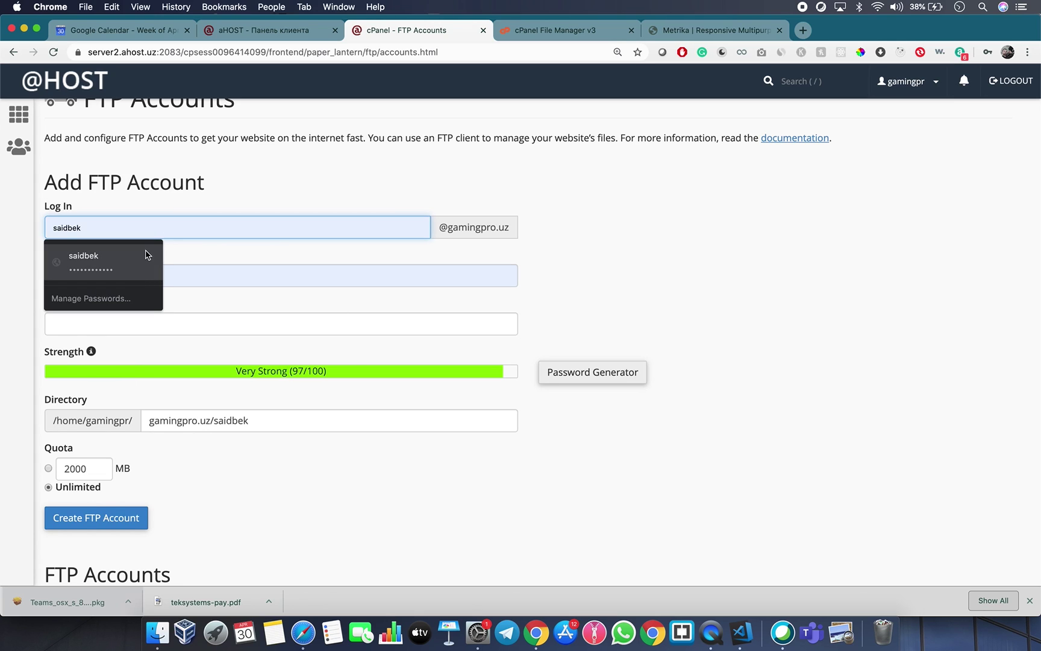
{"action": "left_click", "coordinate": [159, 258]}
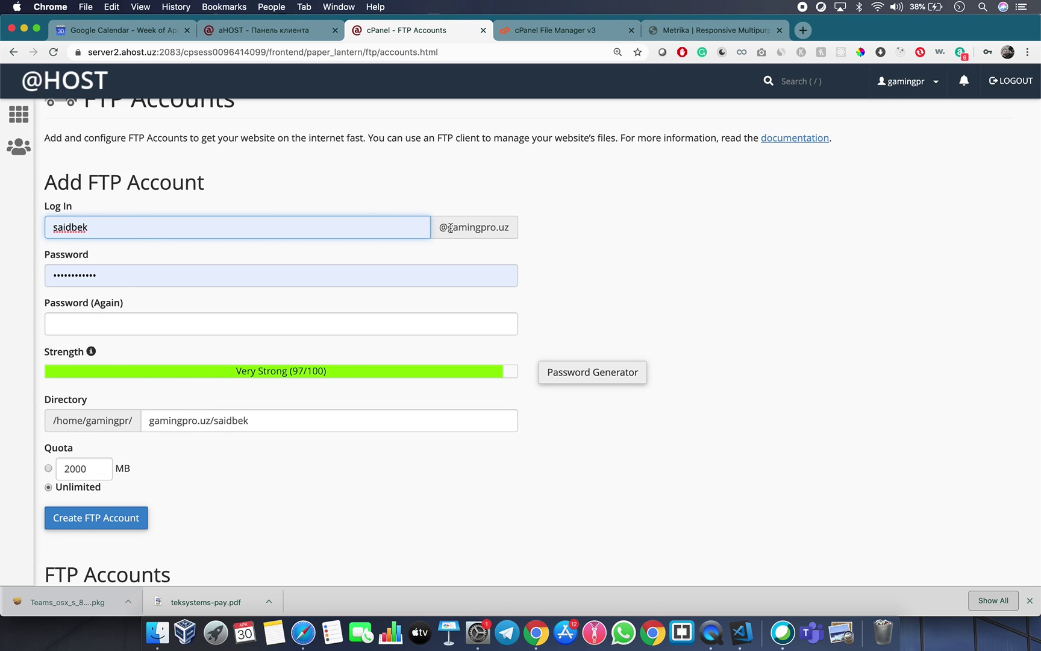
{"action": "left_click", "coordinate": [563, 249]}
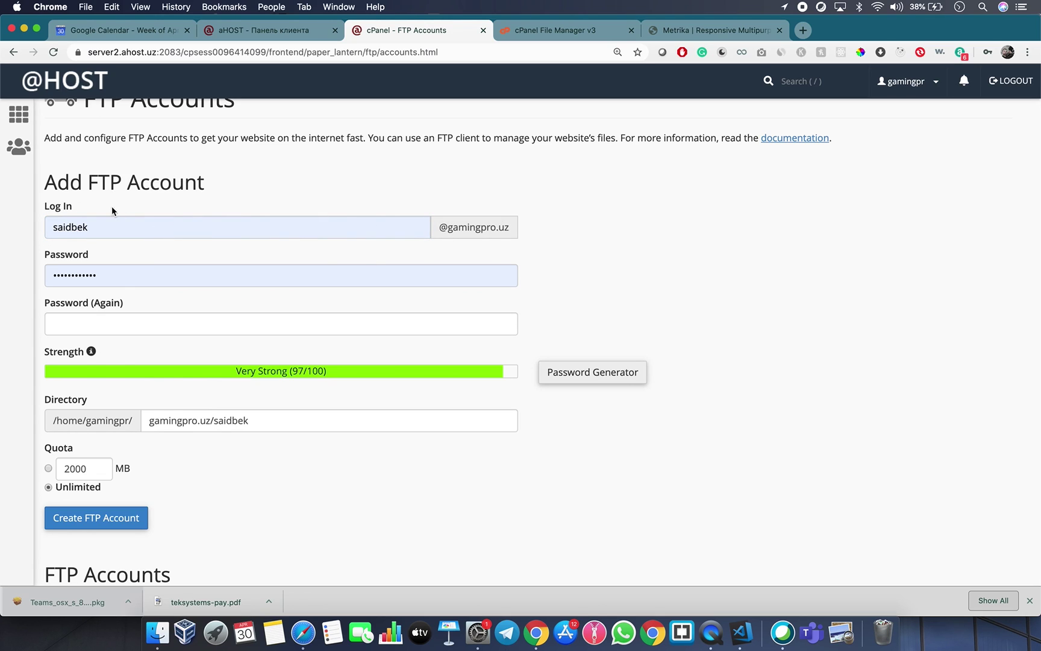
Enter a new strong password and re-enter it in the confirmation field.
{"action": "left_click", "coordinate": [96, 270]}
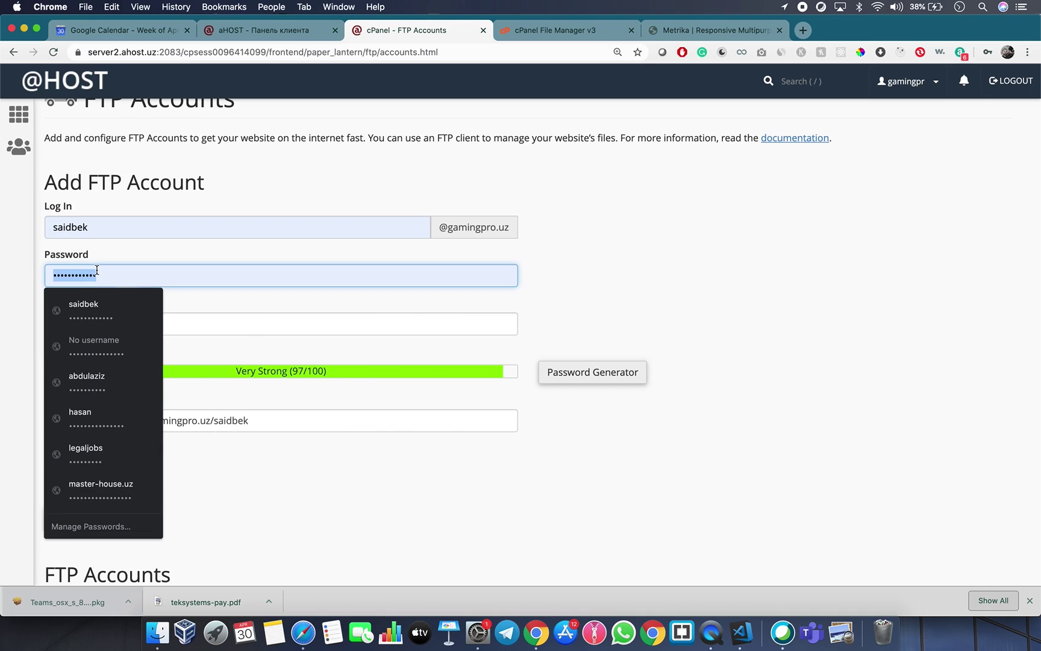
{"action": "type", "text": "•••••"}
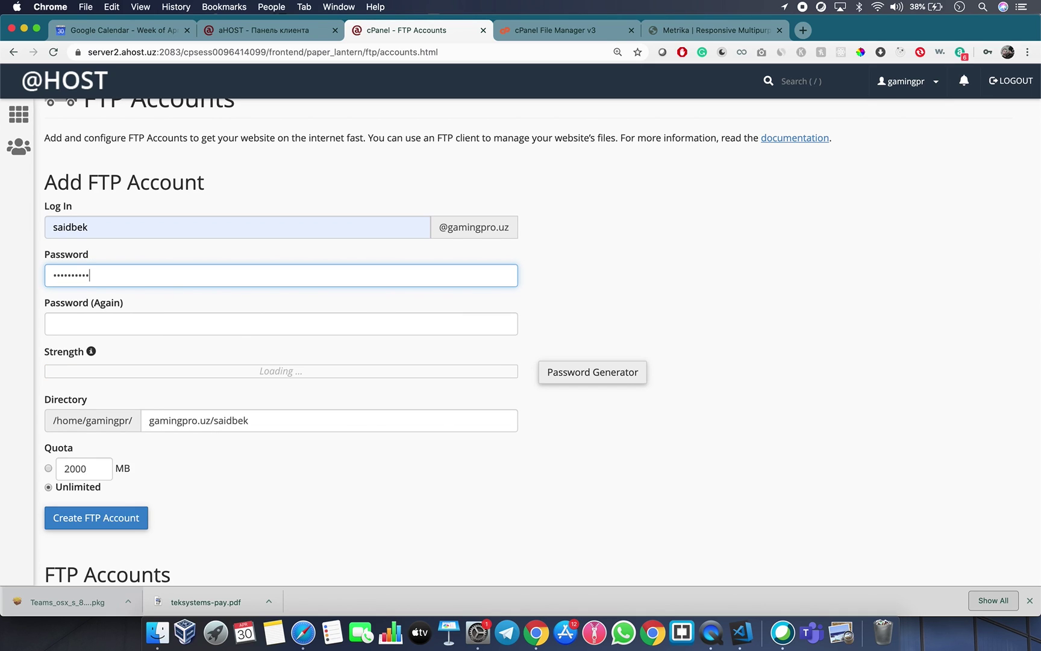
{"action": "key", "text": "super+a"}
{"action": "type", "text": "••••••"}
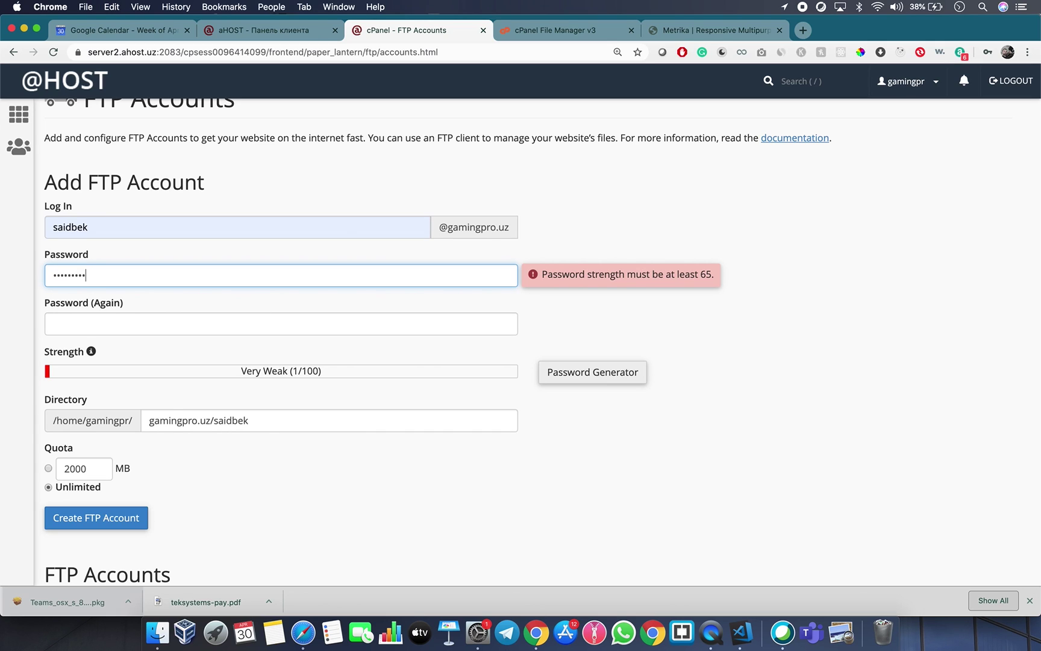
{"action": "left_click", "coordinate": [160, 320]}
{"action": "type", "text": "•••••••••••"}
{"action": "left_click", "coordinate": [399, 344]}
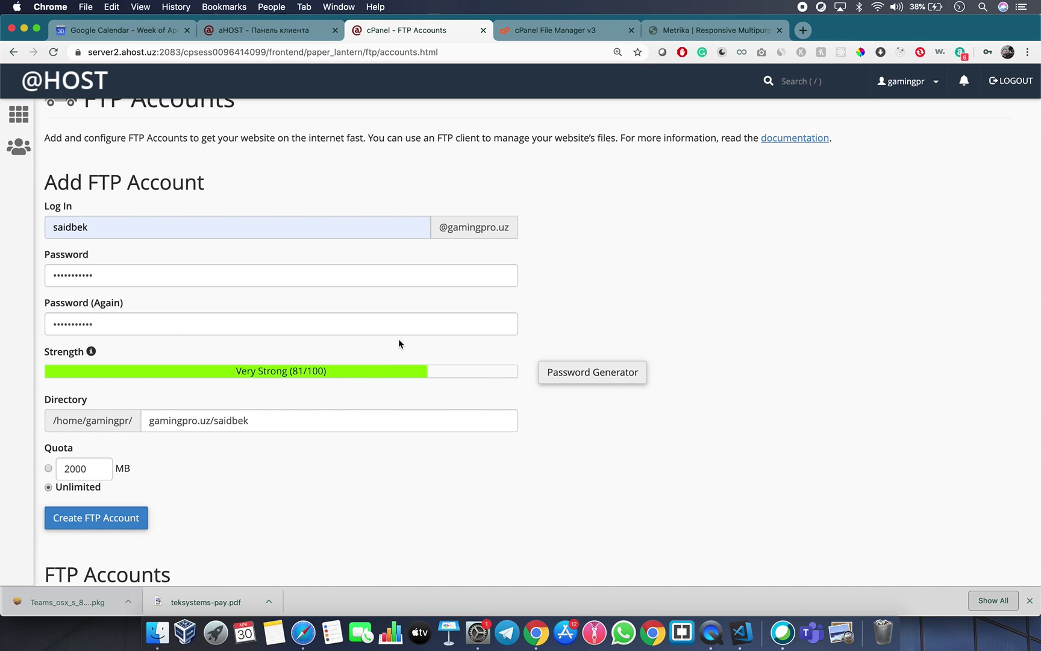
Clear the Directory field so the home folder is used, and create the FTP account.
{"action": "scroll", "coordinate": [399, 343], "scroll_direction": "down", "scroll_amount": 2}
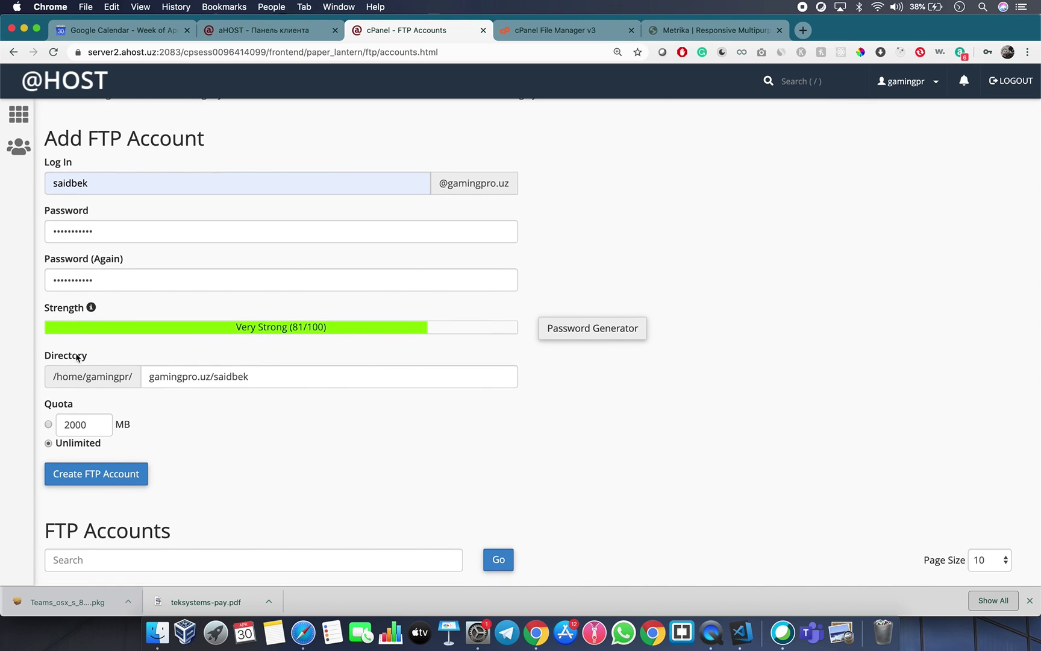
{"action": "left_click_drag", "start_coordinate": [261, 378], "coordinate": [113, 373]}
{"action": "key", "text": "BackSpace"}
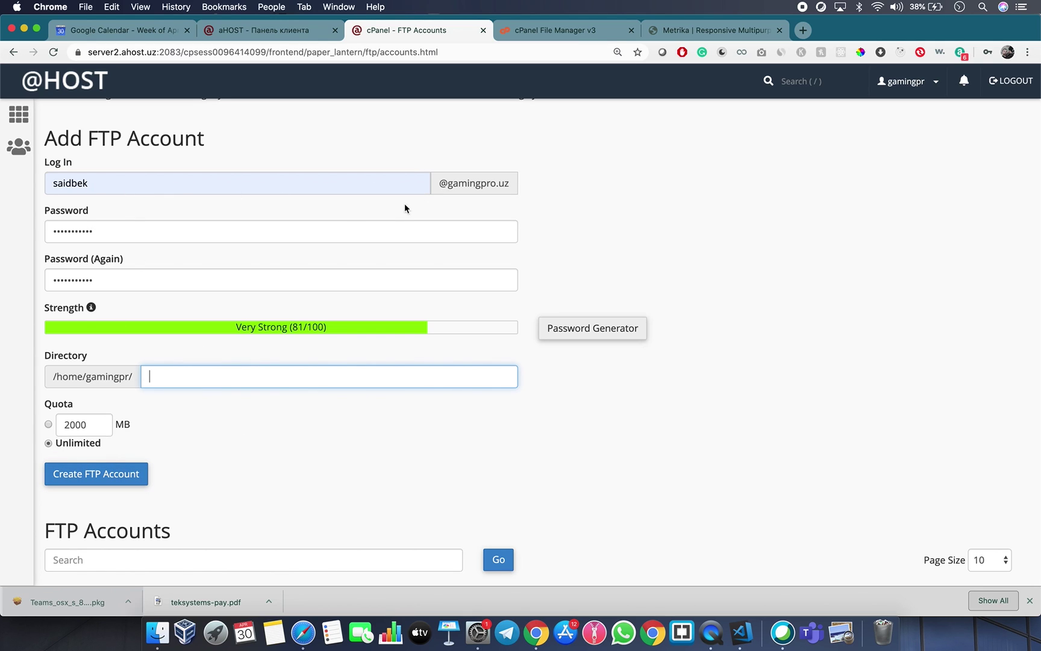
{"action": "left_click", "coordinate": [98, 464]}
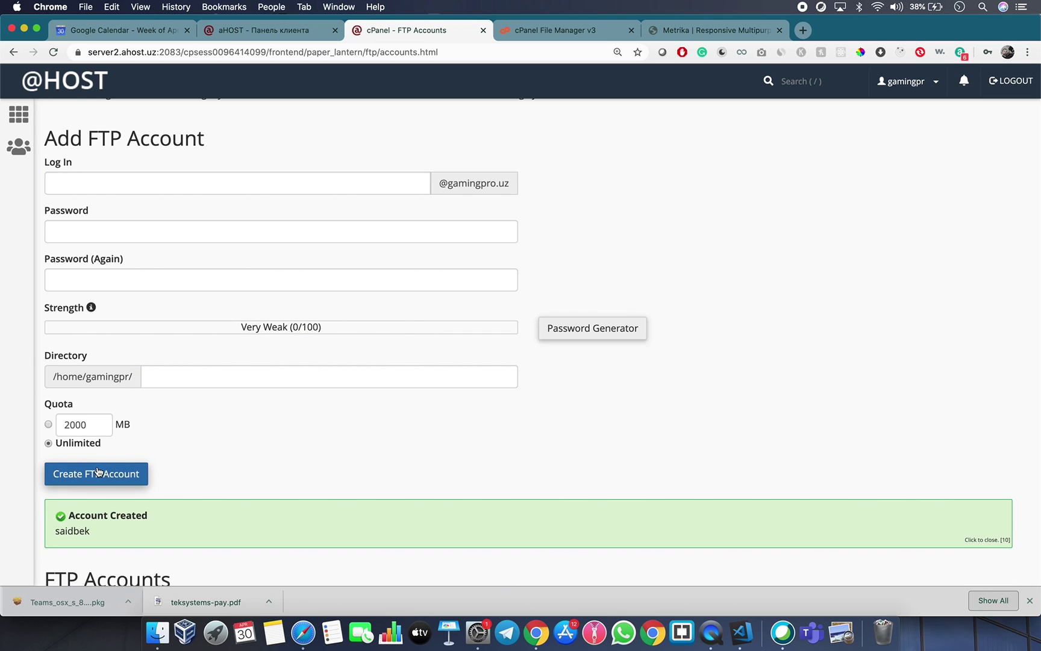
{"action": "scroll", "coordinate": [98, 471], "scroll_direction": "down", "scroll_amount": 5}
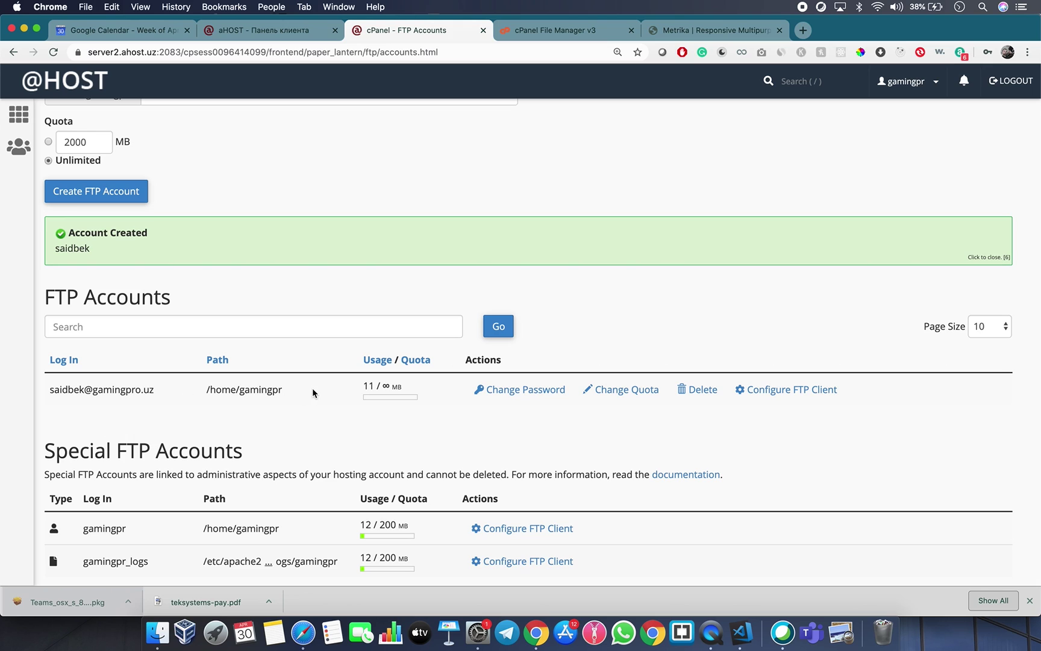
Reveal the new account's Configure FTP Client settings: ftp.gamingpro.uz, port 21.
{"action": "left_click", "coordinate": [777, 390]}
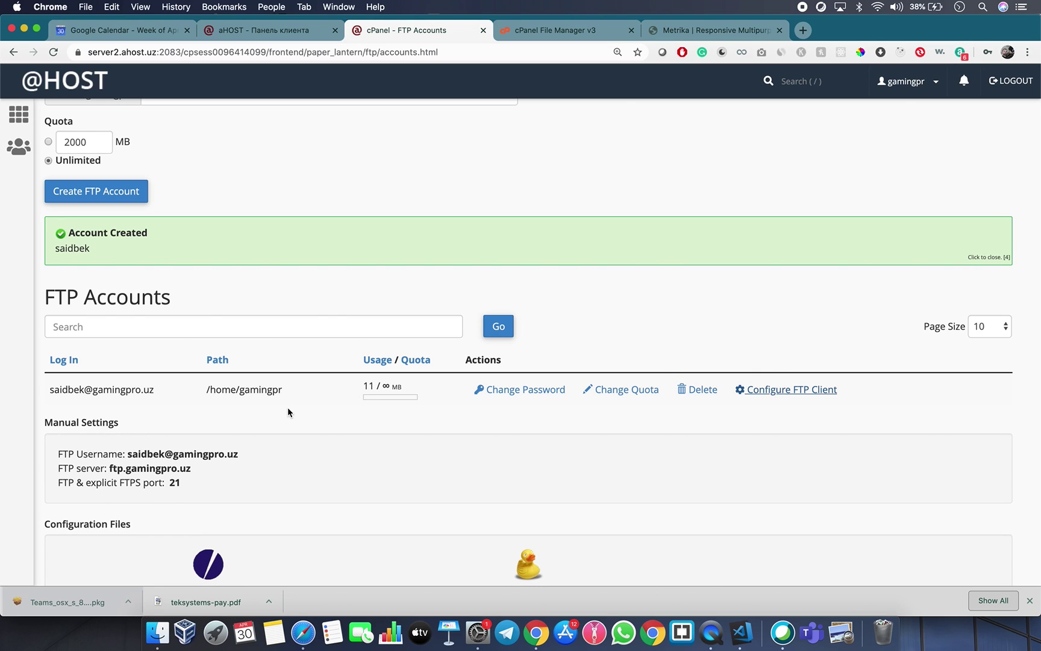
{"action": "scroll", "coordinate": [287, 410], "scroll_direction": "down", "scroll_amount": 3}
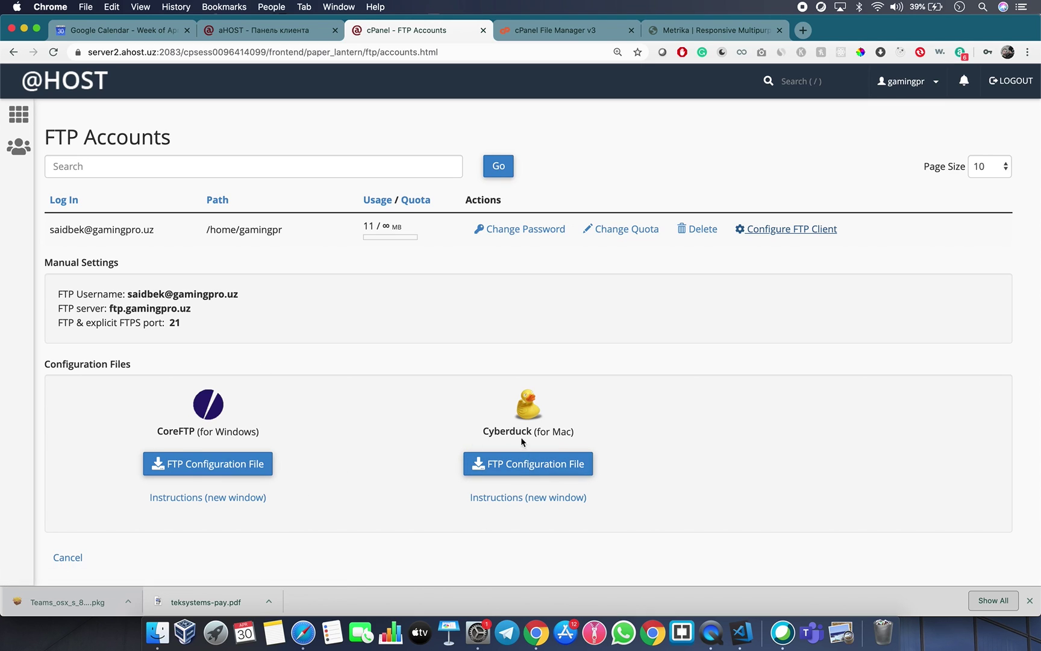
Search the web for FileZilla in a new tab and open filezilla-project.org.
{"action": "left_click", "coordinate": [803, 30]}
{"action": "type", "text": "filezille"}
{"action": "key", "text": "Return"}
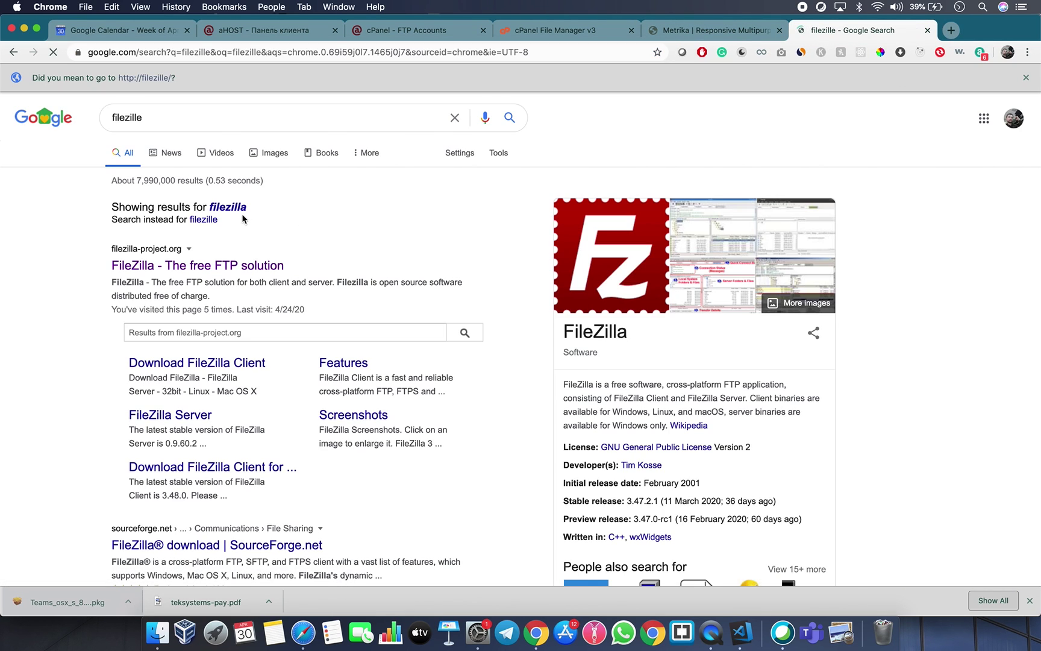
{"action": "left_click", "coordinate": [212, 265]}
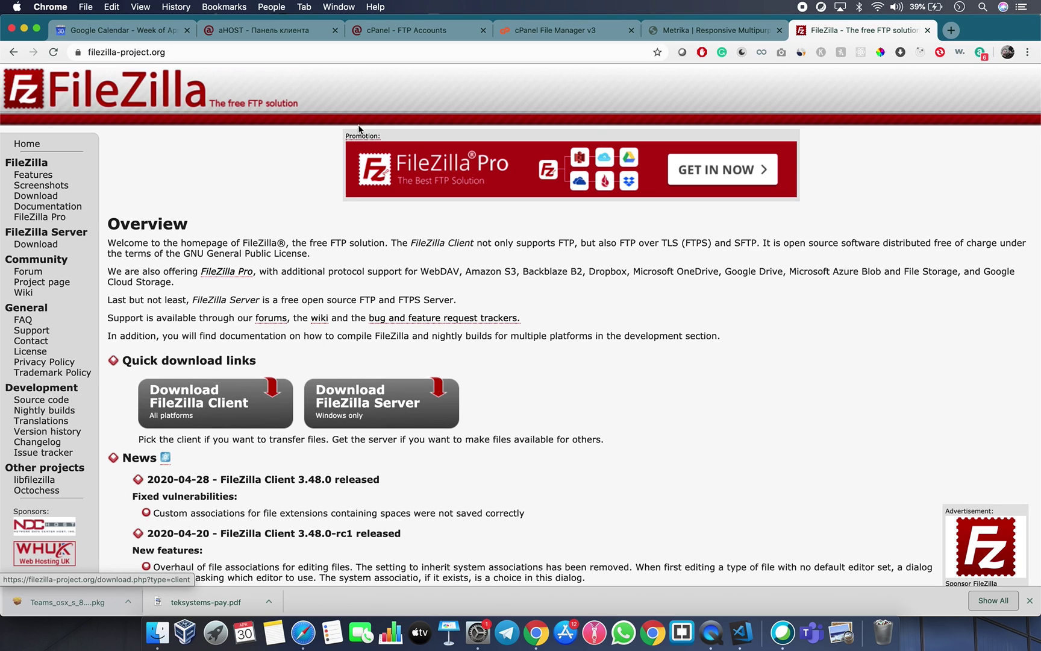
Launch the FileZilla app via Spotlight, cancelling the Open Any File dialog.
{"action": "key", "text": "super+space"}
{"action": "type", "text": "filez"}
{"action": "key", "text": "Return"}
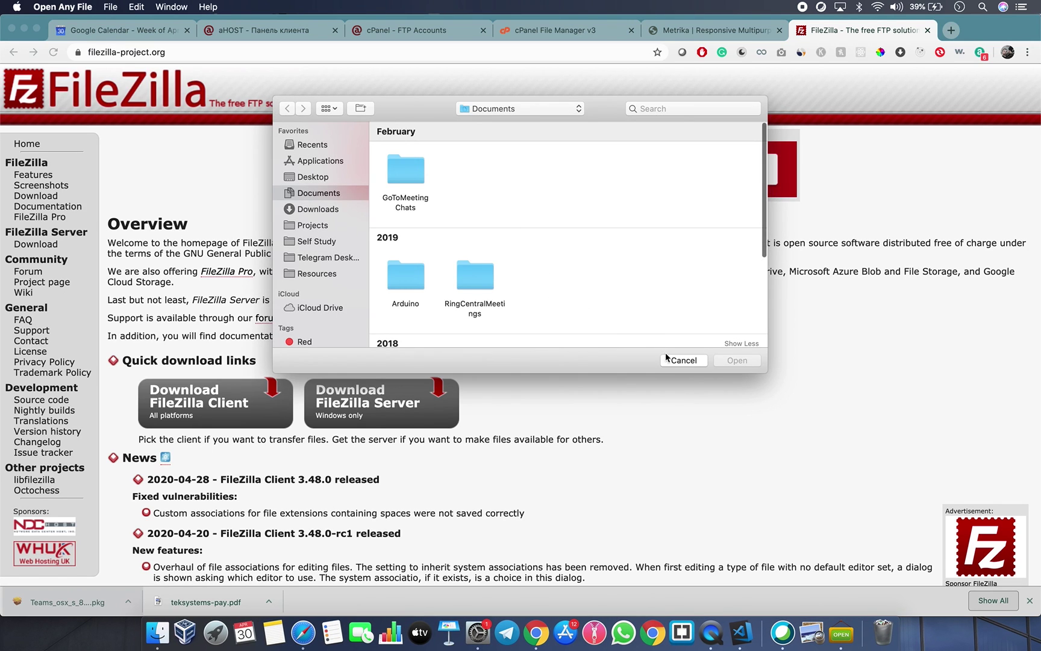
{"action": "left_click", "coordinate": [670, 359]}
{"action": "key", "text": "super+space"}
{"action": "type", "text": "filez"}
{"action": "key", "text": "Return"}
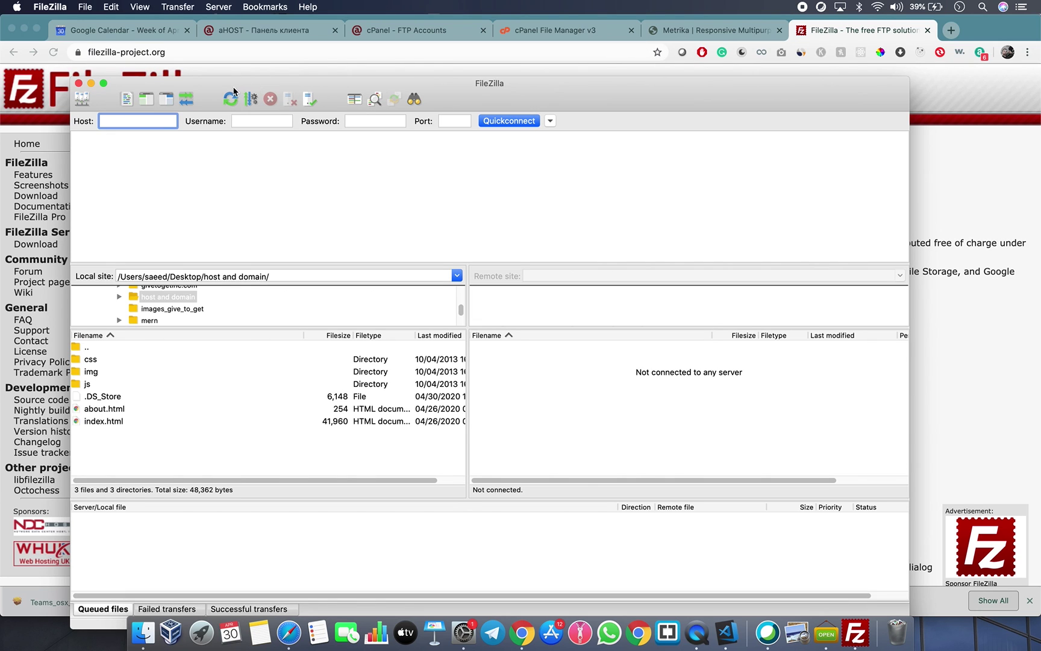
Position FileZilla beside the cPanel FTP Accounts page to read the connection settings.
{"action": "left_click_drag", "start_coordinate": [234, 92], "coordinate": [307, 71]}
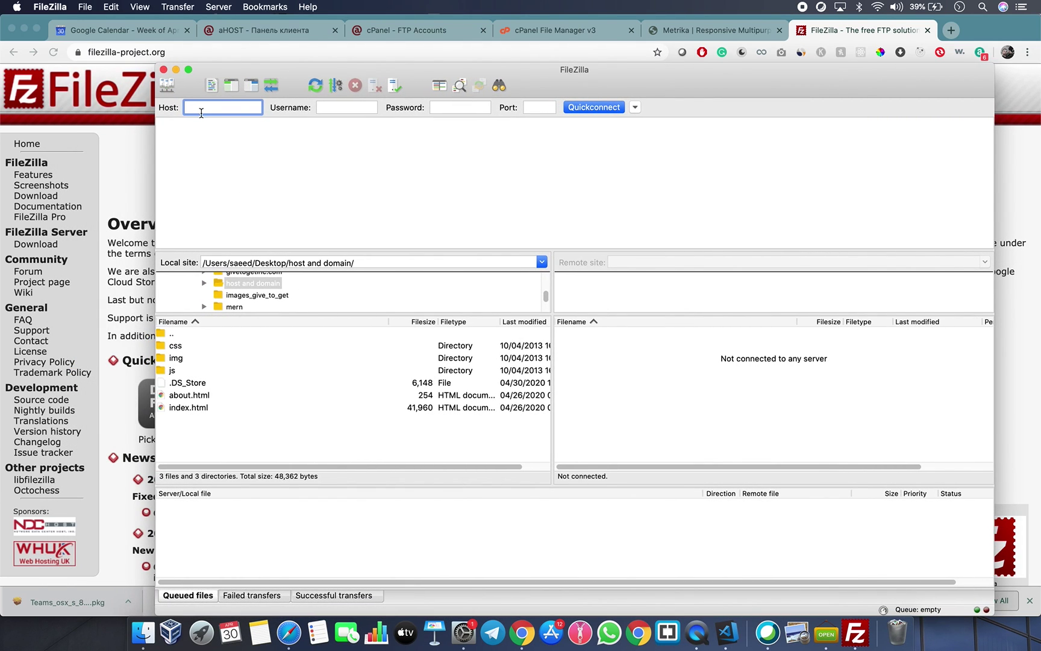
{"action": "left_click", "coordinate": [367, 107]}
{"action": "left_click", "coordinate": [461, 108]}
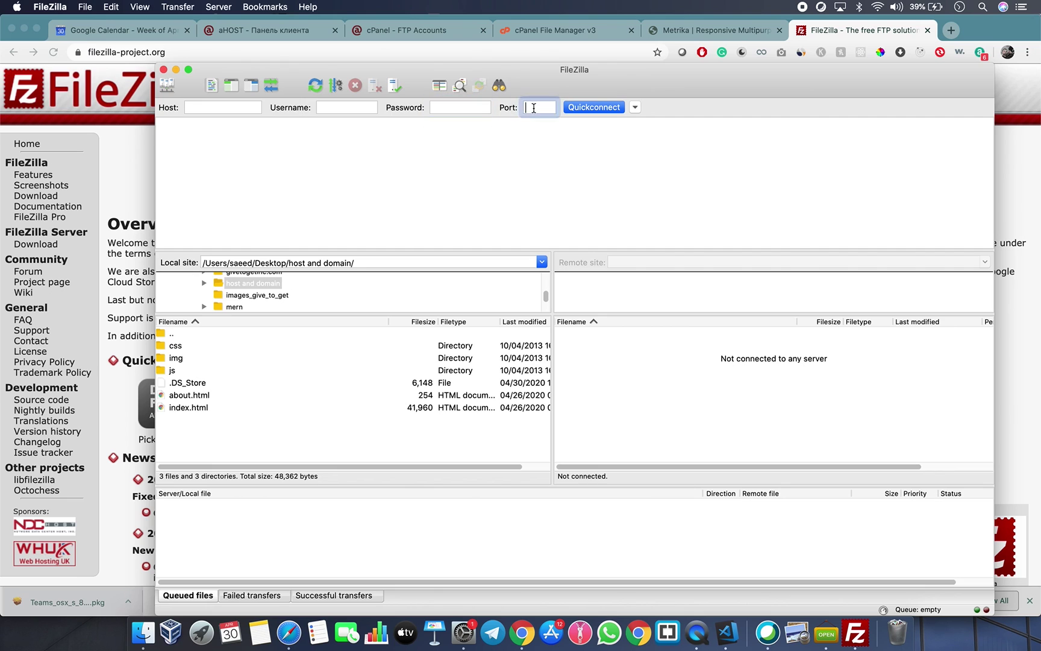
{"action": "left_click", "coordinate": [406, 33]}
{"action": "left_click", "coordinate": [406, 33]}
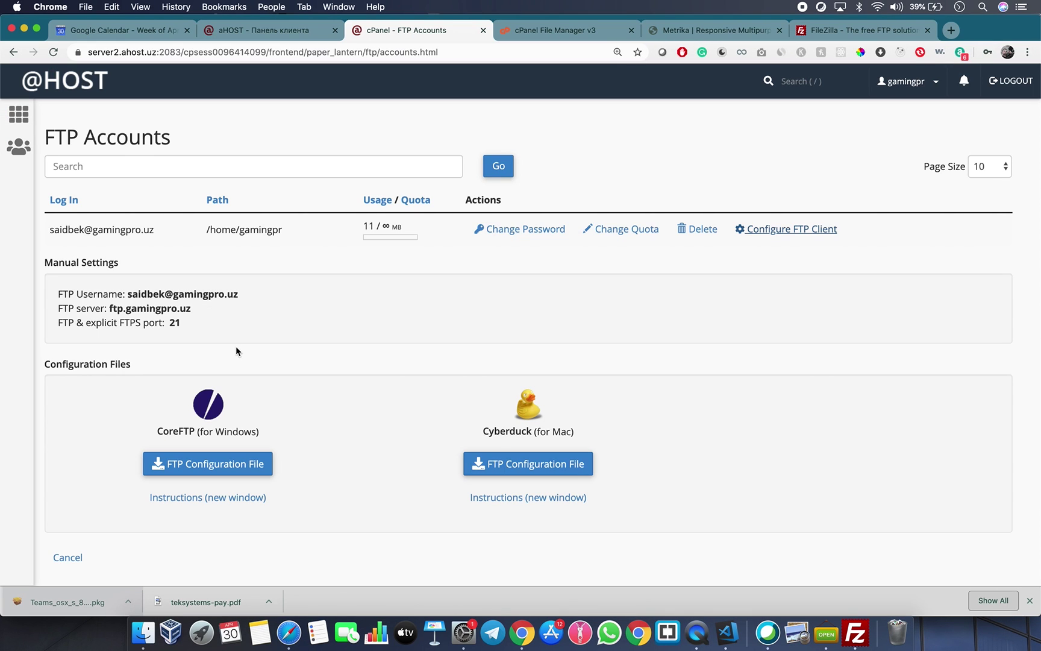
{"action": "left_click", "coordinate": [849, 638]}
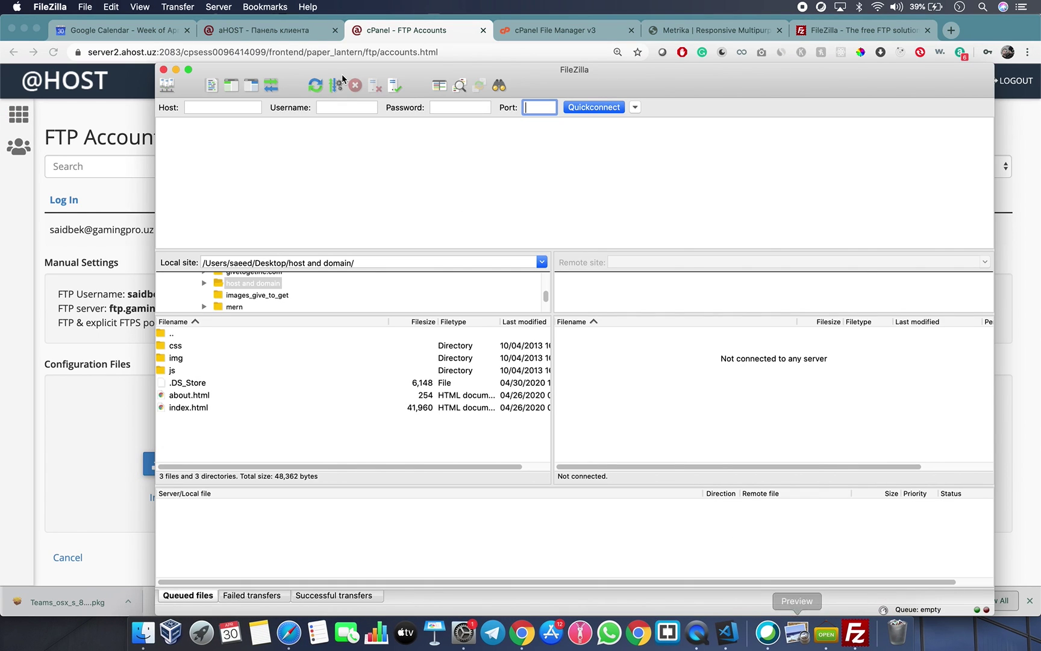
{"action": "left_click_drag", "start_coordinate": [302, 69], "coordinate": [402, 103]}
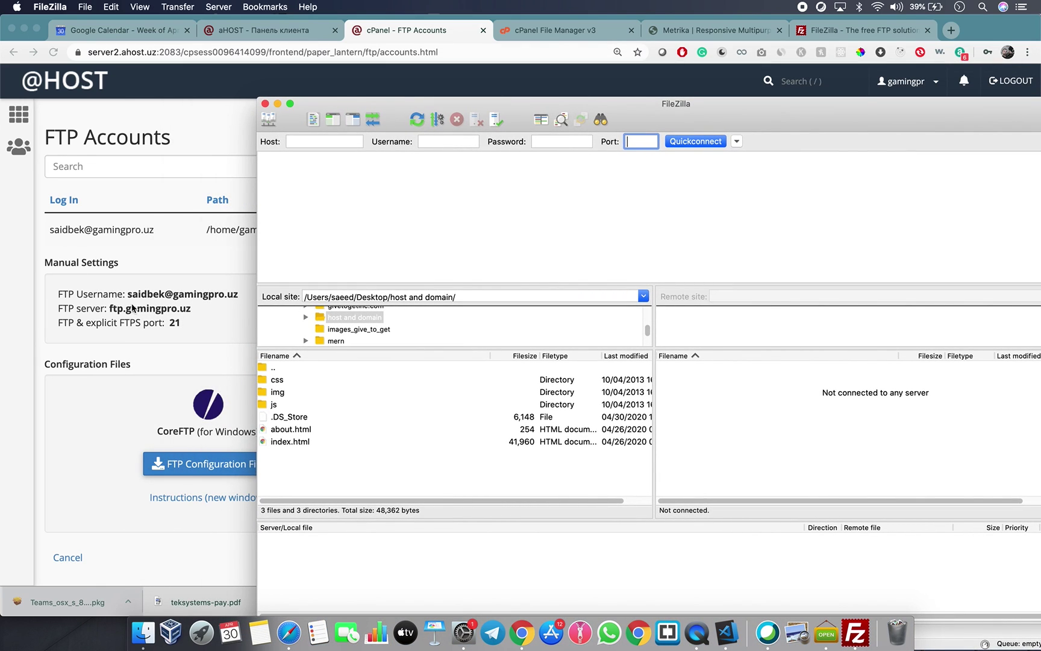
Quick-connect with host ftp.gamingpro.uz, the FTP account's username and password, and port 21.
{"action": "left_click", "coordinate": [352, 142]}
{"action": "type", "text": "ftp.gamingpro.uz"}
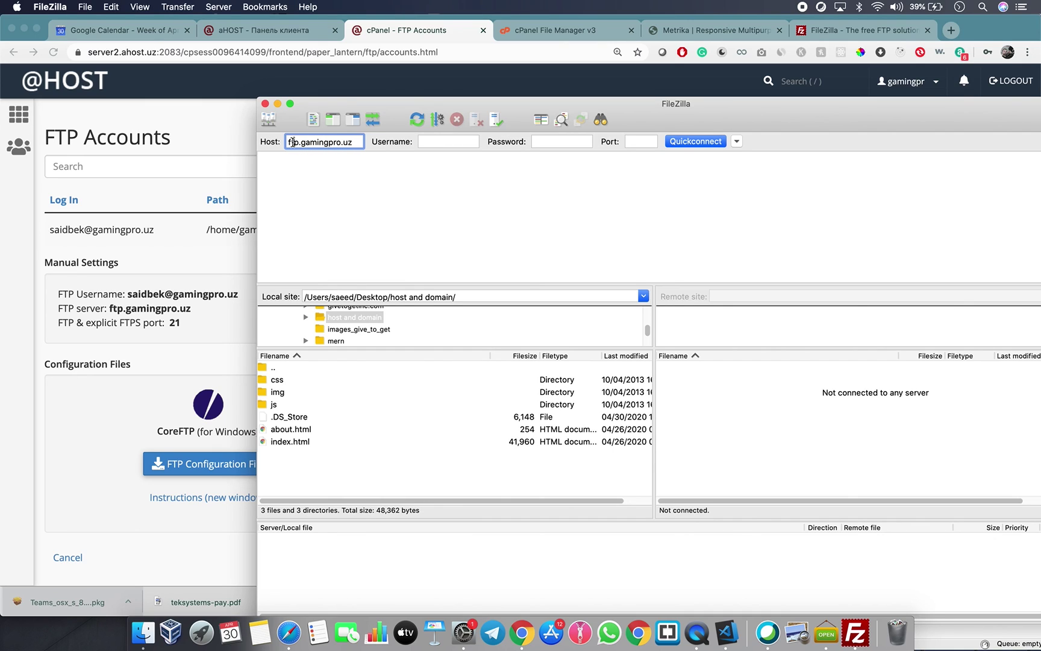
{"action": "triple_click", "coordinate": [312, 142]}
{"action": "left_click", "coordinate": [453, 141]}
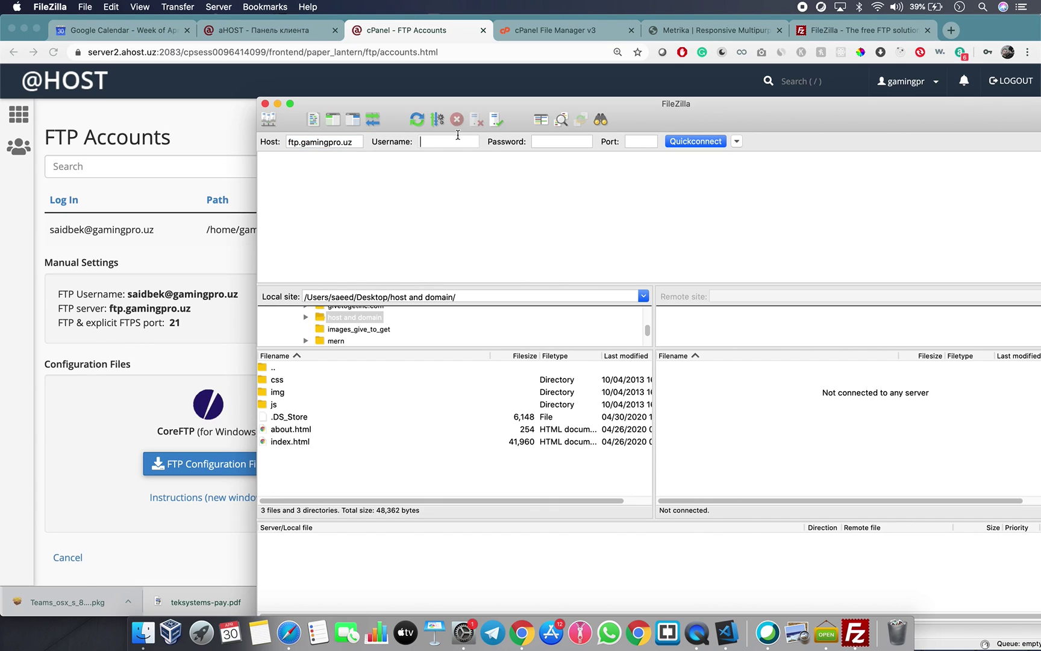
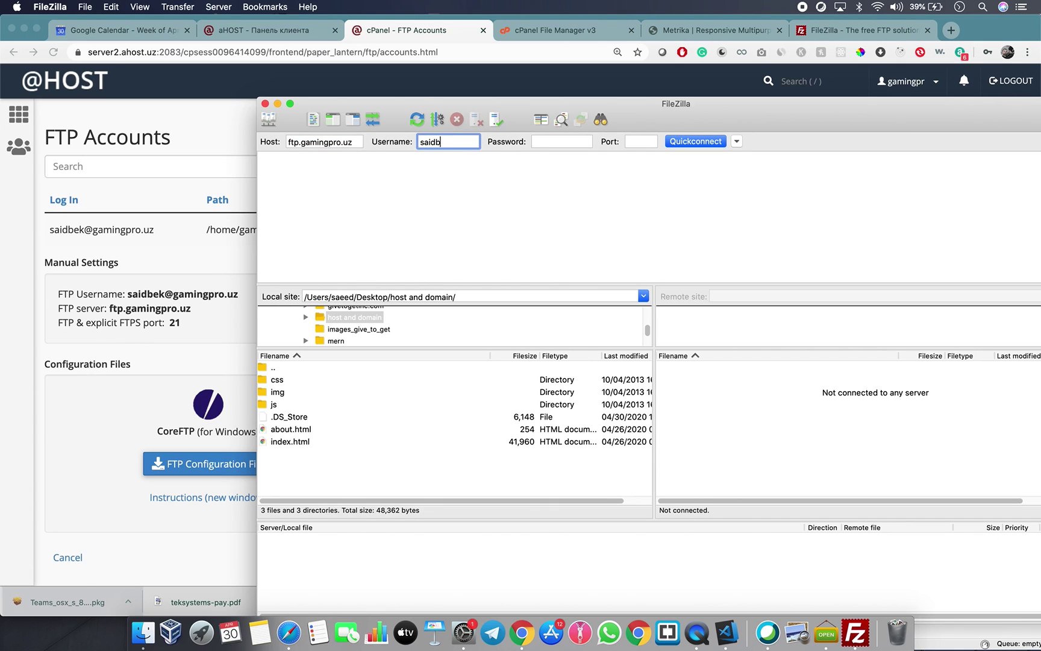
{"action": "left_click", "coordinate": [539, 141]}
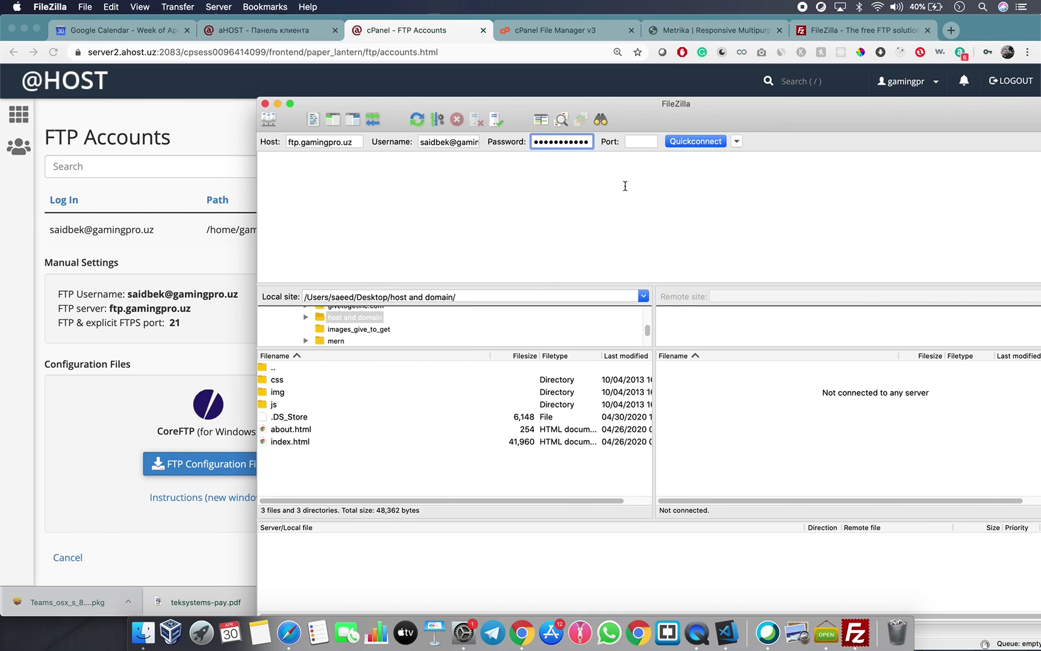
{"action": "left_click", "coordinate": [636, 142]}
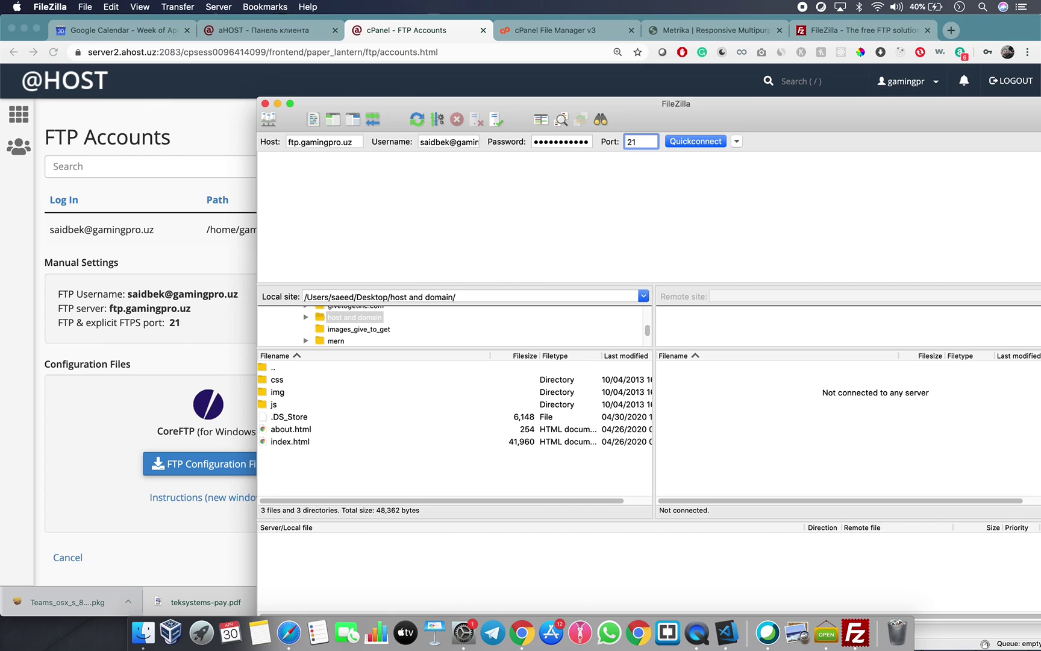
{"action": "left_click", "coordinate": [687, 145]}
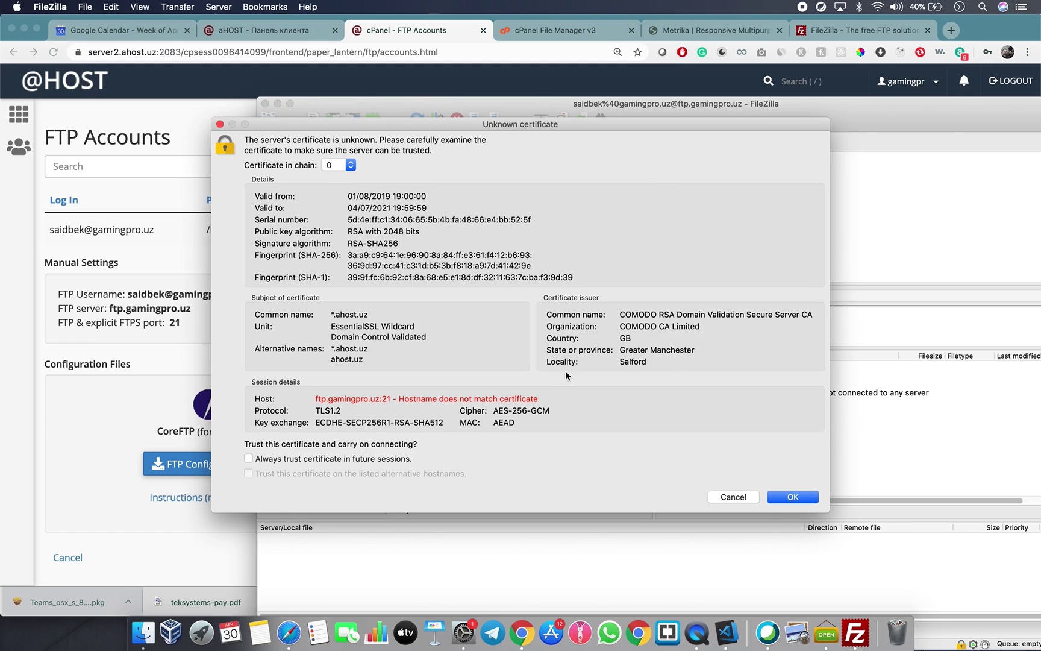
Accept the server certificate with 'Always trust' ticked, then reposition the FileZilla window.
{"action": "left_click", "coordinate": [255, 459]}
{"action": "left_click", "coordinate": [794, 497]}
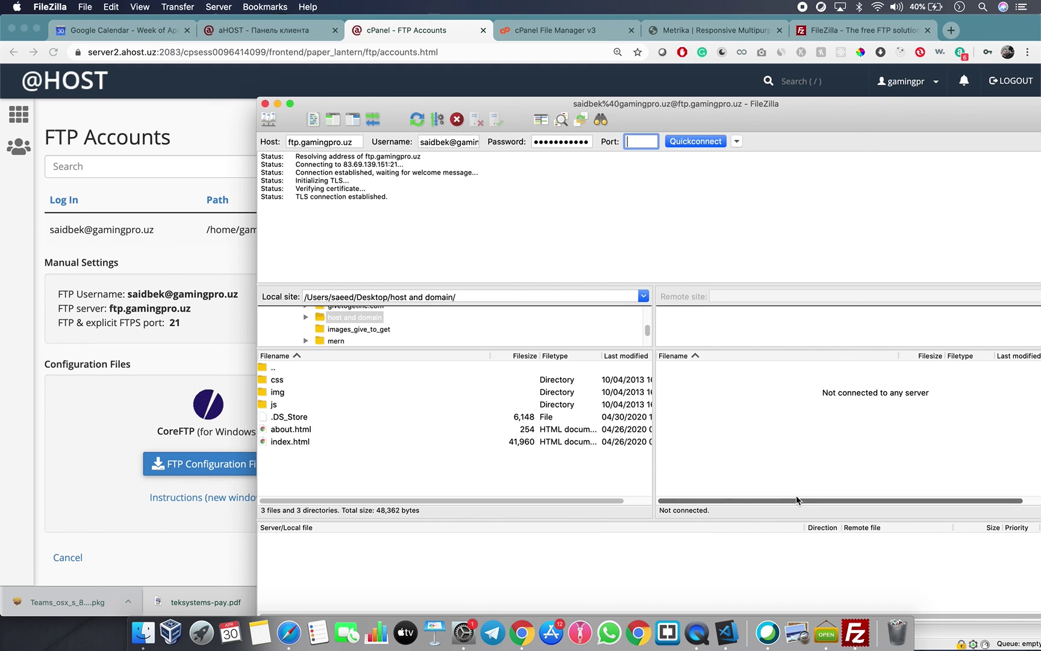
{"action": "left_click_drag", "start_coordinate": [693, 112], "coordinate": [518, 94]}
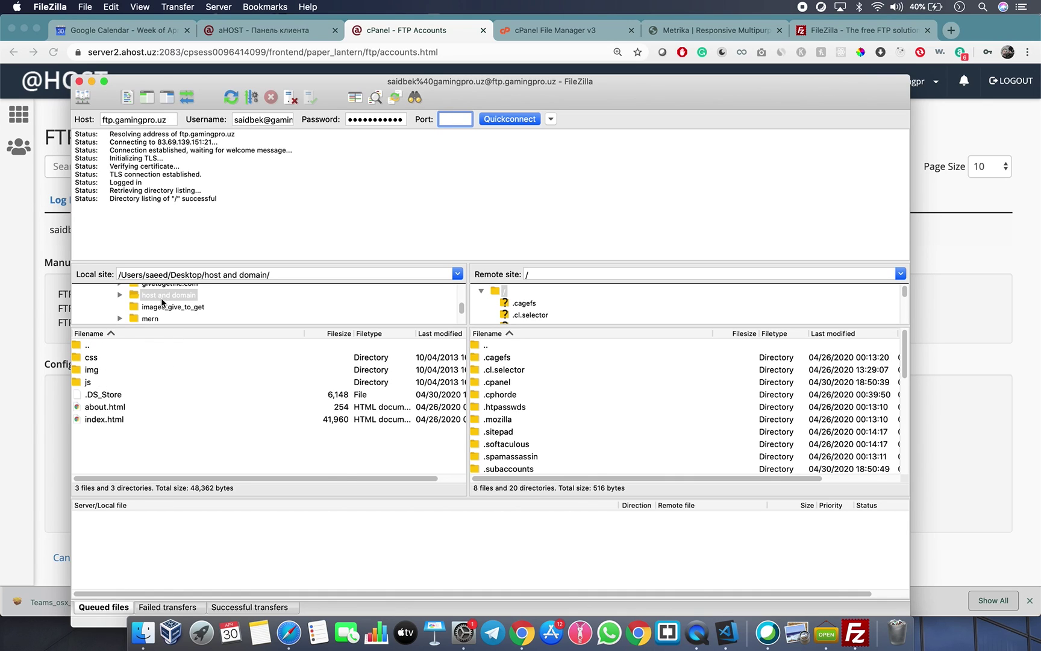
Check the server files in cPanel, then open the remote public_html folder in FileZilla.
{"action": "left_click", "coordinate": [161, 328]}
{"action": "left_click", "coordinate": [524, 370]}
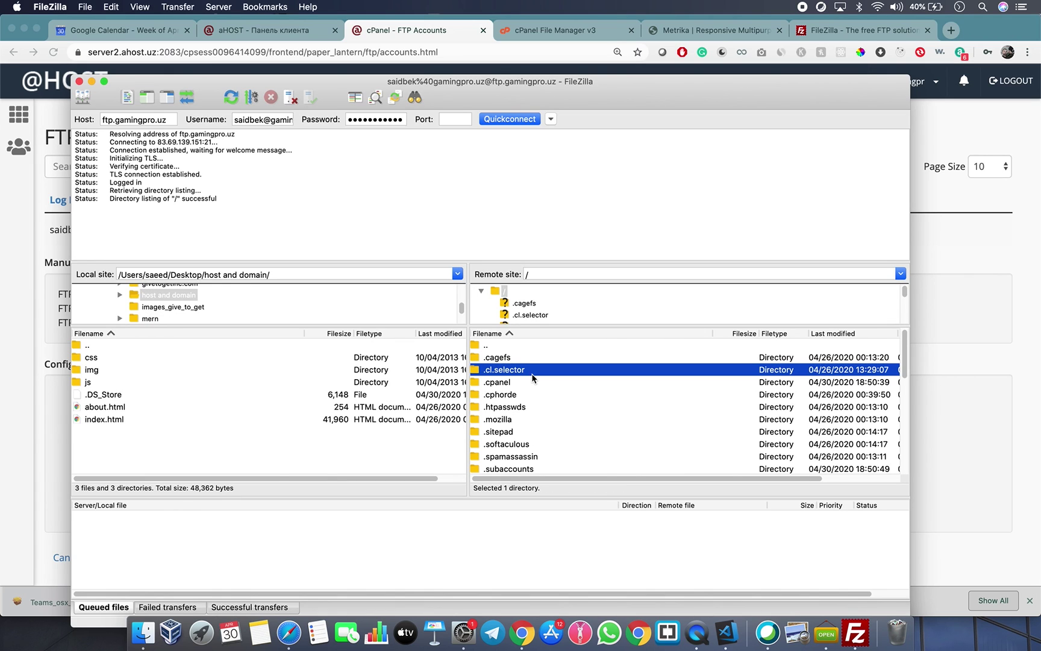
{"action": "left_click", "coordinate": [508, 30]}
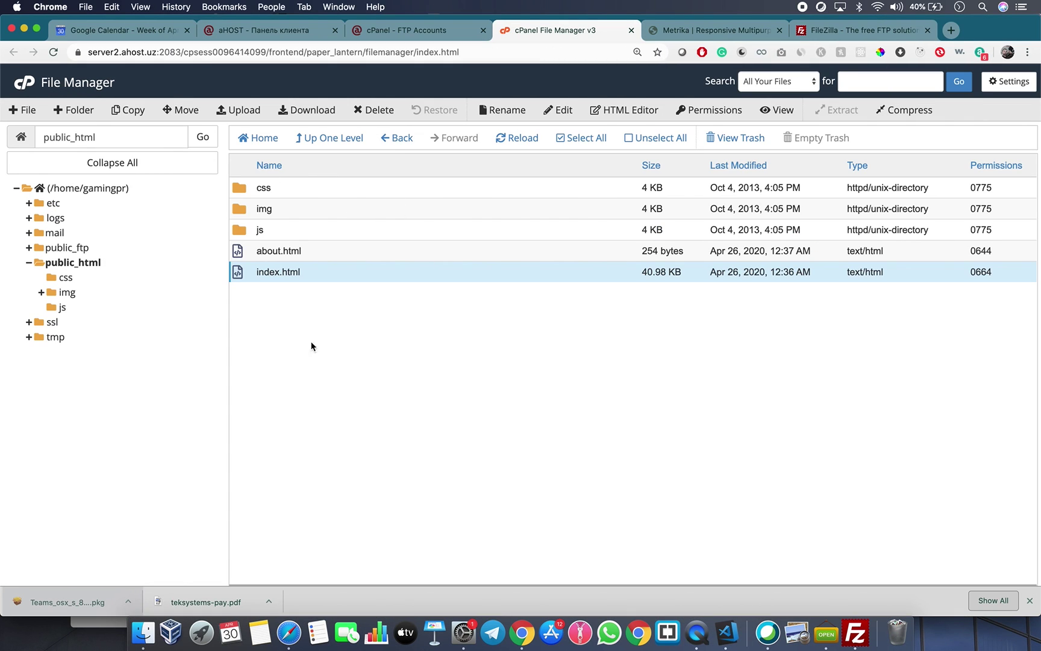
{"action": "left_click", "coordinate": [856, 633]}
{"action": "scroll", "coordinate": [517, 383], "scroll_direction": "down", "scroll_amount": 3}
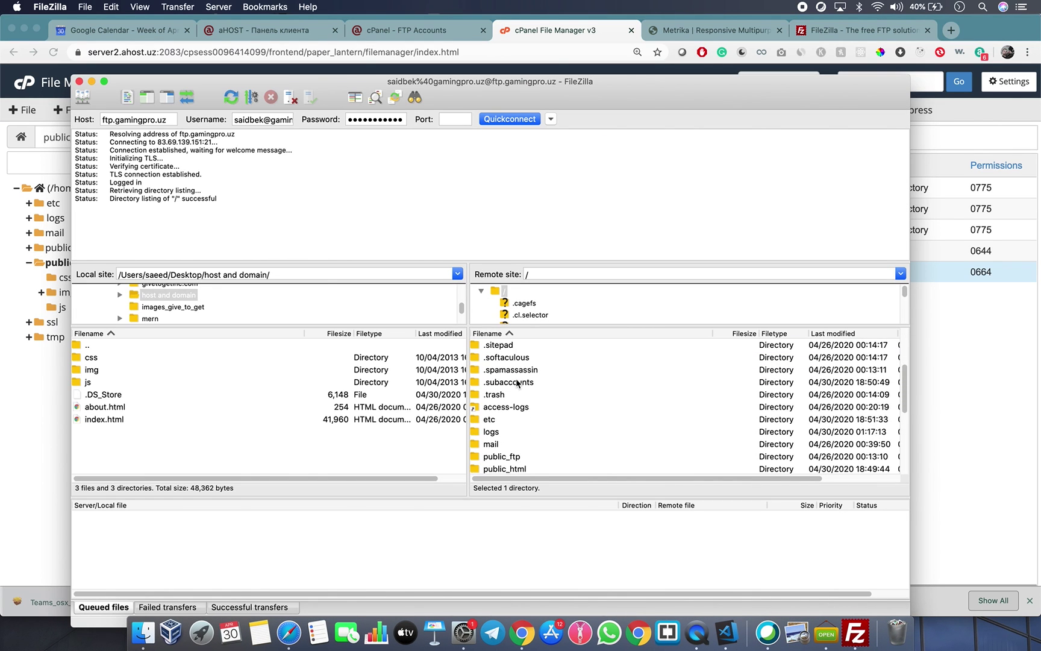
{"action": "double_click", "coordinate": [512, 444]}
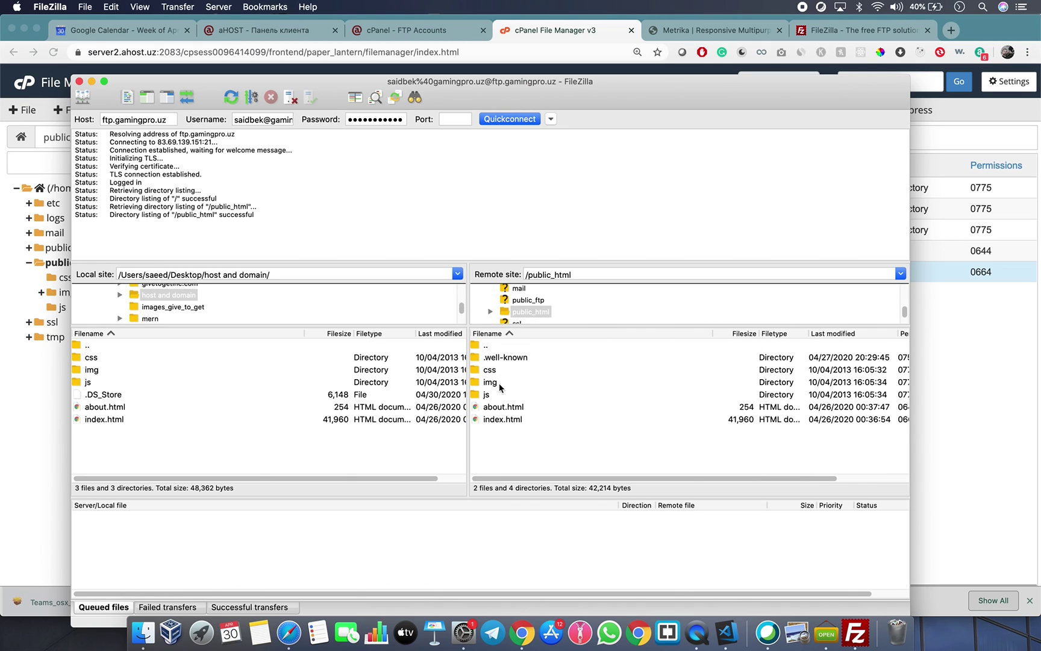
Select index.html in the remote and local panes, then switch to Visual Studio Code.
{"action": "left_click", "coordinate": [504, 422]}
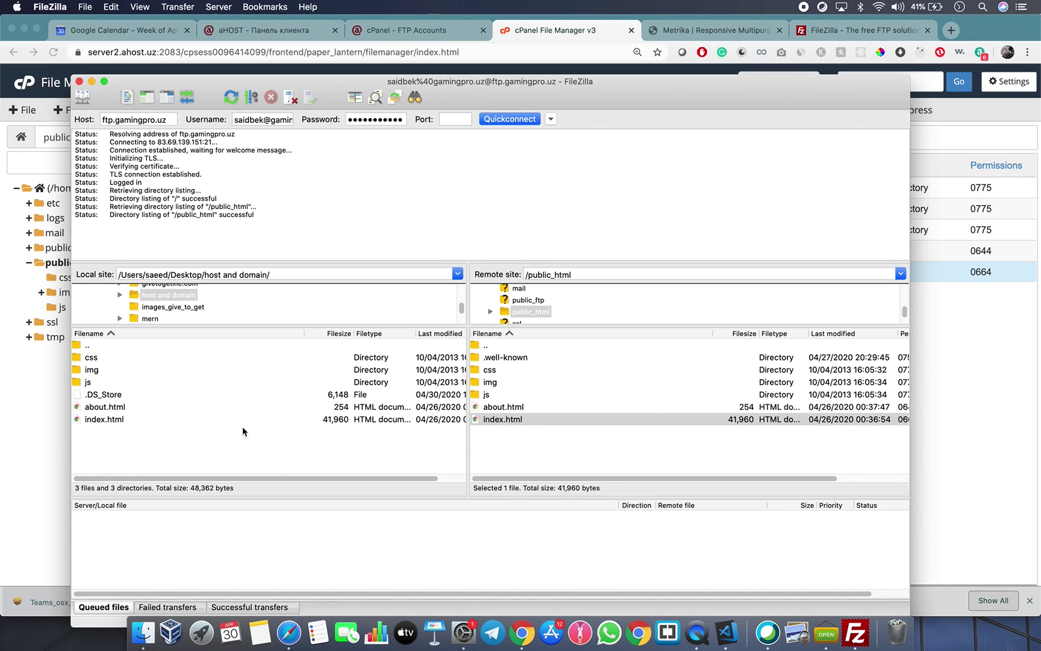
{"action": "left_click", "coordinate": [109, 423]}
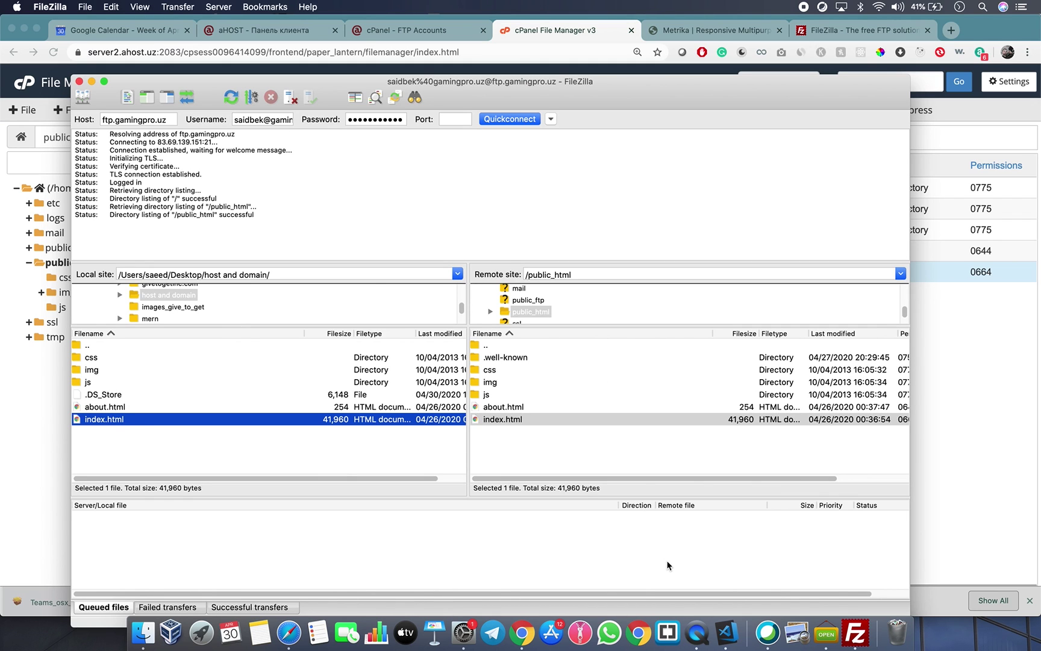
{"action": "left_click", "coordinate": [727, 631]}
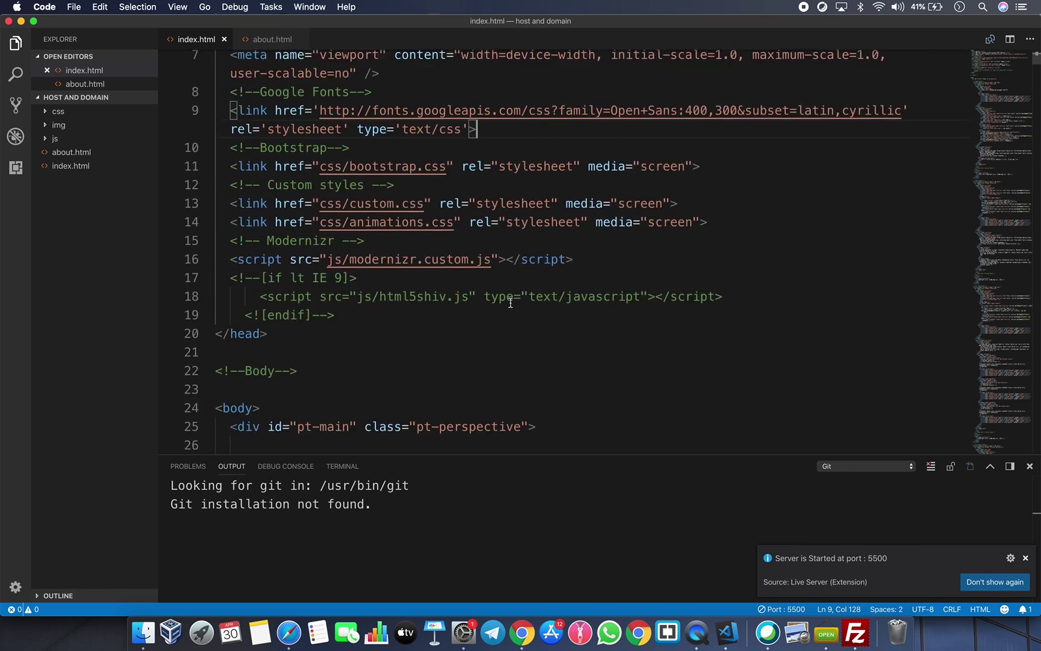
Replace the heading 'Changed and uploaded from FTP' with 'Ramadan Mubarak!' and save index.html.
{"action": "scroll", "coordinate": [510, 303], "scroll_direction": "down", "scroll_amount": 5}
{"action": "left_click_drag", "start_coordinate": [446, 243], "coordinate": [665, 245]}
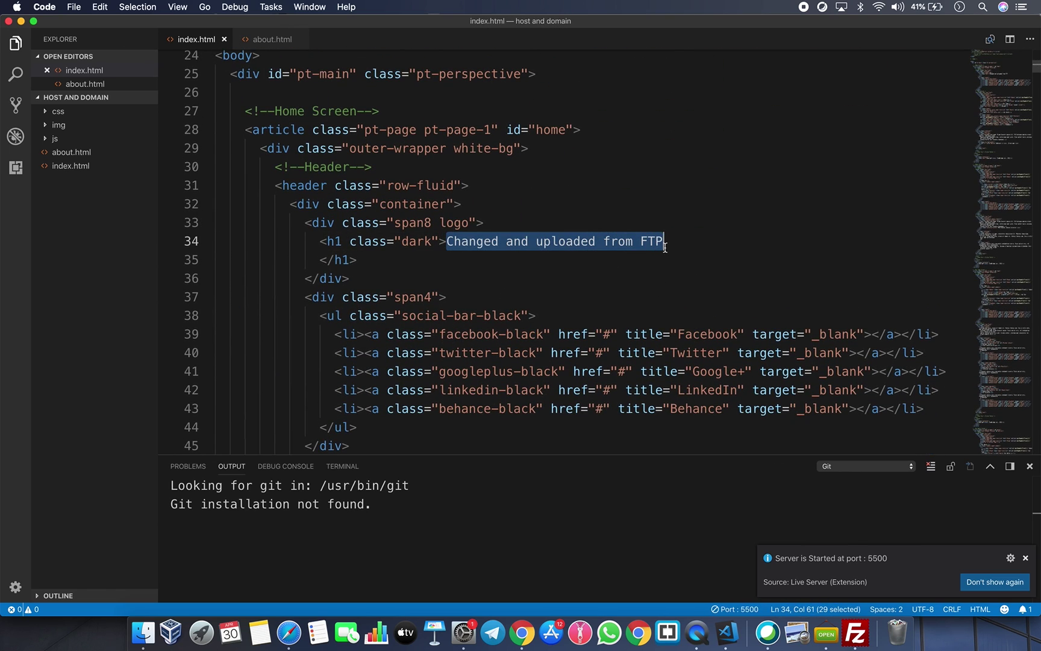
{"action": "key", "text": "BackSpace"}
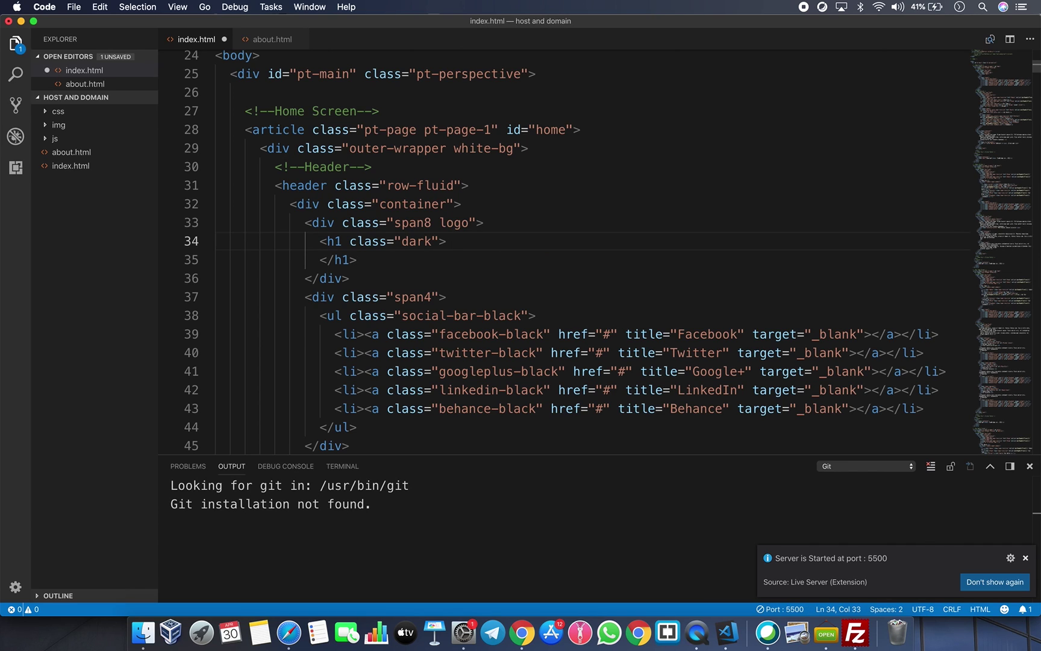
{"action": "type", "text": "Ramadan Mubarak!"}
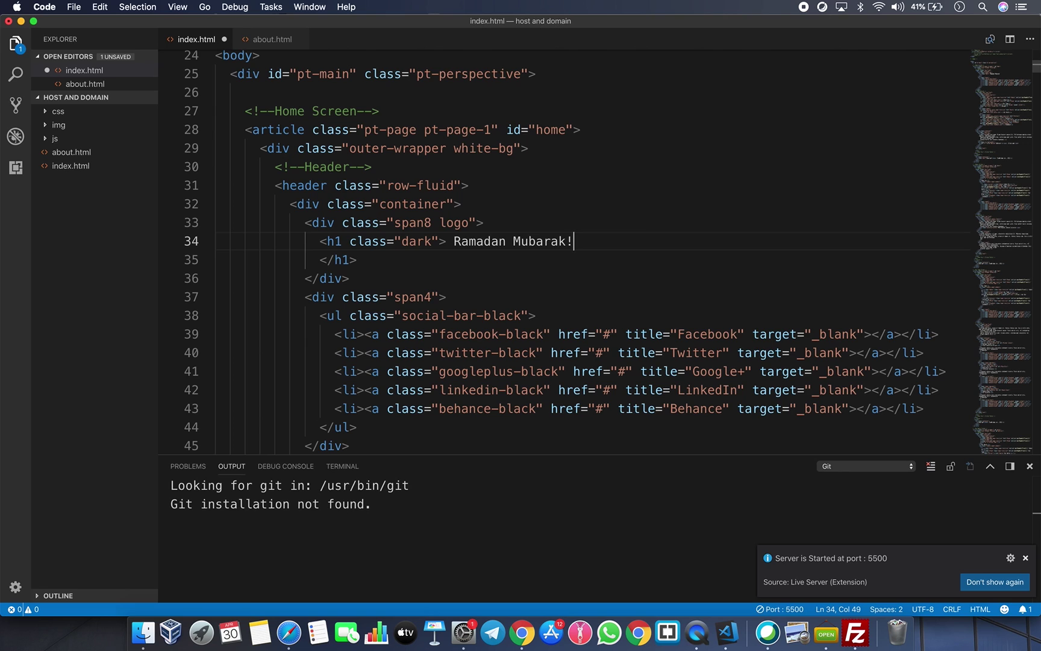
{"action": "key", "text": "cmd+s"}
Refresh FileZilla's local file list so the saved index.html appears.
{"action": "left_click", "coordinate": [856, 633]}
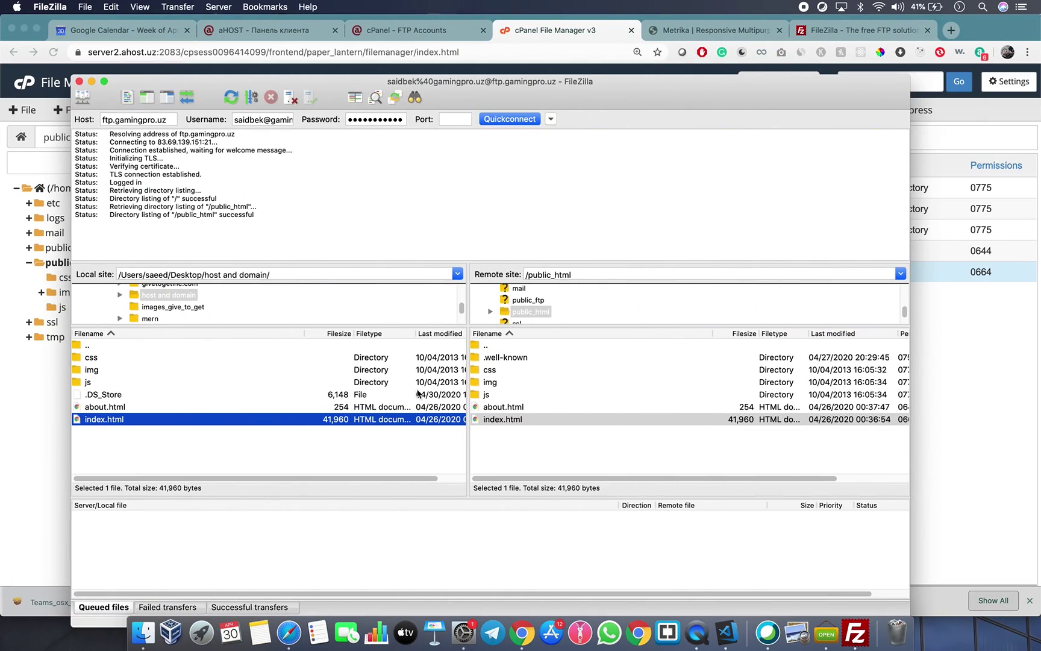
{"action": "right_click", "coordinate": [161, 435]}
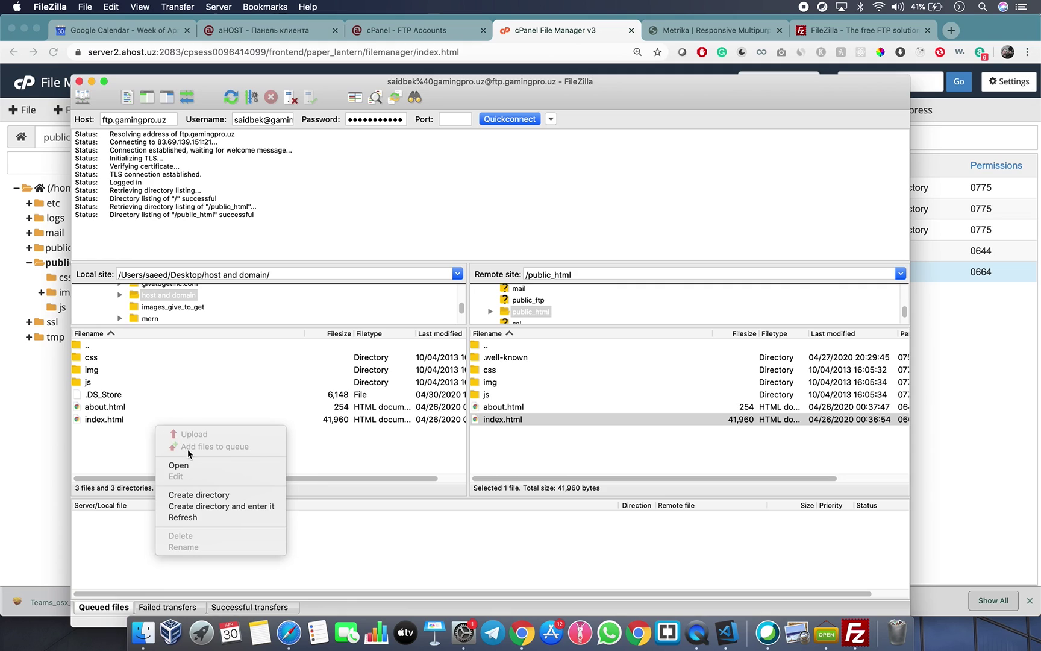
{"action": "left_click", "coordinate": [183, 519]}
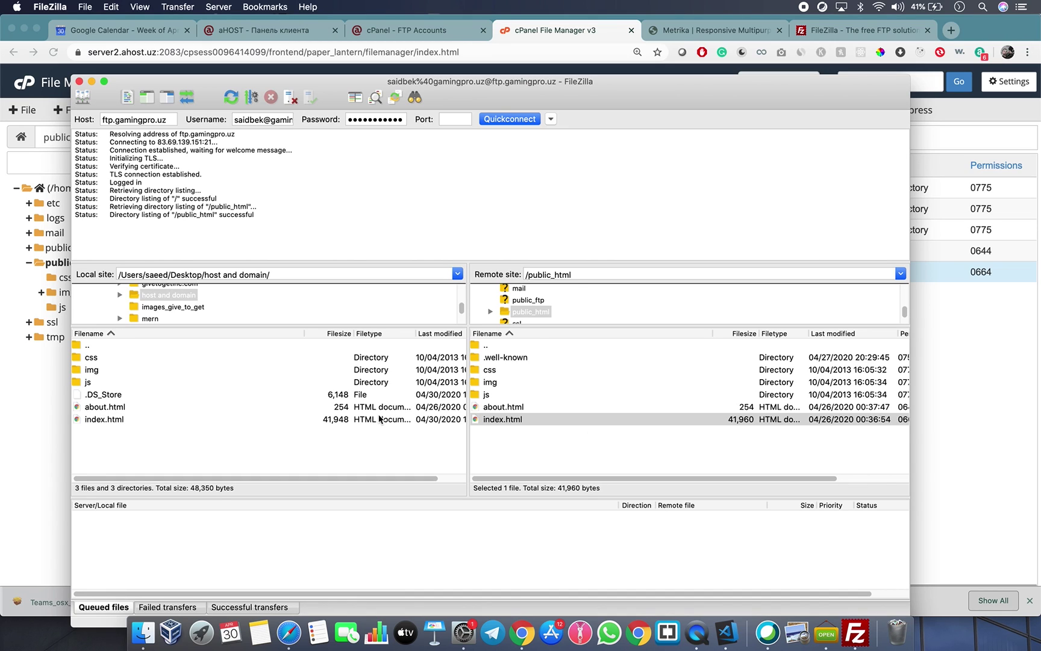
{"action": "left_click", "coordinate": [359, 421]}
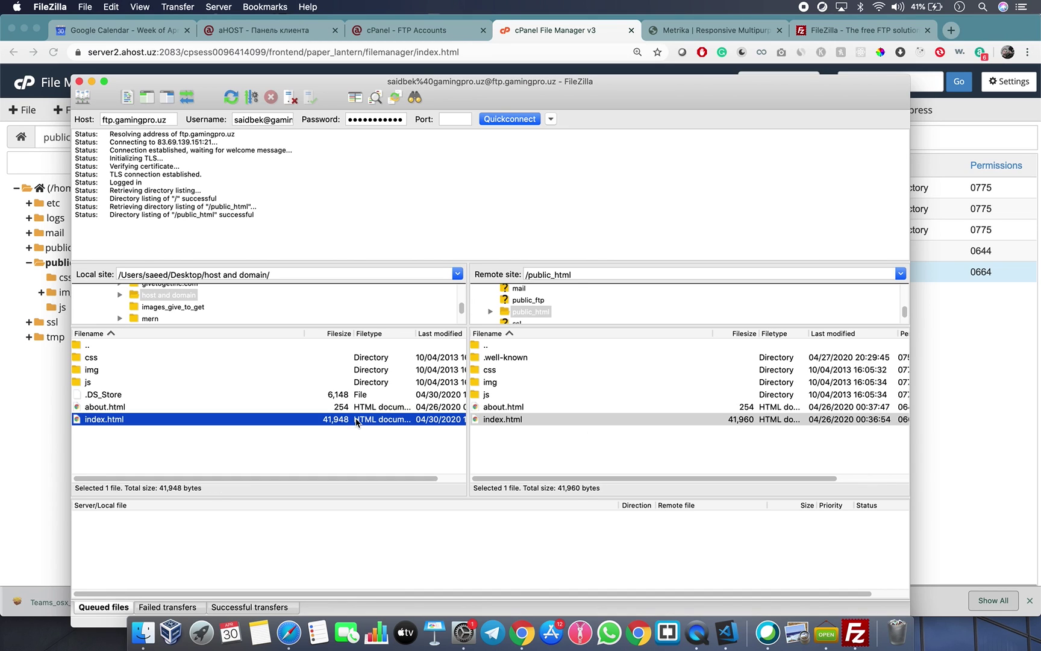
{"action": "right_click", "coordinate": [109, 419]}
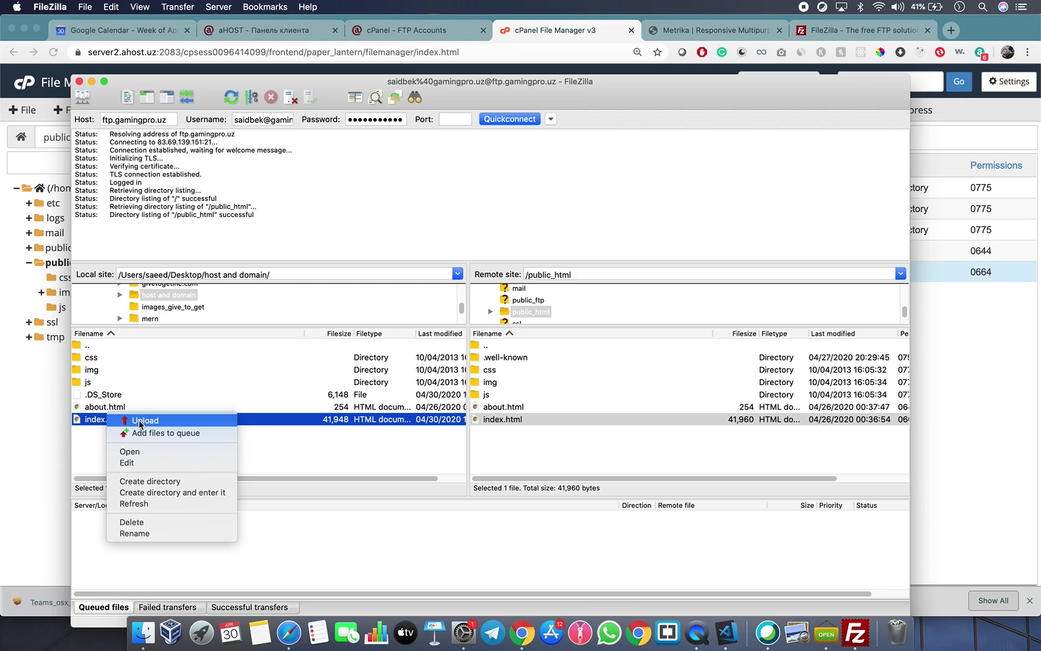
{"action": "left_click", "coordinate": [90, 455]}
{"action": "left_click", "coordinate": [160, 467]}
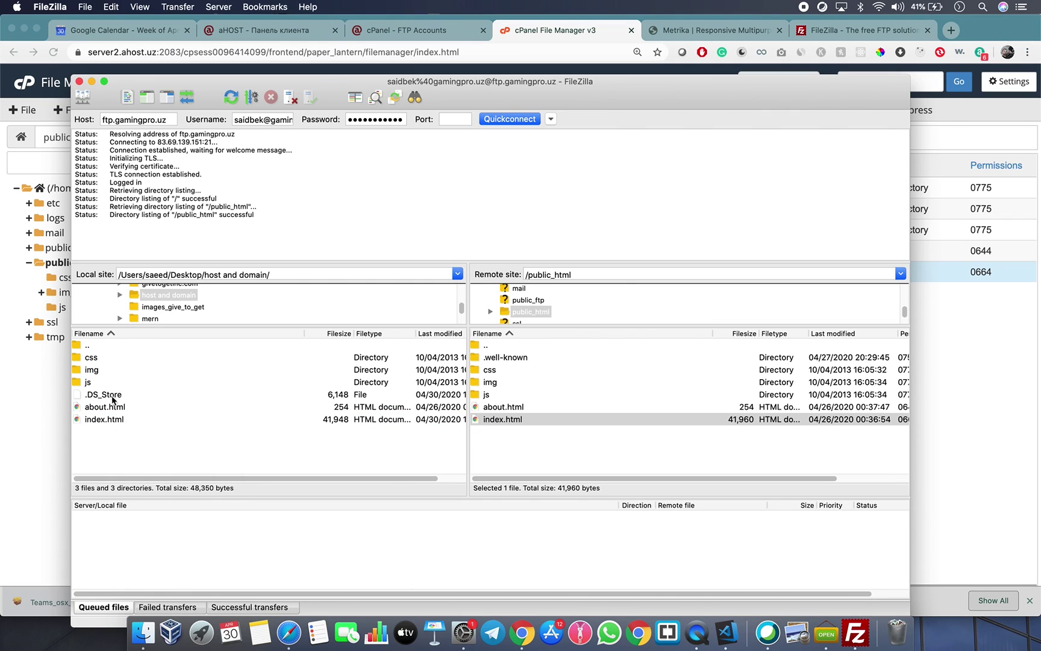
Open cPanel's File Upload page for public_html in a new tab, then return to FileZilla.
{"action": "right_click", "coordinate": [104, 382]}
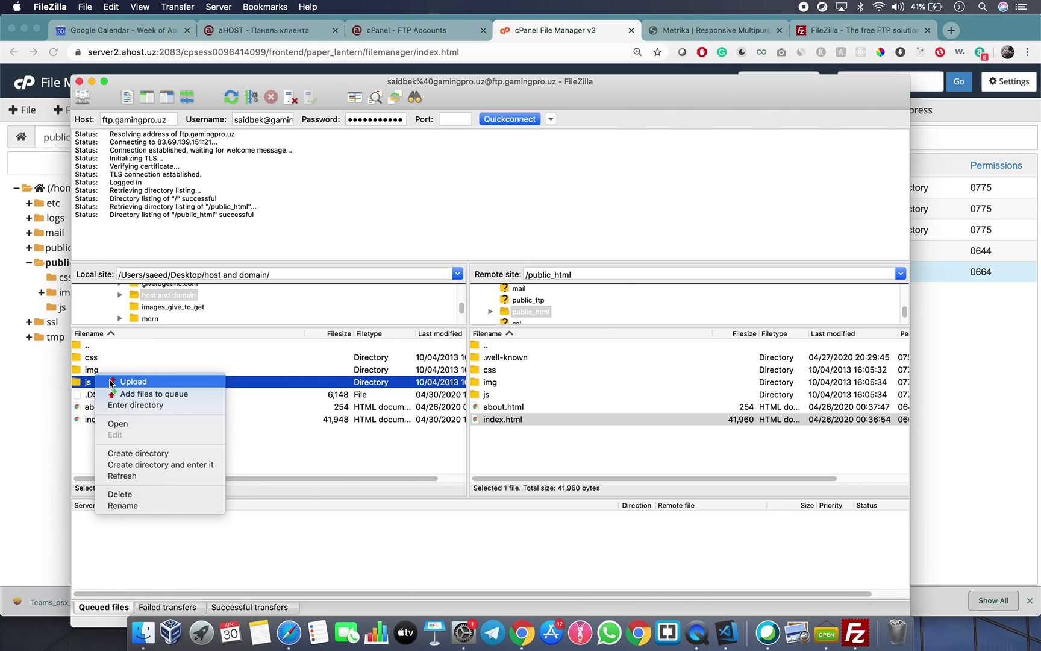
{"action": "left_click", "coordinate": [574, 37]}
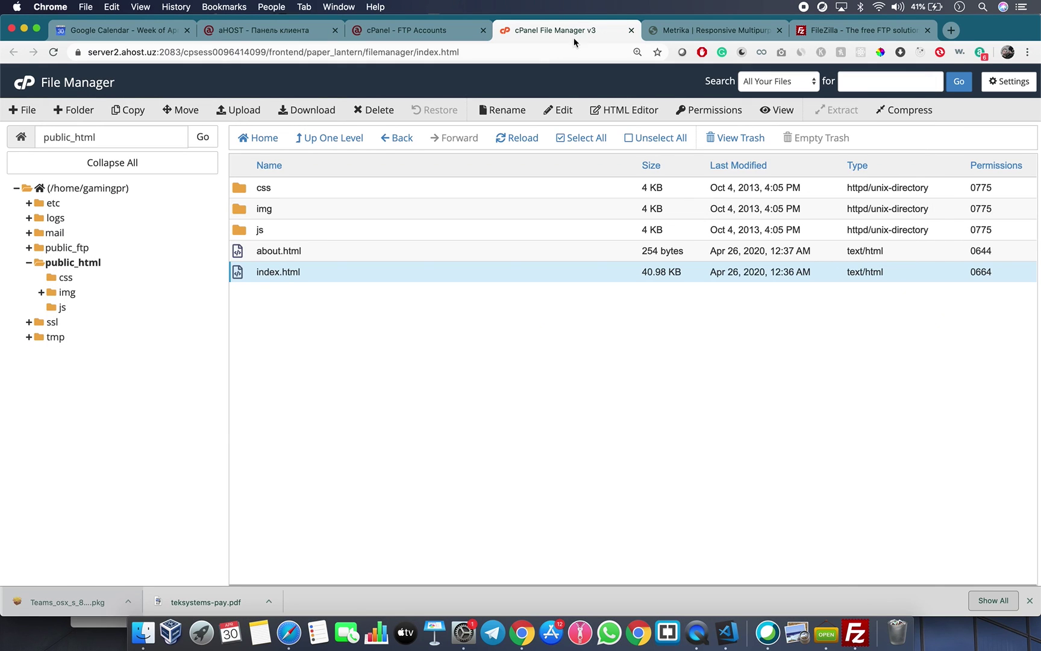
{"action": "left_click", "coordinate": [243, 109]}
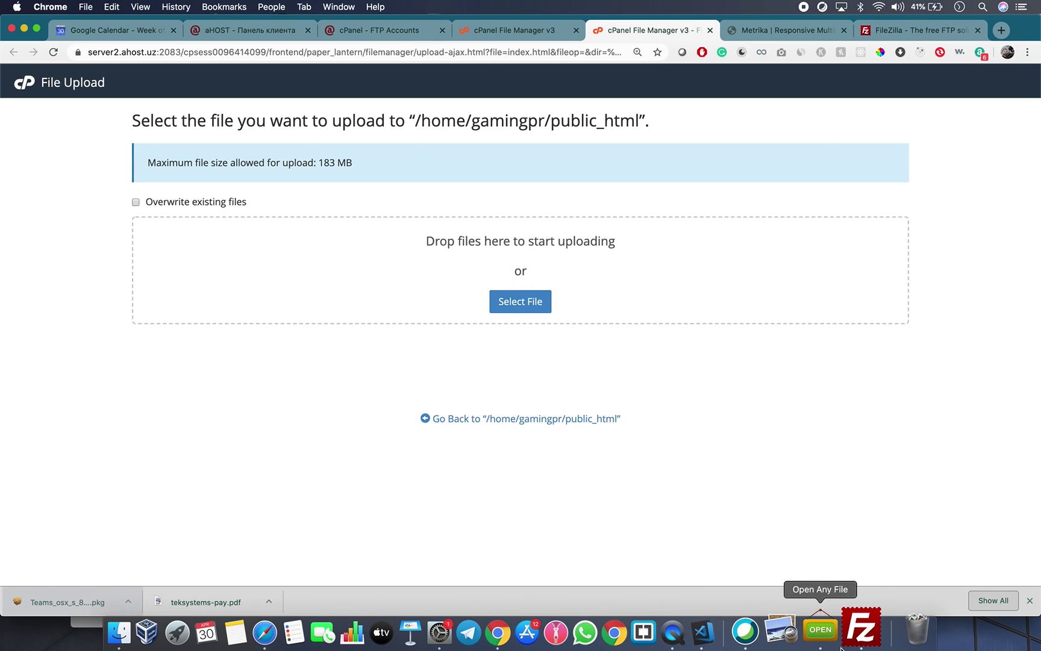
{"action": "left_click", "coordinate": [856, 633]}
Upload local index.html to /public_html, overwriting the server copy (now 41,948 bytes).
{"action": "left_click", "coordinate": [99, 371]}
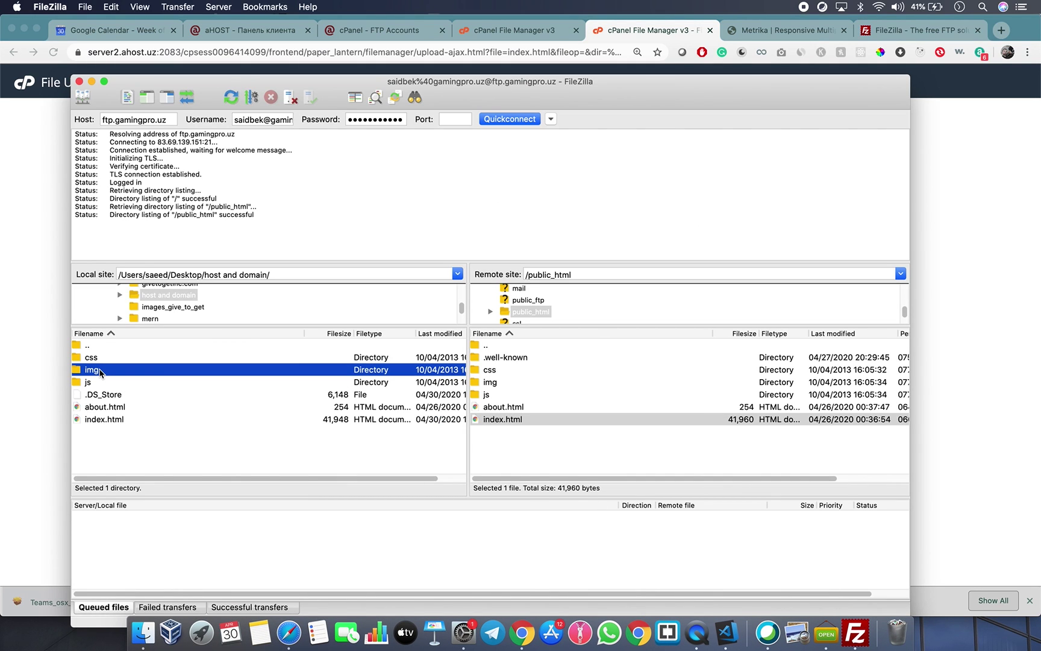
{"action": "left_click", "coordinate": [119, 455]}
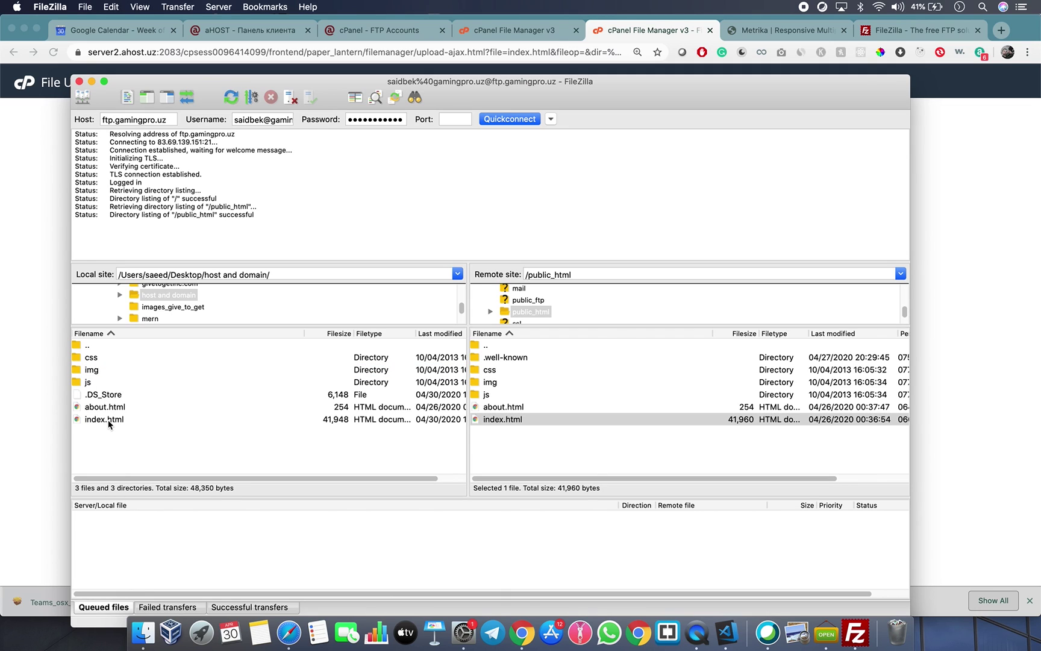
{"action": "left_click", "coordinate": [109, 422]}
{"action": "double_click", "coordinate": [109, 422]}
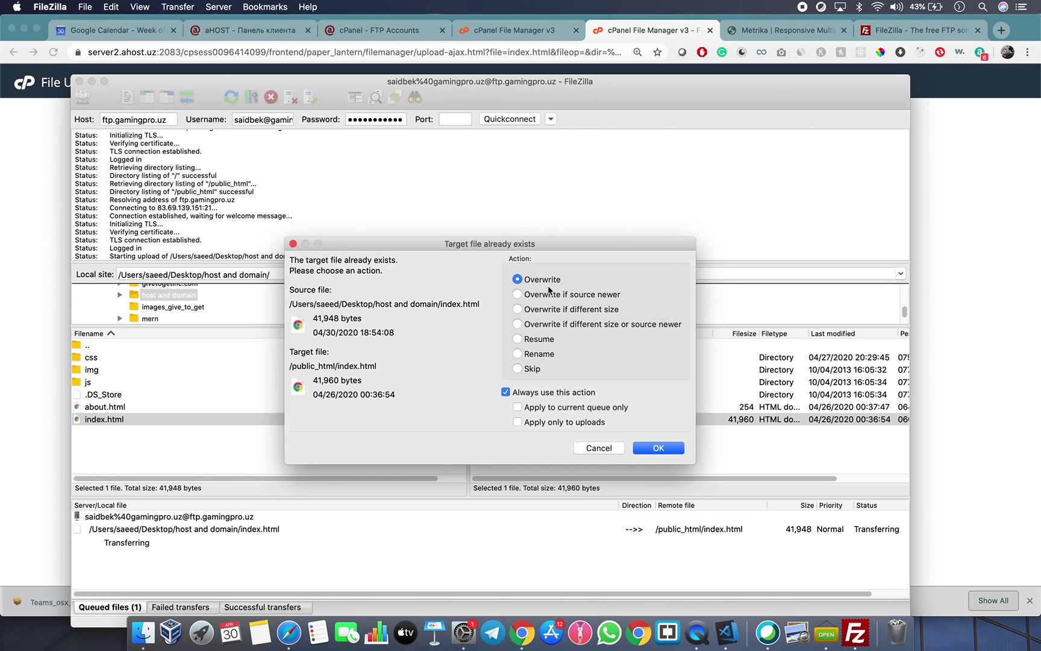
{"action": "left_click", "coordinate": [657, 448]}
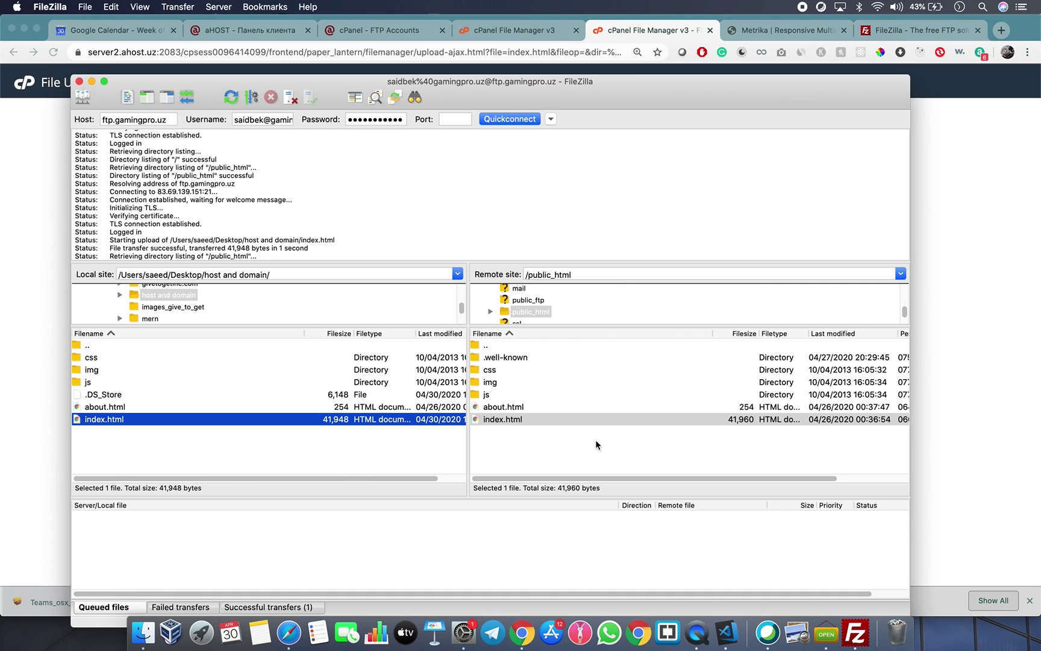
{"action": "left_click", "coordinate": [595, 439]}
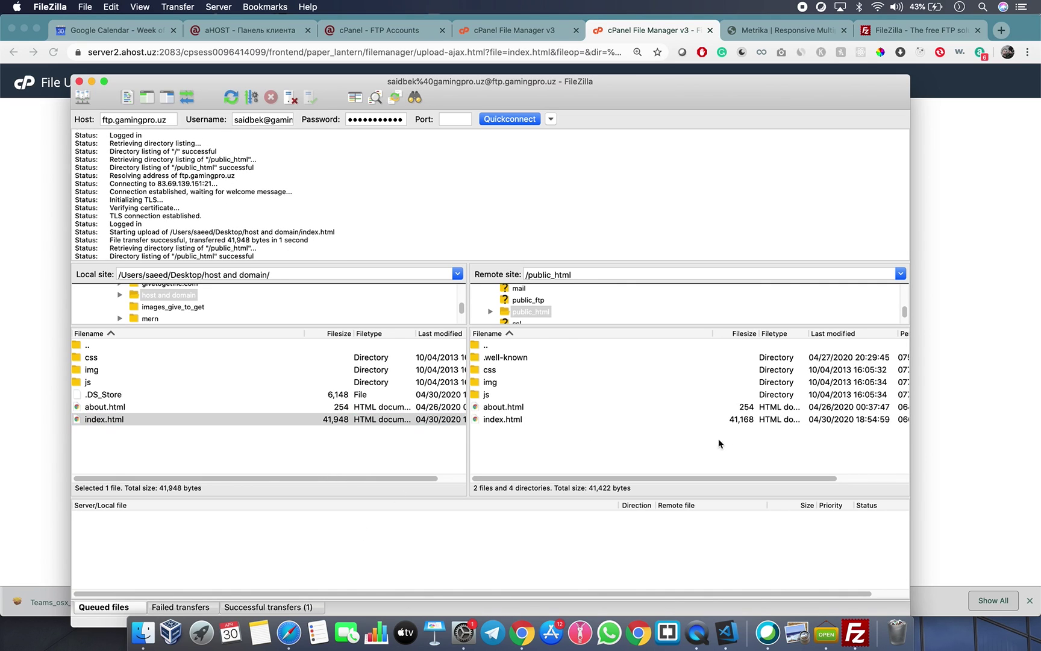
{"action": "left_click", "coordinate": [752, 421]}
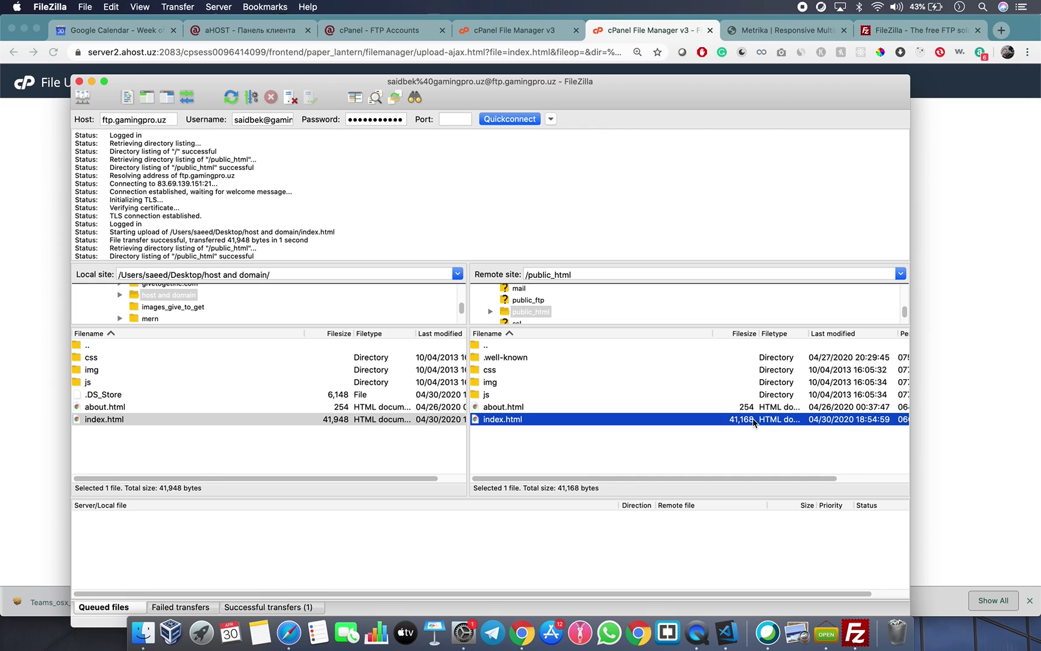
Reload gamingpro.uz to confirm the 'Ramadan Mubarak!' heading is live.
{"action": "left_click", "coordinate": [297, 464]}
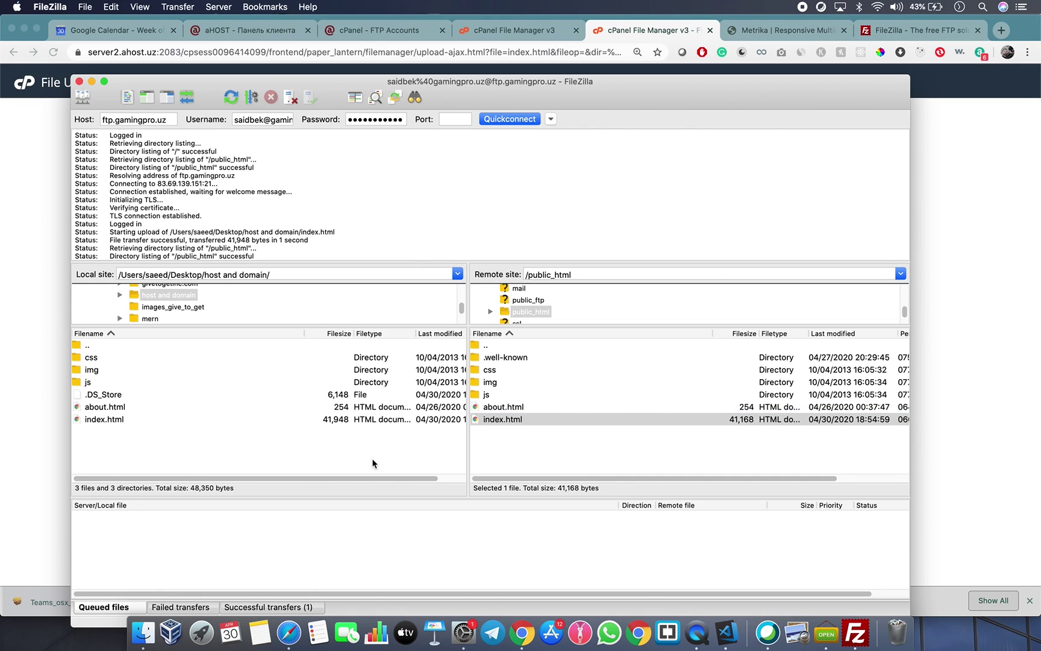
{"action": "left_click", "coordinate": [787, 31]}
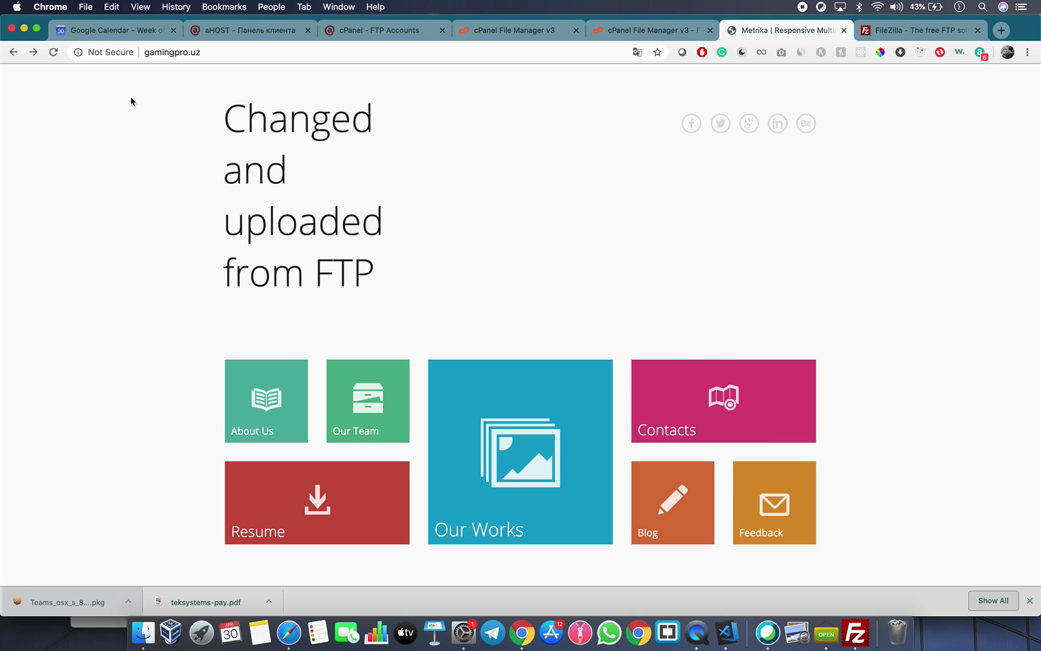
{"action": "left_click", "coordinate": [53, 53]}
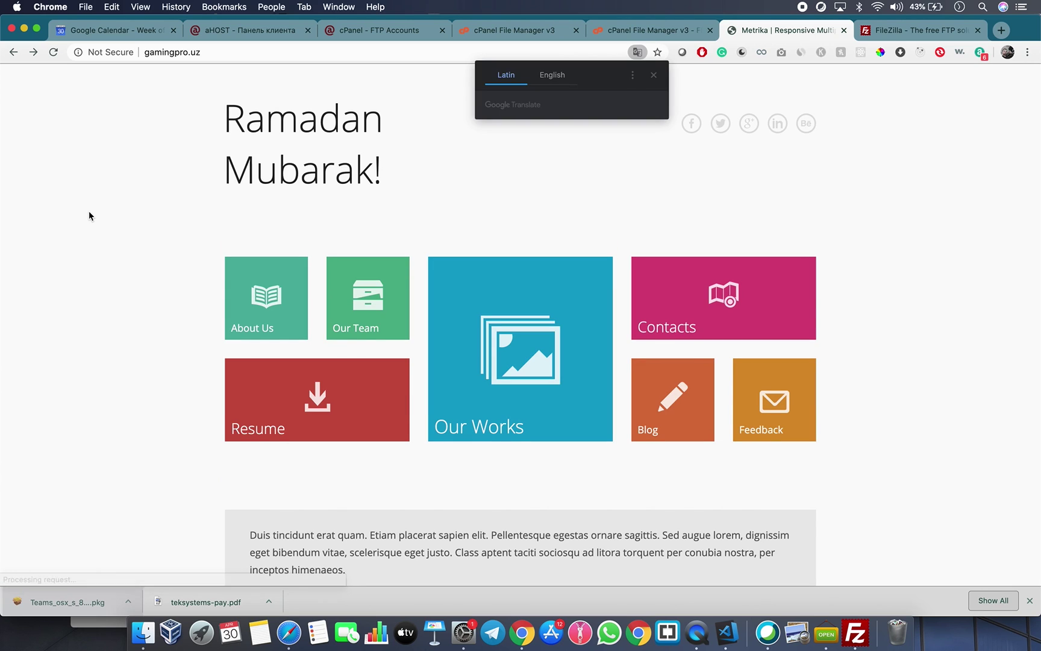
{"action": "left_click_drag", "start_coordinate": [227, 126], "coordinate": [421, 181]}
{"action": "left_click", "coordinate": [435, 191]}
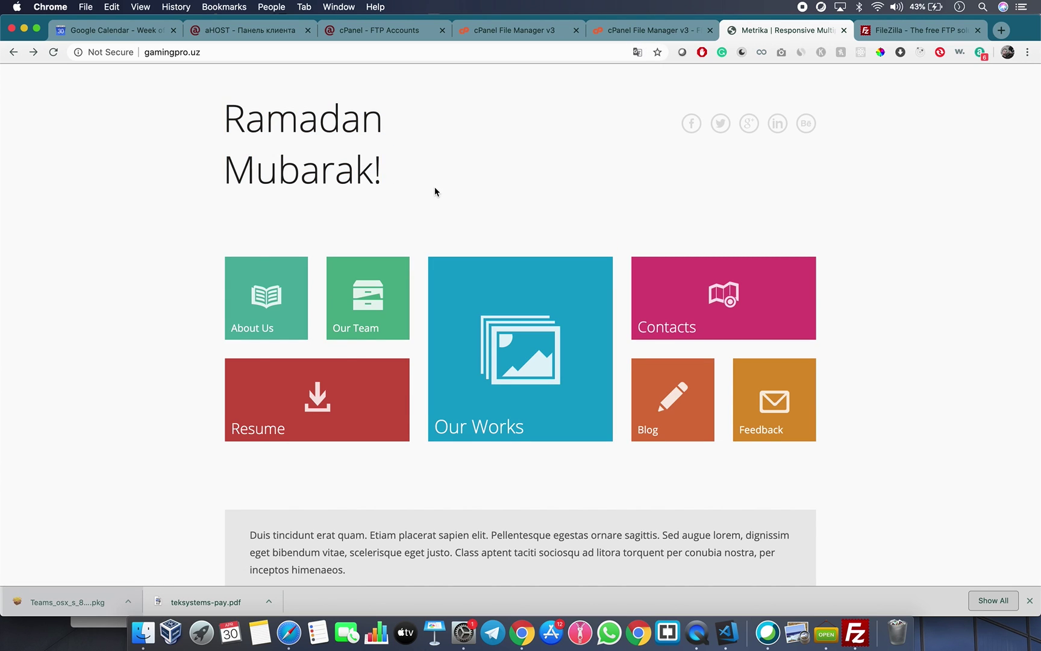
Check the 'Ramadan Mubarak!' heading in the VS Code source, then return to FileZilla.
{"action": "left_click", "coordinate": [727, 632]}
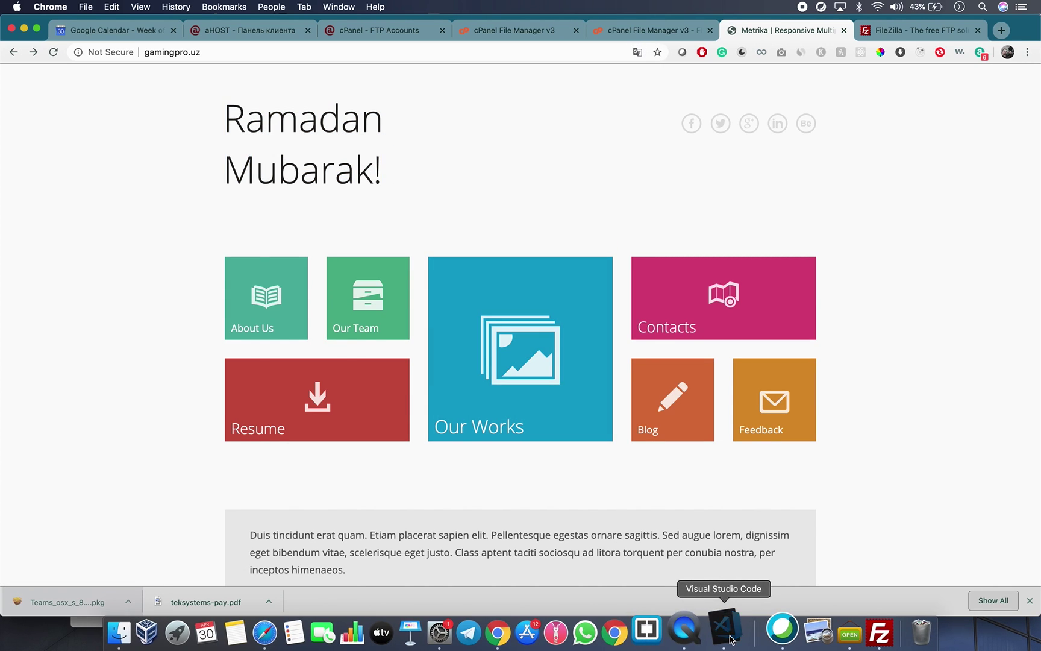
{"action": "left_click_drag", "start_coordinate": [453, 241], "coordinate": [359, 260]}
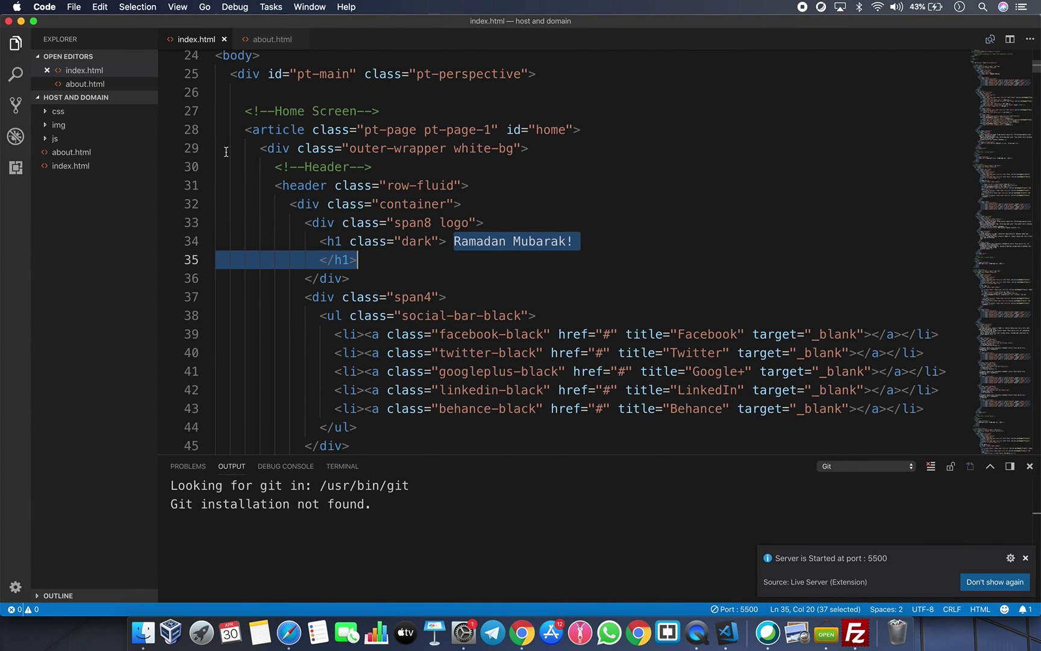
{"action": "left_click", "coordinate": [61, 126]}
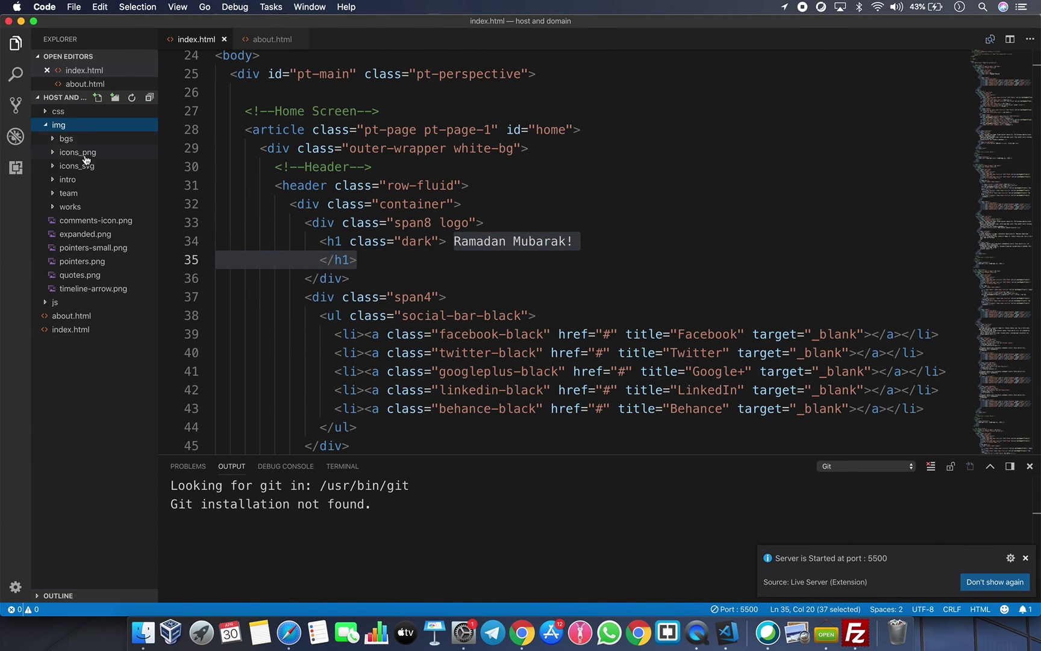
{"action": "left_click", "coordinate": [78, 126]}
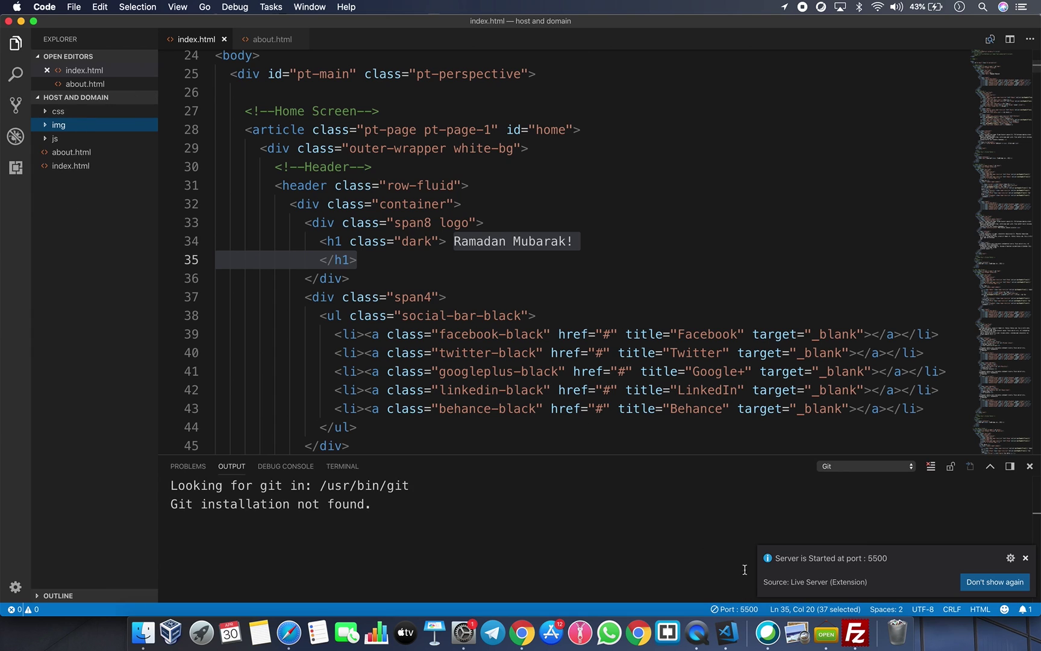
{"action": "left_click", "coordinate": [856, 632]}
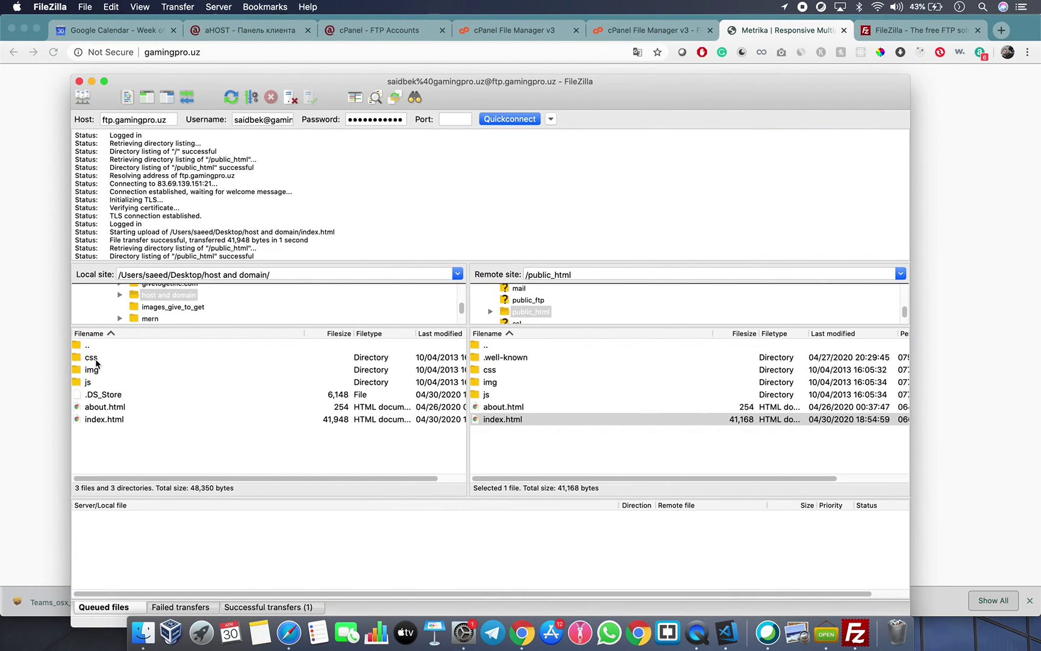
Upload the local css folder's five stylesheets into /public_html/css, then go to cPanel's upload tab.
{"action": "left_click", "coordinate": [96, 360]}
{"action": "double_click", "coordinate": [91, 359]}
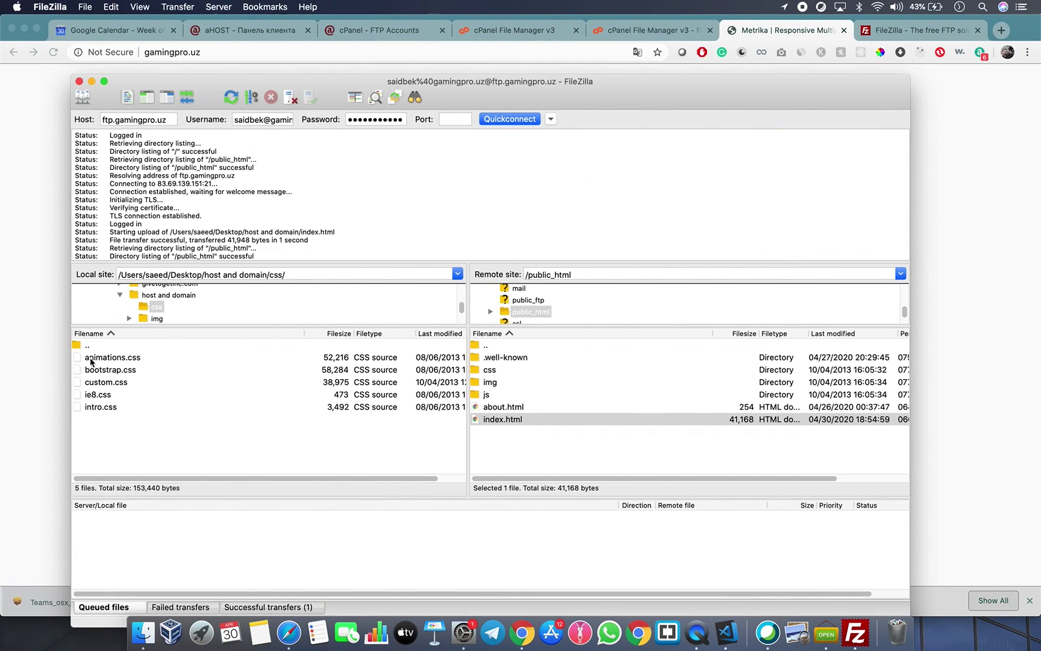
{"action": "double_click", "coordinate": [98, 346]}
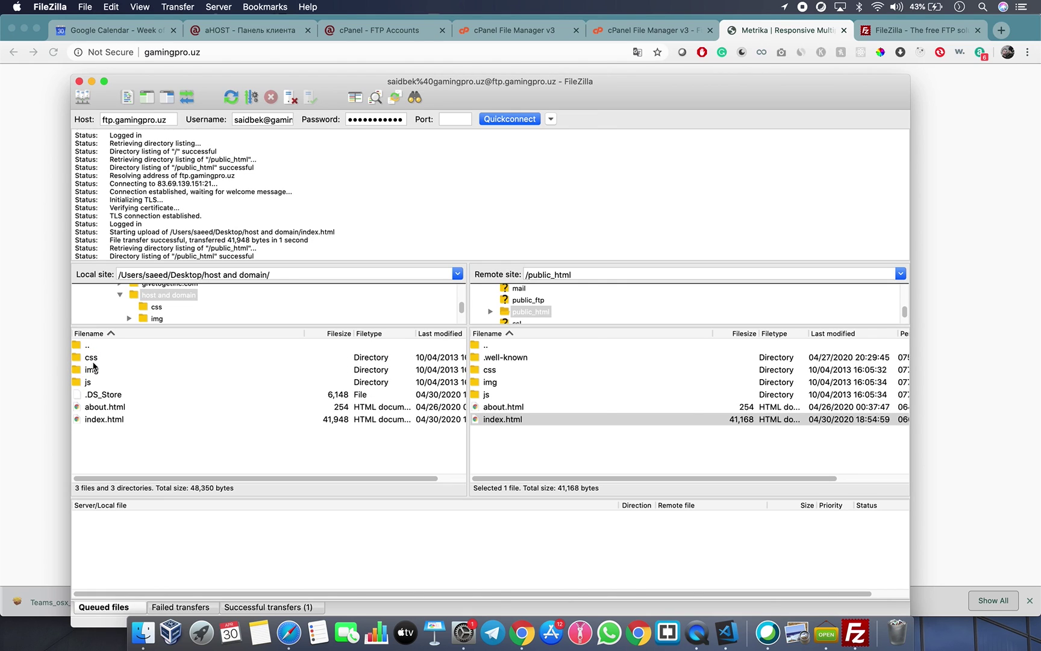
{"action": "left_click", "coordinate": [94, 360]}
{"action": "right_click", "coordinate": [93, 361]}
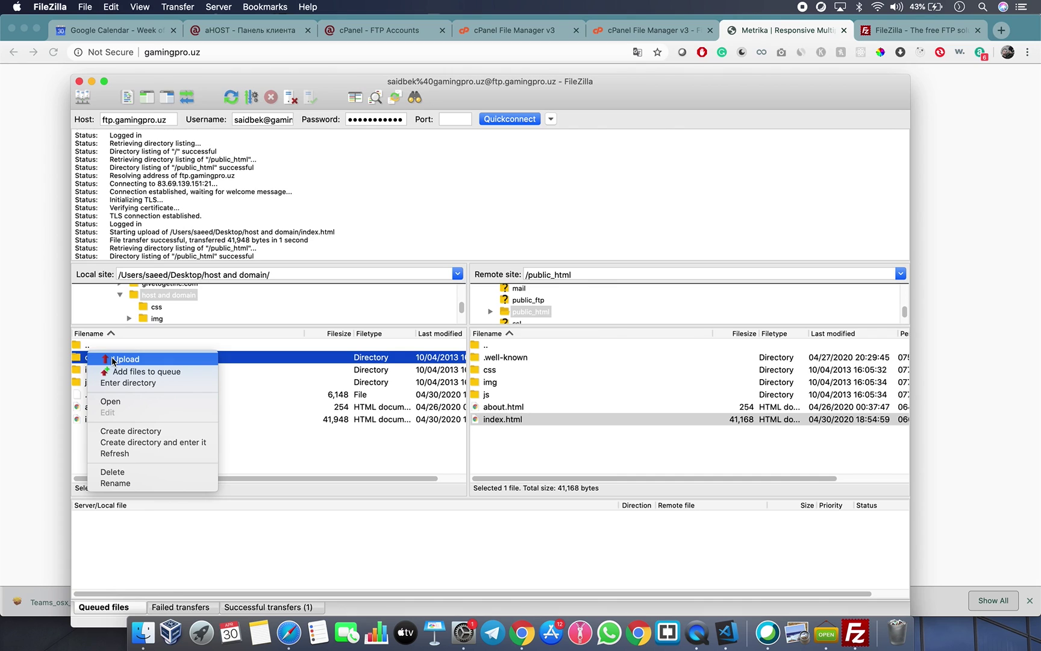
{"action": "left_click", "coordinate": [114, 360]}
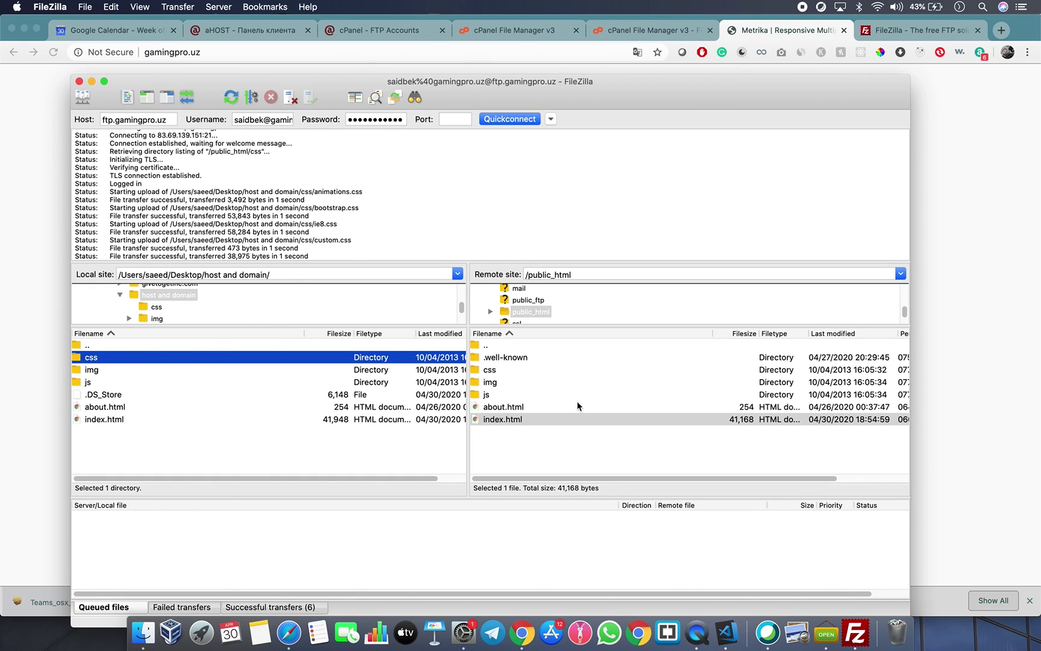
{"action": "left_click", "coordinate": [542, 463]}
{"action": "left_click", "coordinate": [413, 449]}
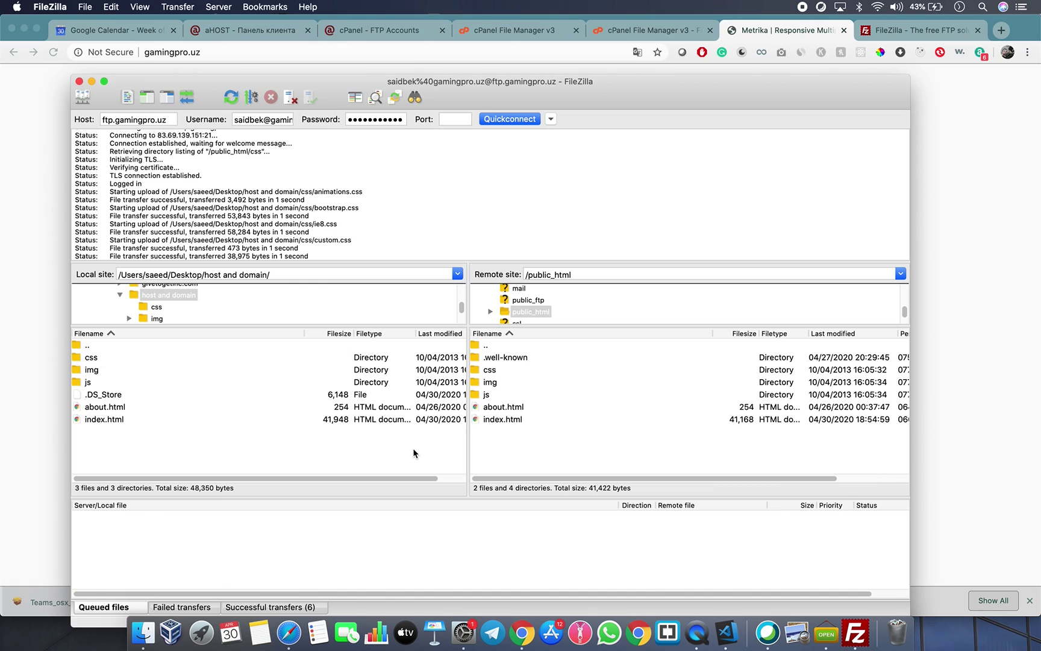
{"action": "left_click", "coordinate": [615, 30]}
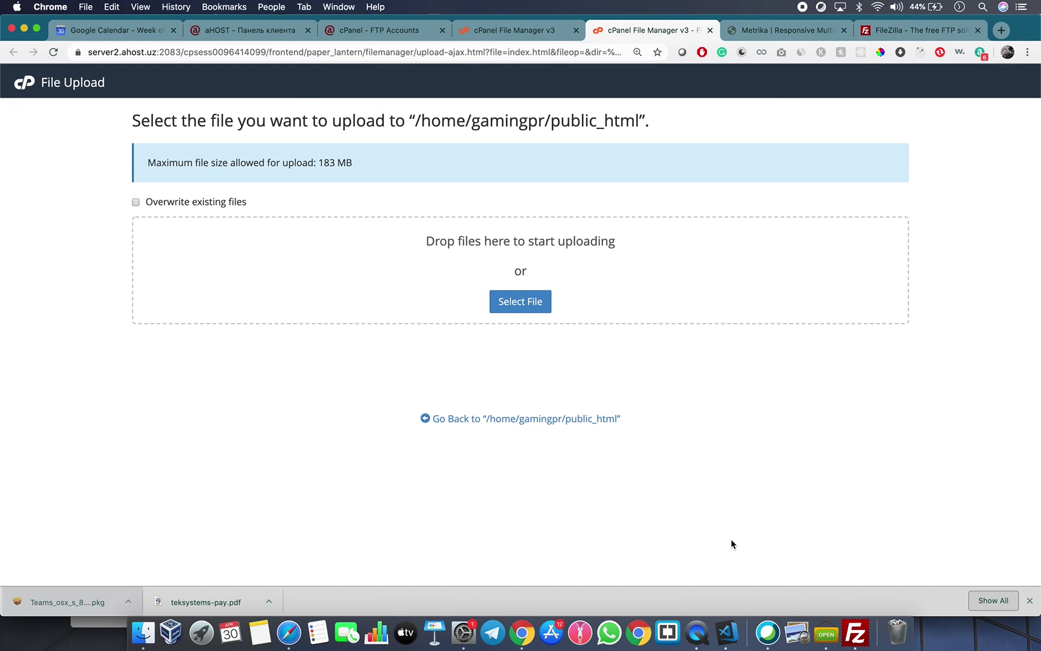
Bring up FileZilla's Site Manager with Super+S and reposition its window.
{"action": "left_click", "coordinate": [855, 633]}
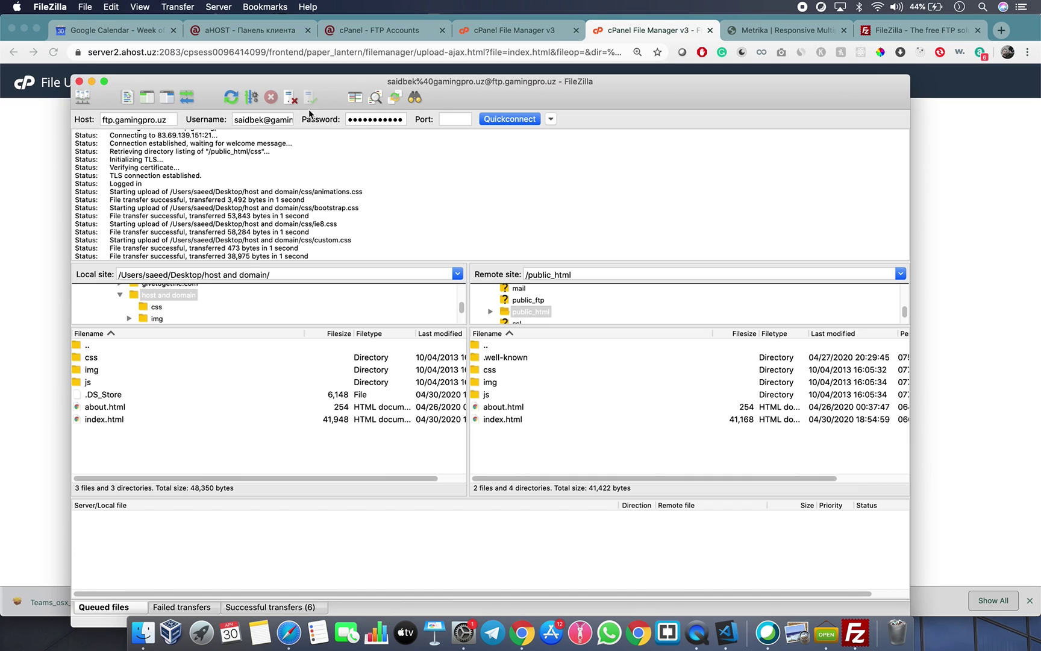
{"action": "left_click", "coordinate": [82, 7]}
{"action": "mouse_move", "coordinate": [111, 6]}
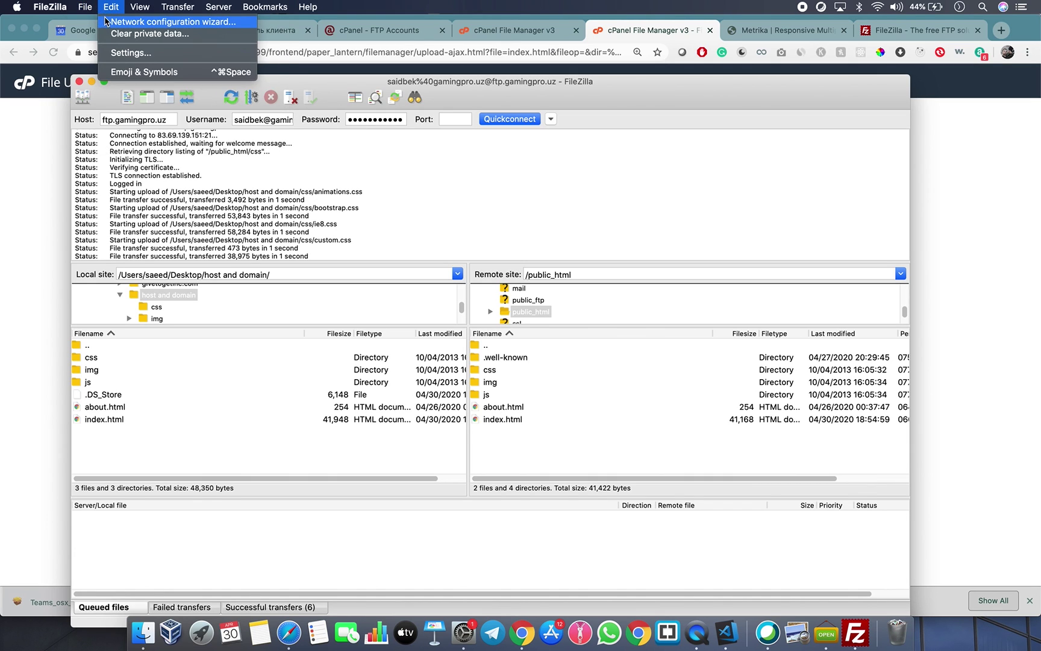
{"action": "left_click", "coordinate": [223, 188]}
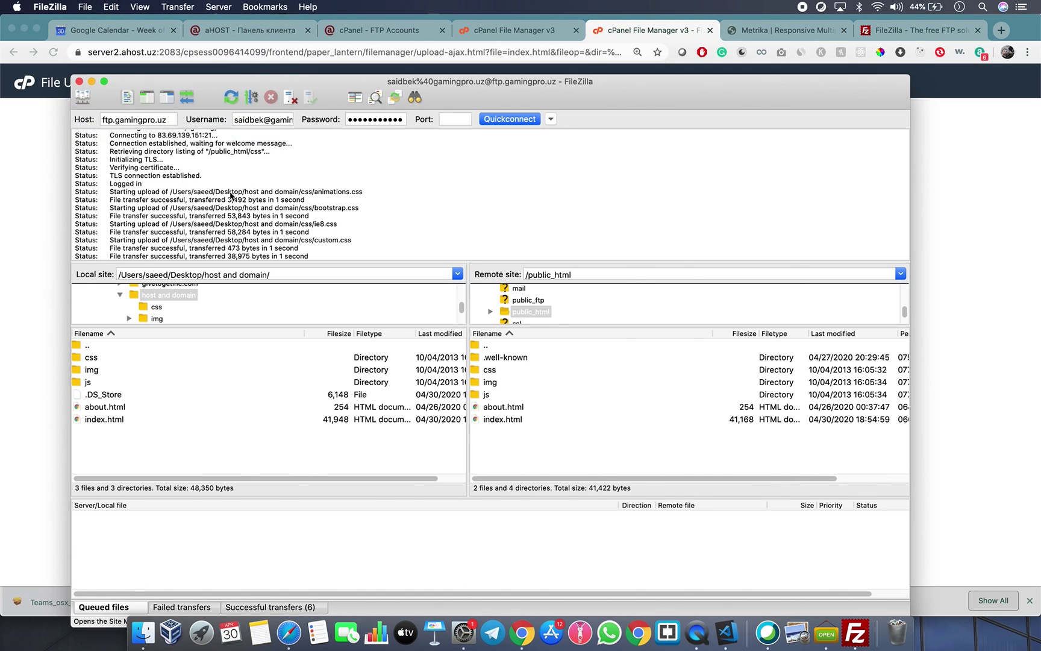
{"action": "key", "text": "super+s"}
{"action": "left_click_drag", "start_coordinate": [324, 200], "coordinate": [366, 178]}
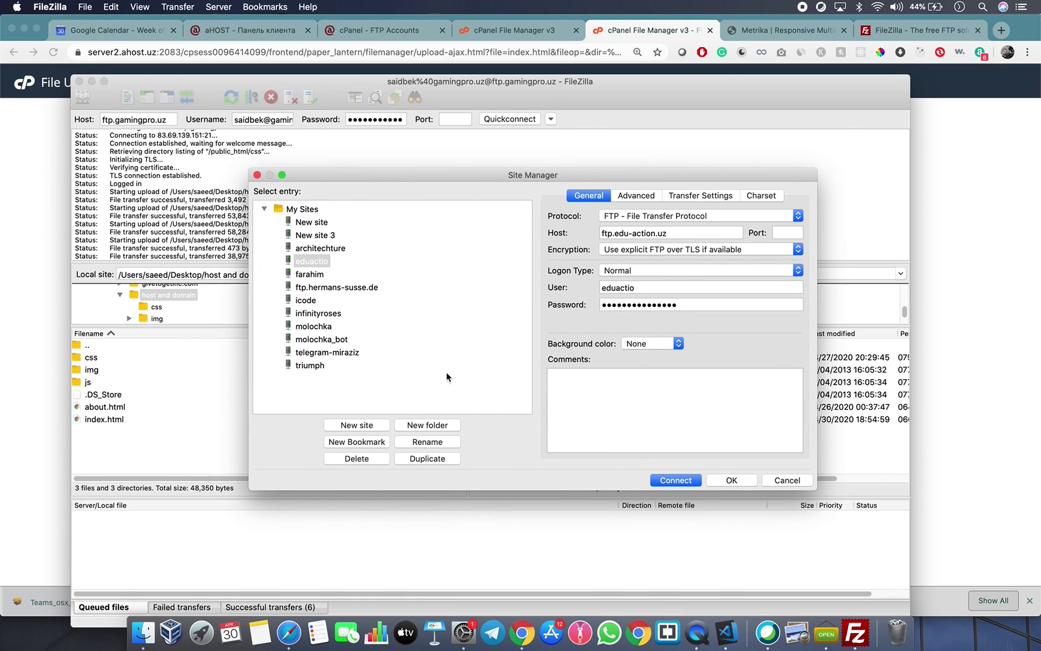
Add a new site with Normal logon, discard it without connecting, and close FileZilla.
{"action": "left_click", "coordinate": [367, 425]}
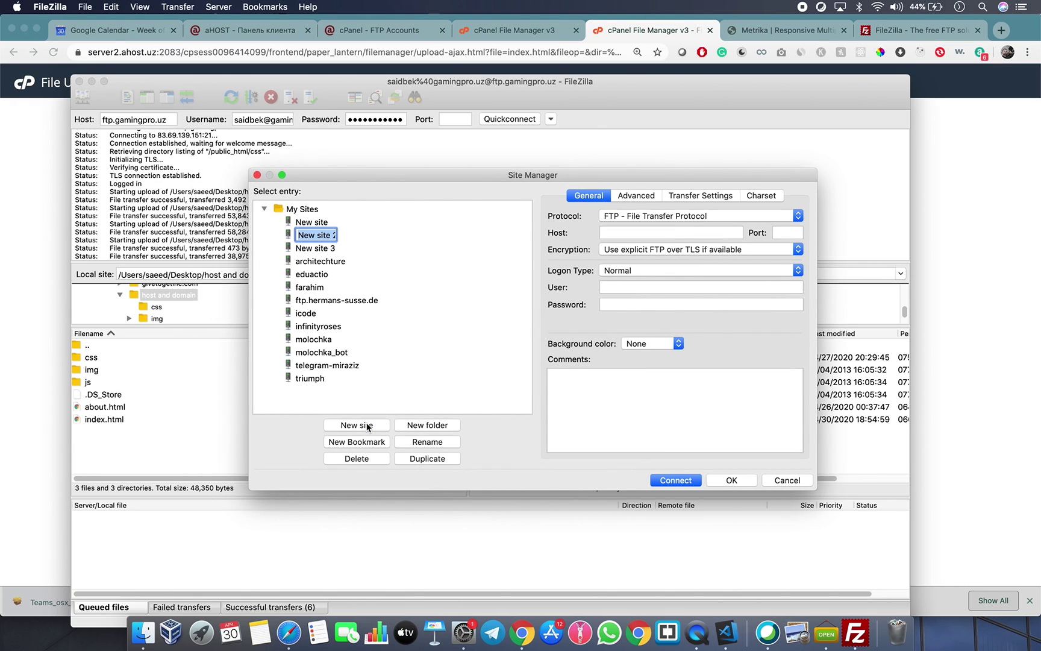
{"action": "left_click", "coordinate": [657, 232]}
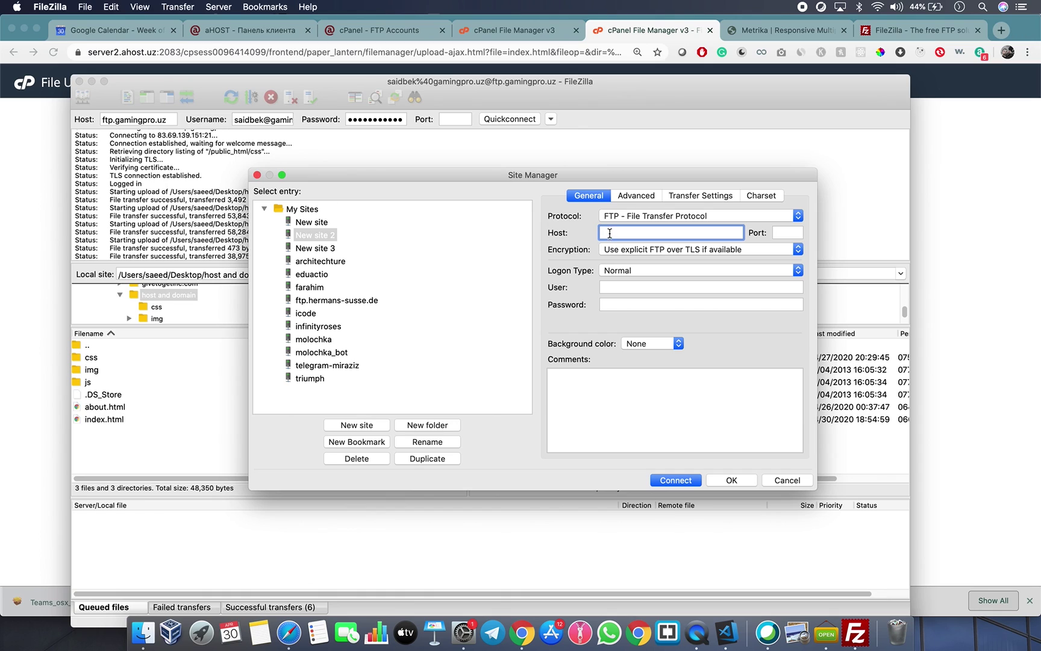
{"action": "left_click", "coordinate": [620, 271]}
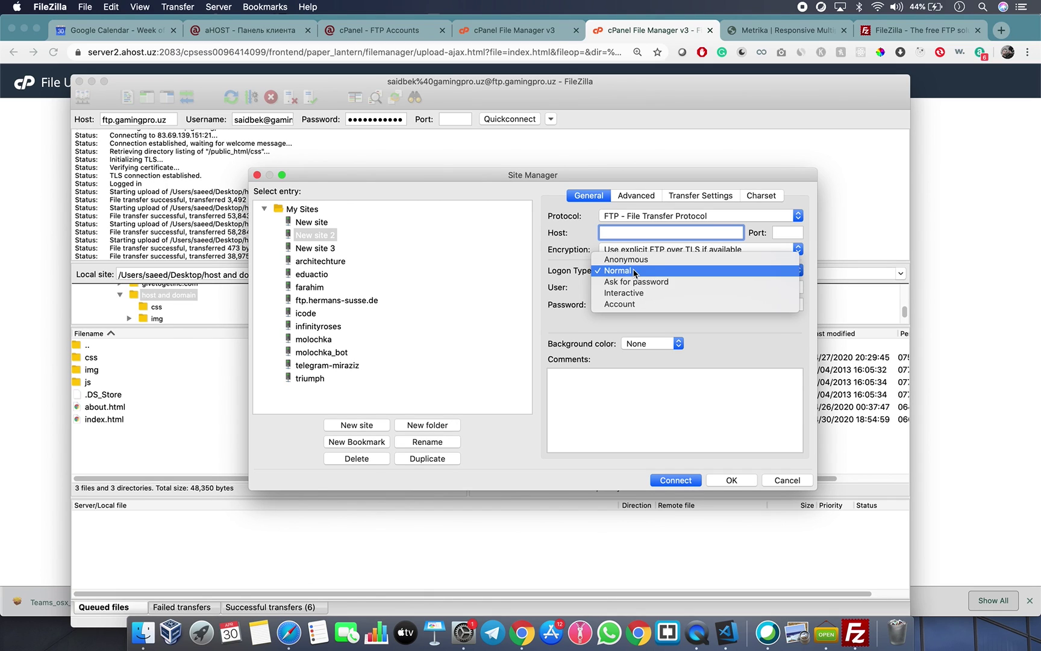
{"action": "left_click", "coordinate": [588, 327]}
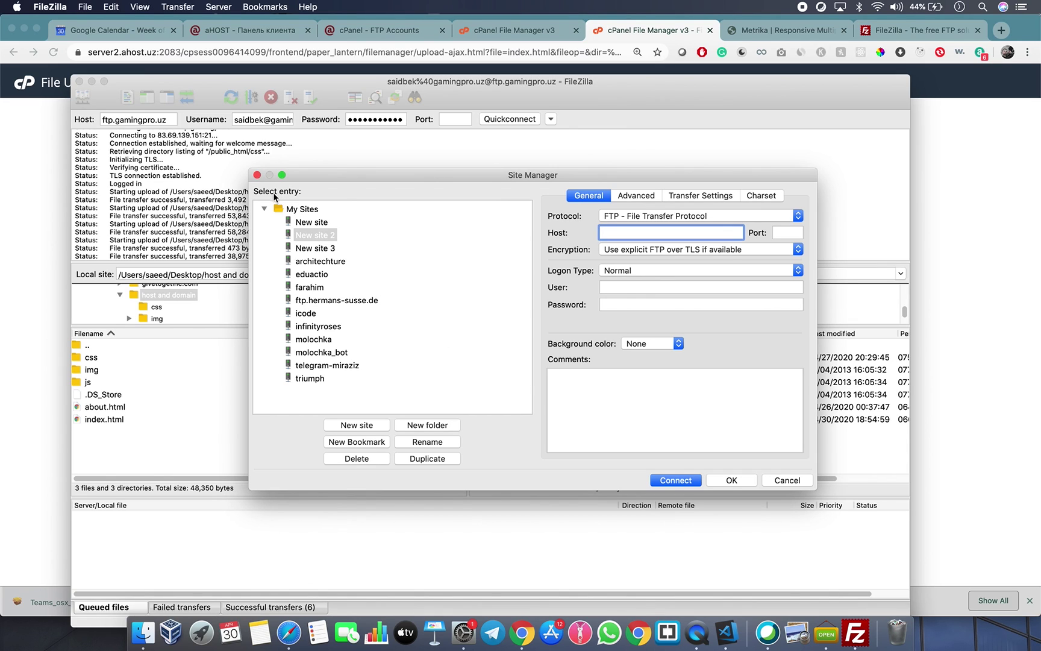
{"action": "left_click", "coordinate": [256, 175]}
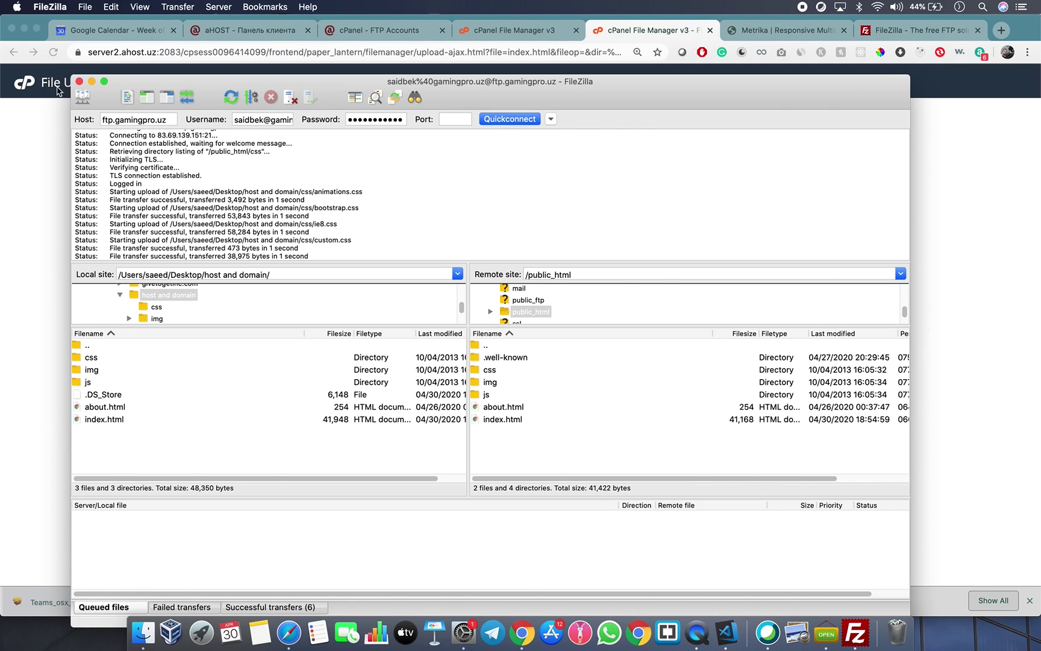
{"action": "left_click", "coordinate": [80, 83]}
{"action": "left_click", "coordinate": [270, 32]}
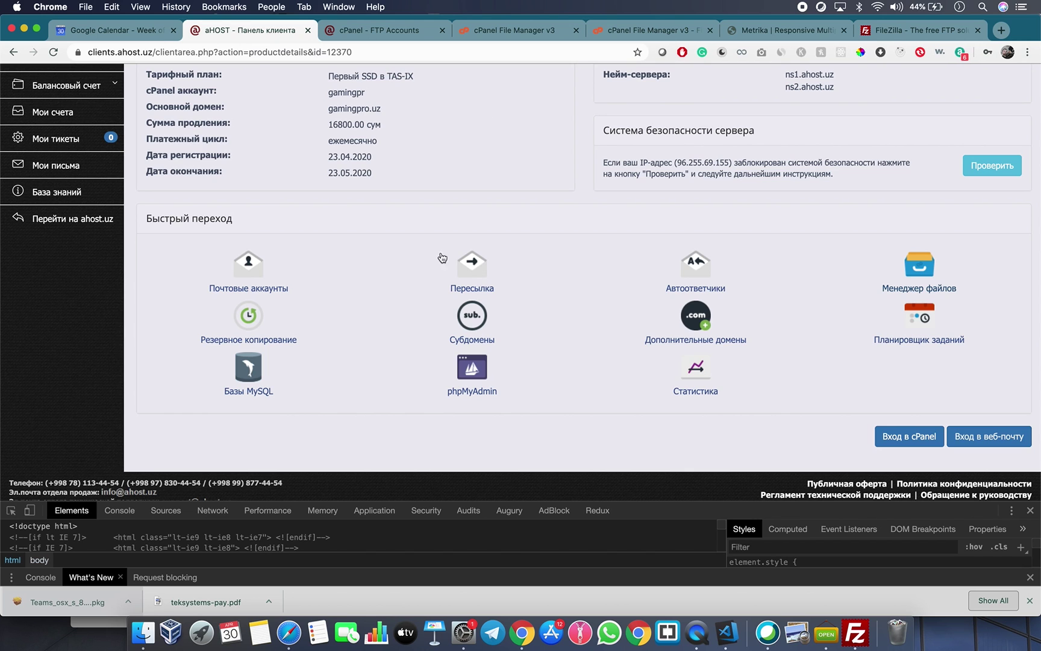
{"action": "scroll", "coordinate": [353, 269], "scroll_direction": "up", "scroll_amount": 5}
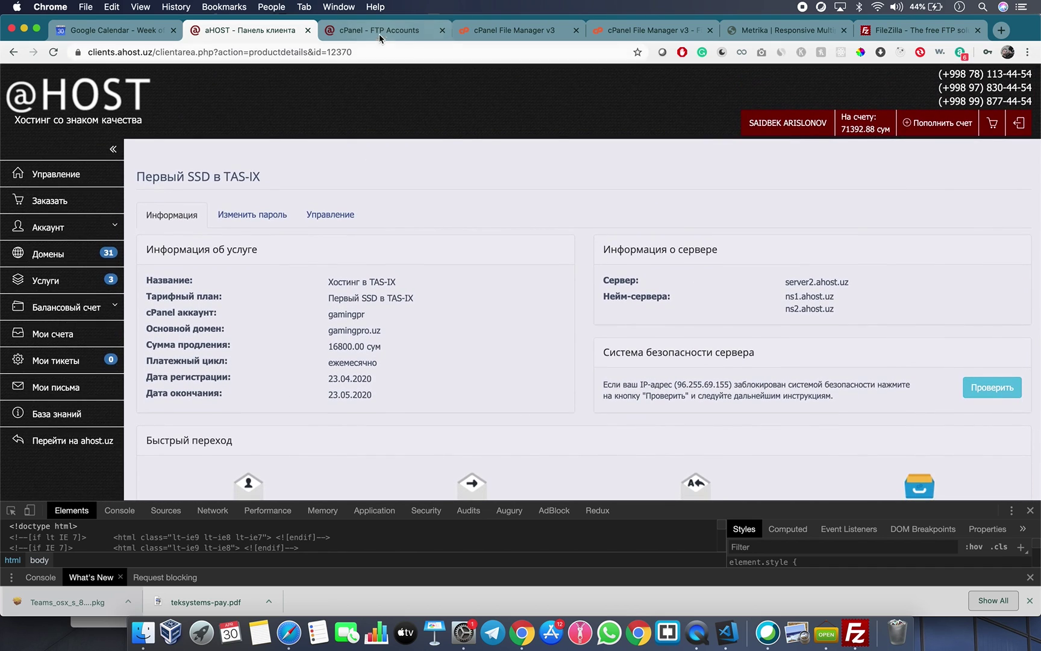
{"action": "left_click", "coordinate": [379, 32]}
{"action": "left_click", "coordinate": [34, 84]}
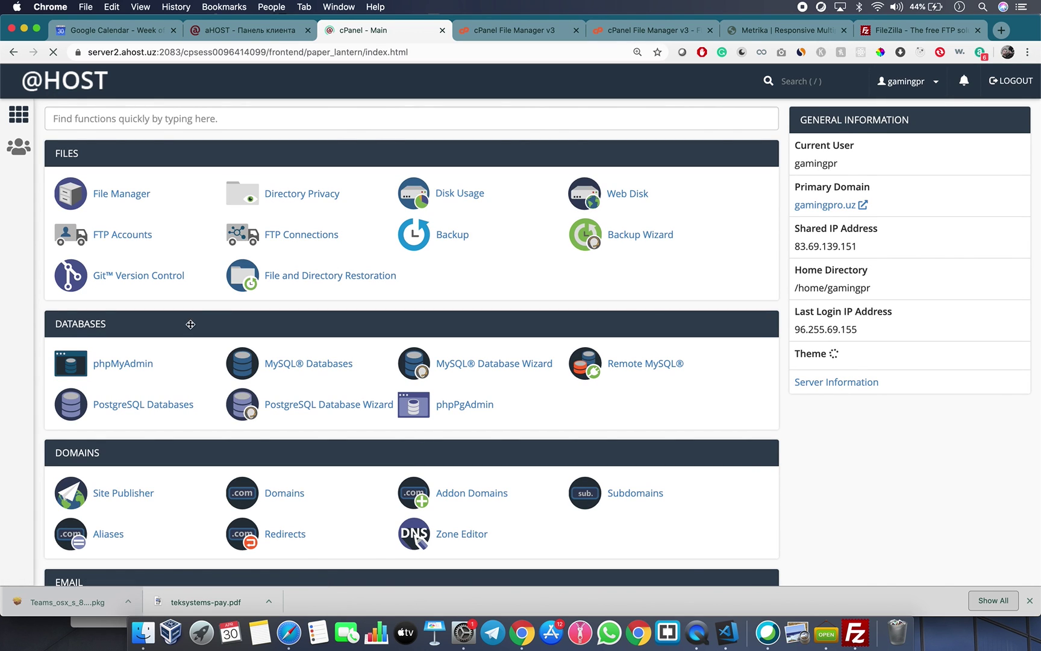
{"action": "scroll", "coordinate": [119, 464], "scroll_direction": "down", "scroll_amount": 3}
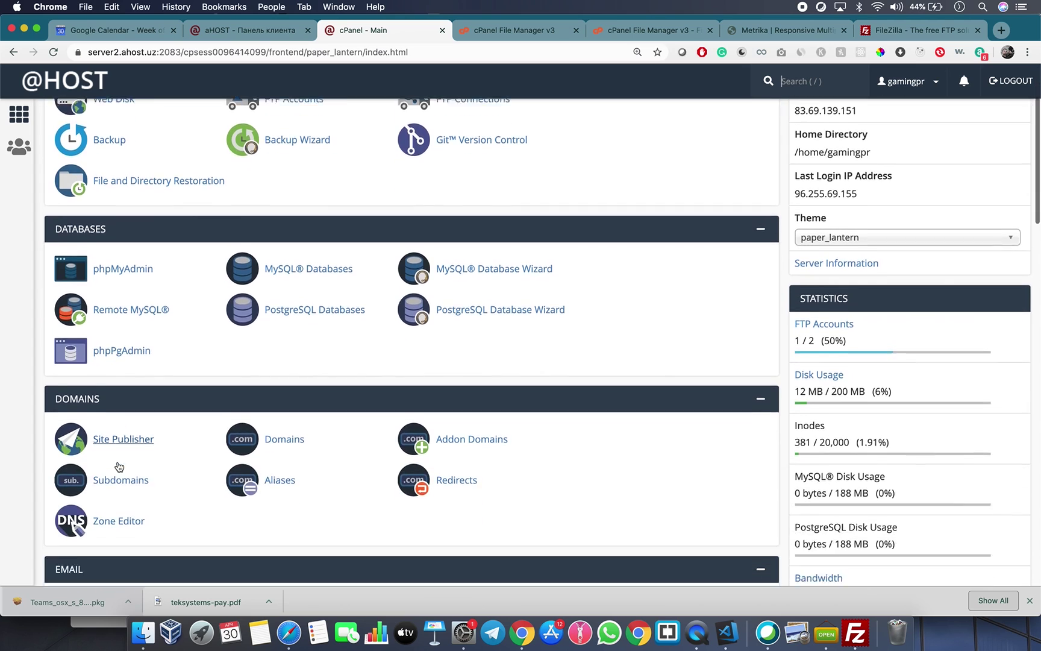
{"action": "scroll", "coordinate": [119, 466], "scroll_direction": "down", "scroll_amount": 4}
{"action": "left_click", "coordinate": [125, 464]}
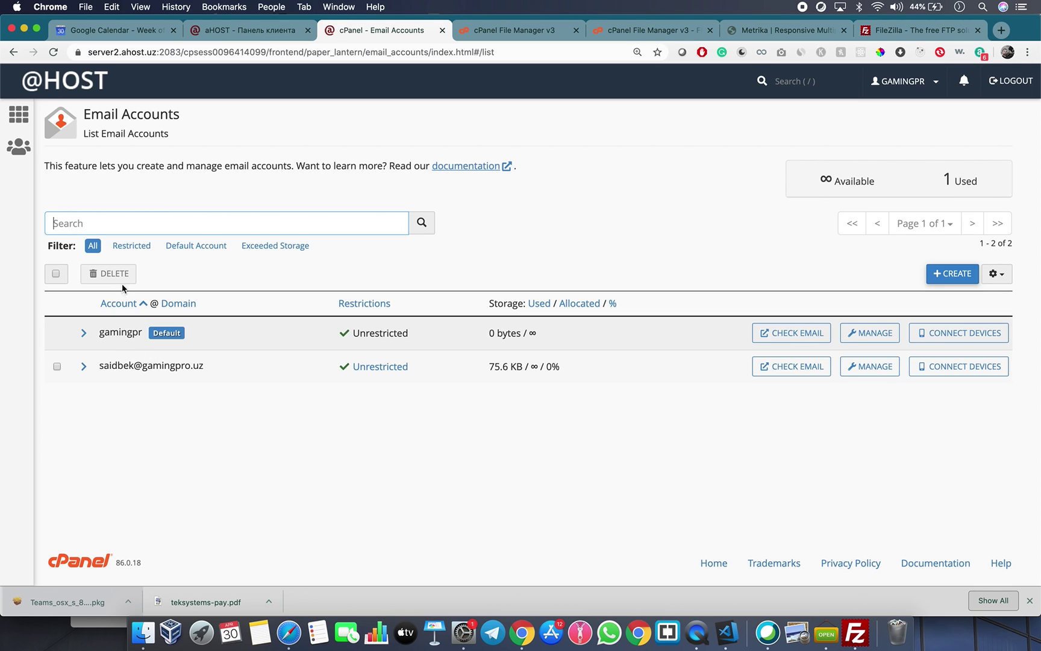
Create mailbox 'info' using Chrome's suggested strong password and Unlimited storage.
{"action": "left_click", "coordinate": [952, 275]}
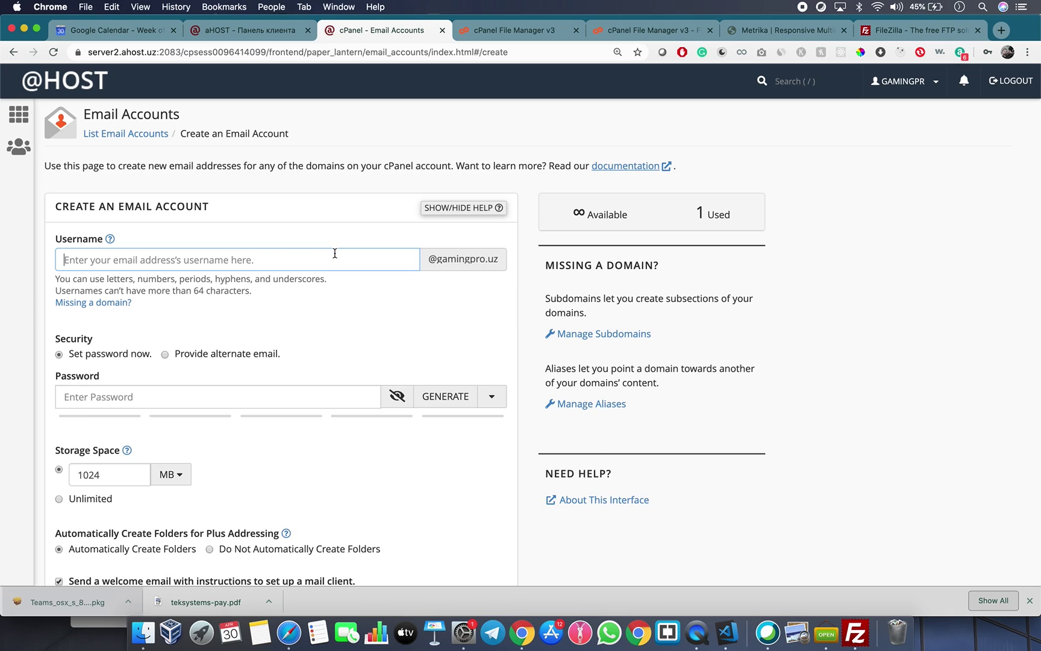
{"action": "type", "text": "info"}
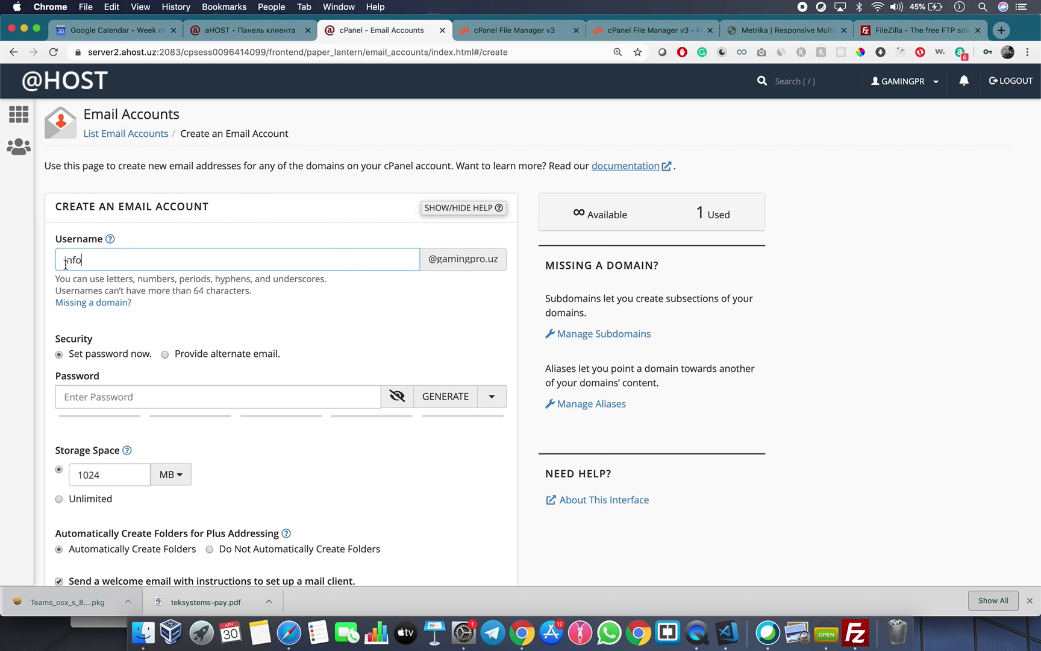
{"action": "left_click", "coordinate": [95, 397]}
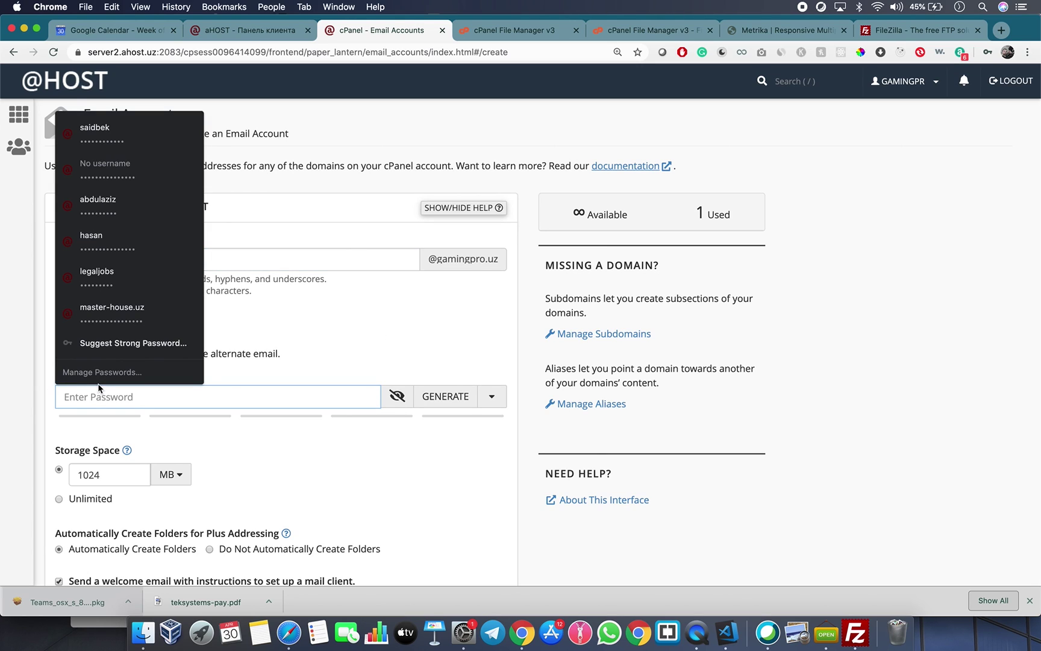
{"action": "left_click", "coordinate": [107, 354]}
{"action": "left_click", "coordinate": [124, 422]}
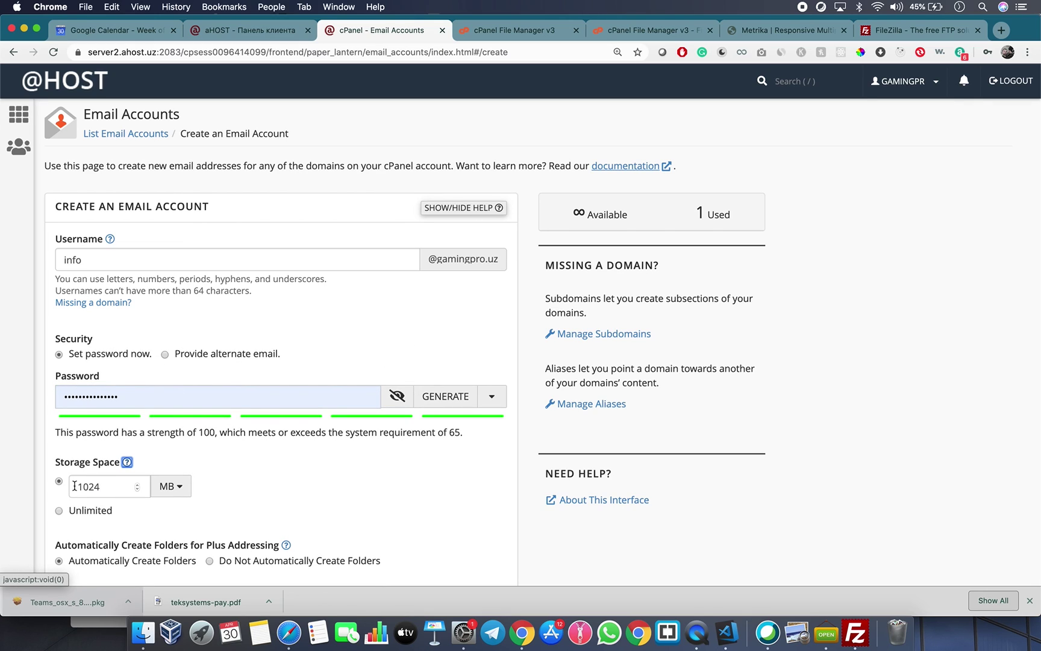
{"action": "left_click", "coordinate": [58, 511]}
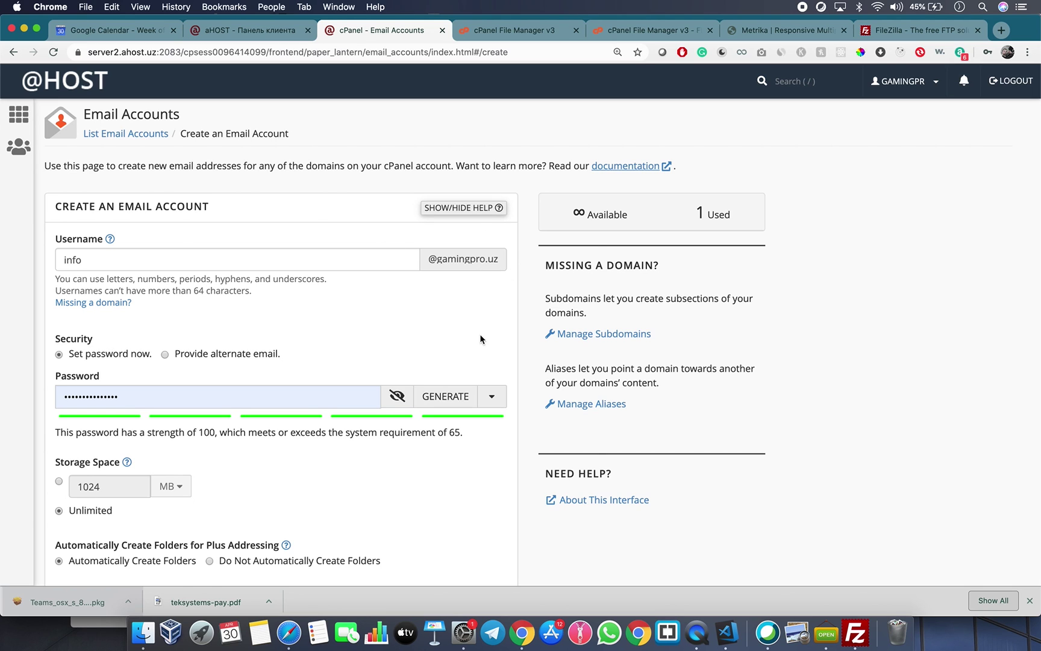
{"action": "scroll", "coordinate": [480, 334], "scroll_direction": "down", "scroll_amount": 5}
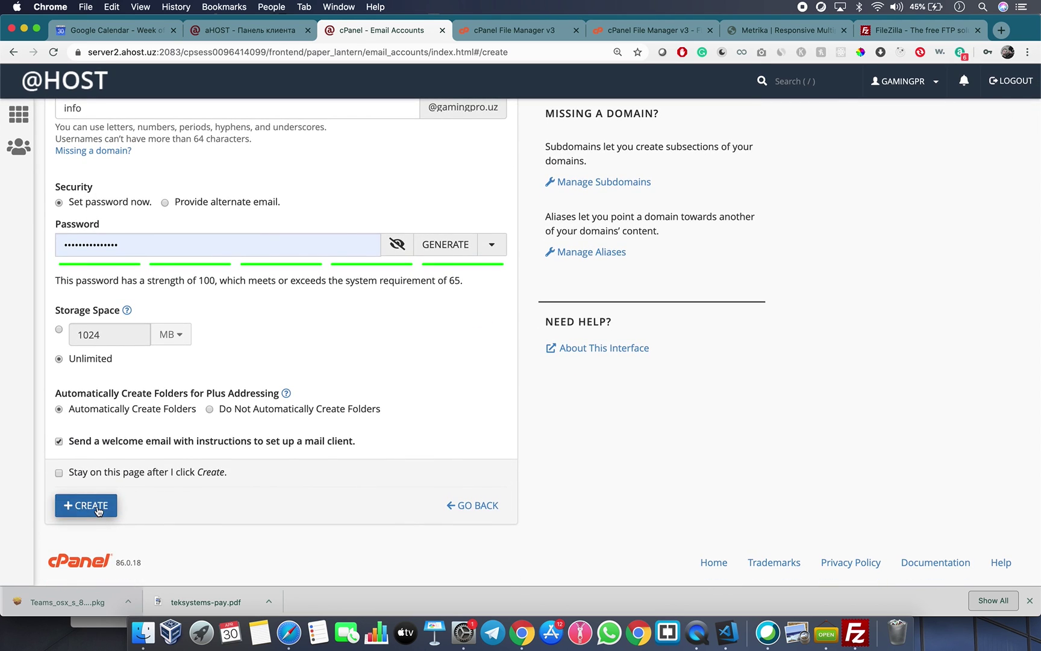
{"action": "left_click", "coordinate": [98, 509]}
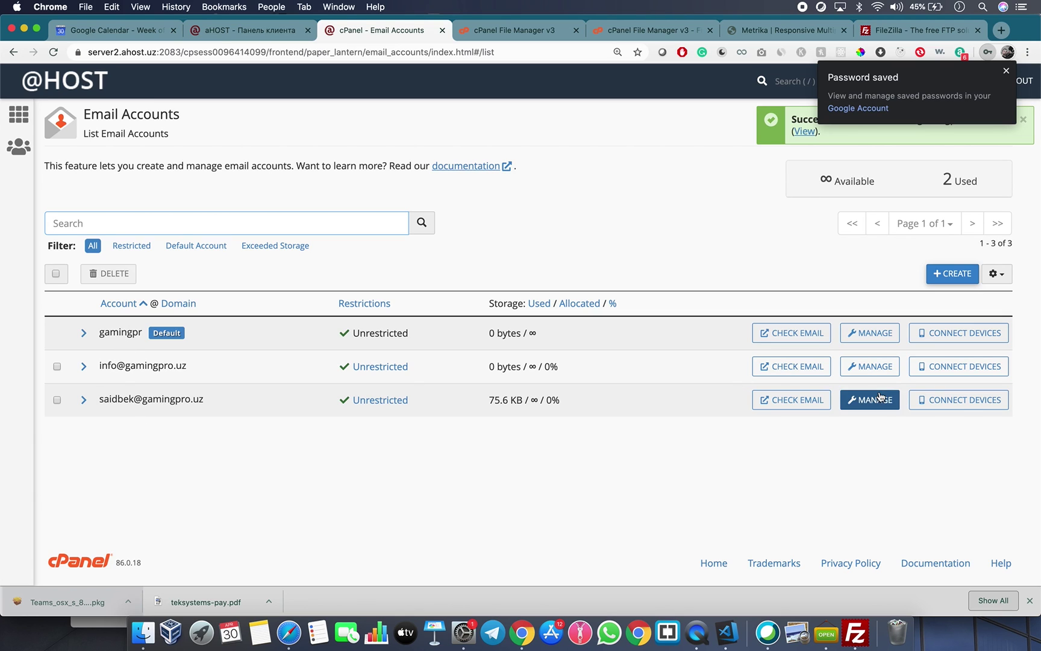
{"action": "left_click", "coordinate": [799, 367]}
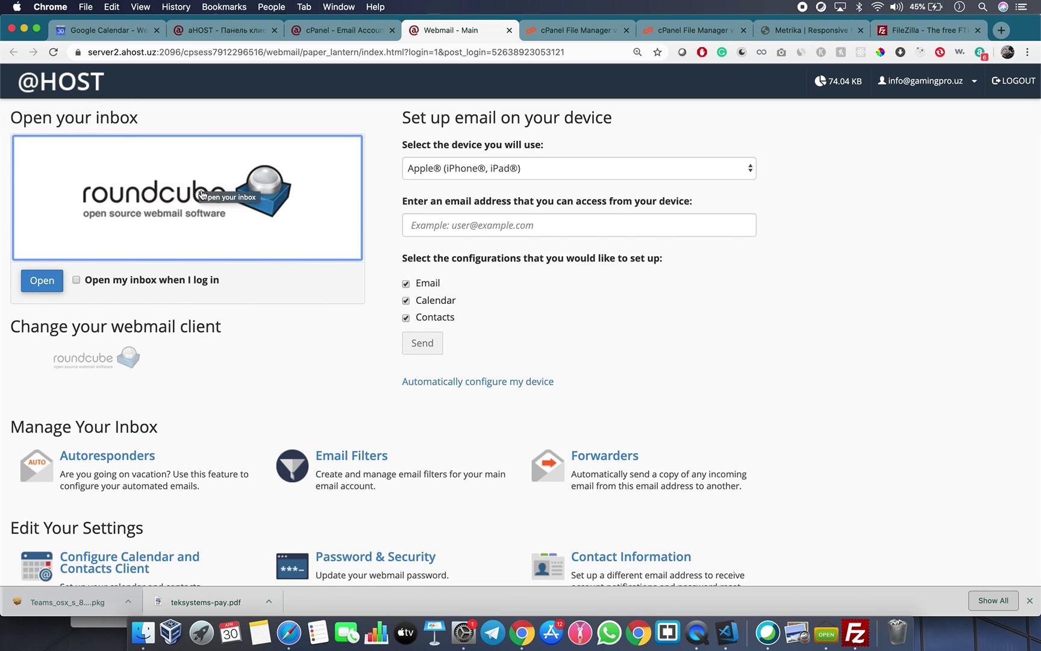
{"action": "left_click", "coordinate": [181, 202]}
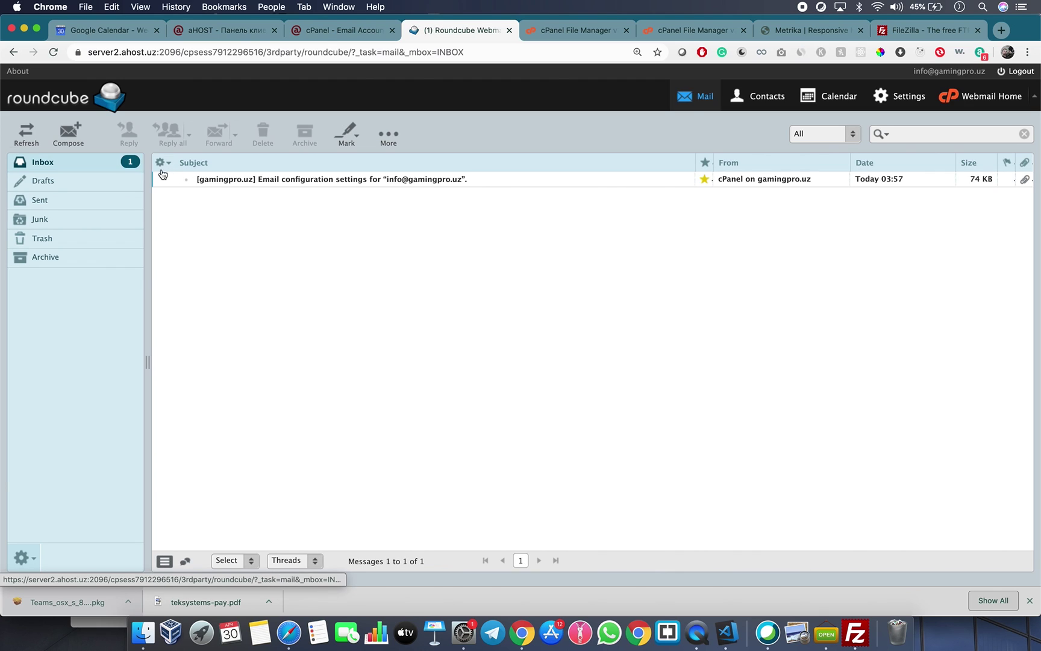
{"action": "left_click", "coordinate": [68, 133]}
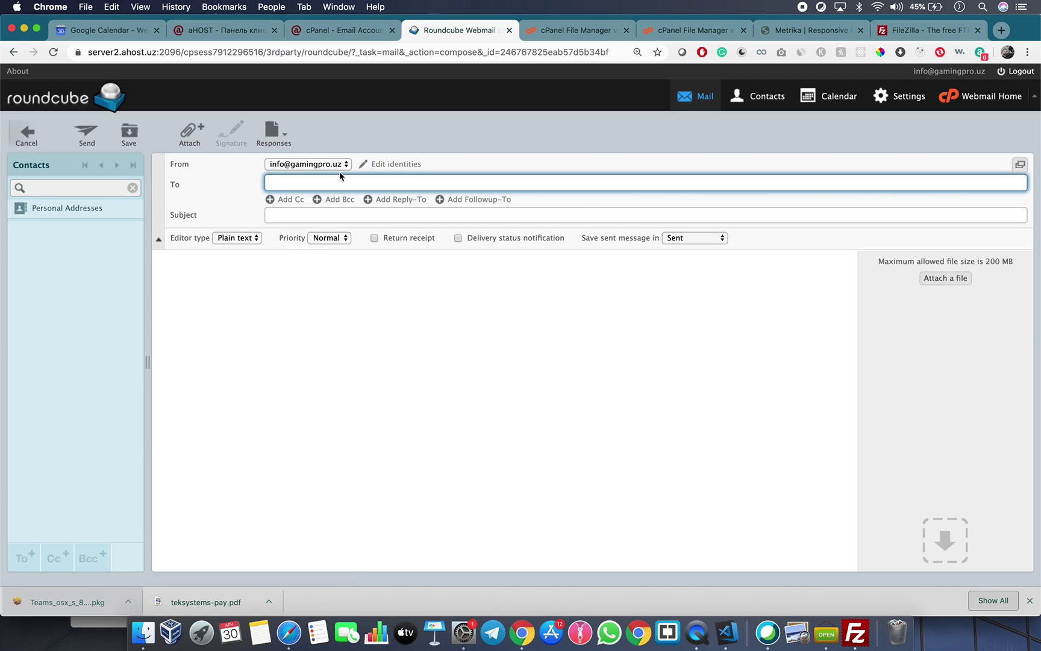
{"action": "left_click", "coordinate": [56, 110]}
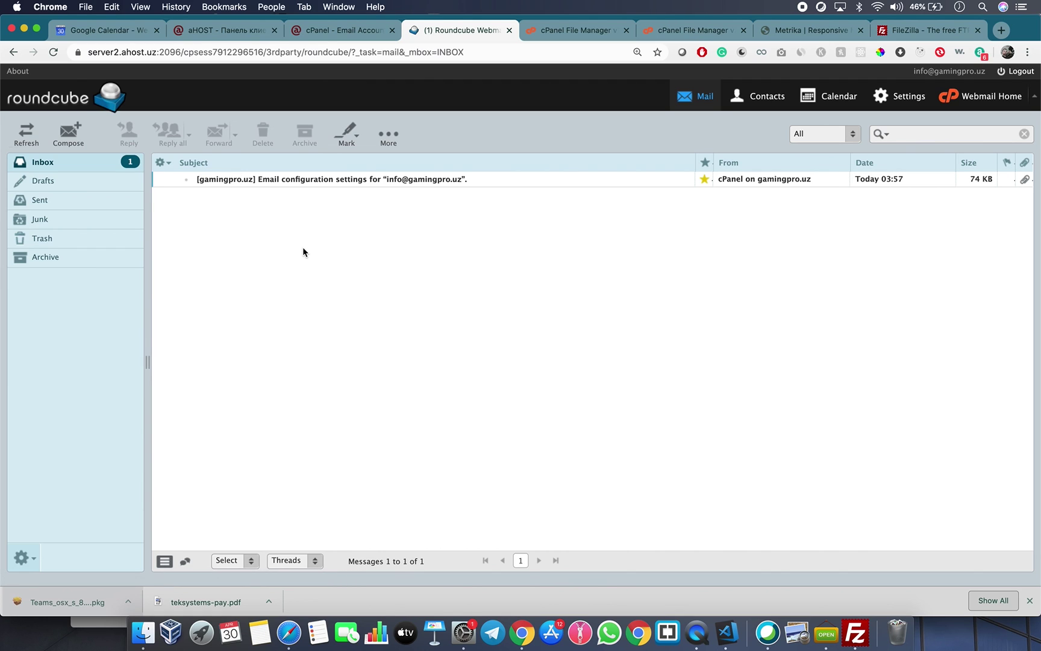
Switch to the aHOST client-area tab and close the DevTools panel.
{"action": "left_click", "coordinate": [319, 32]}
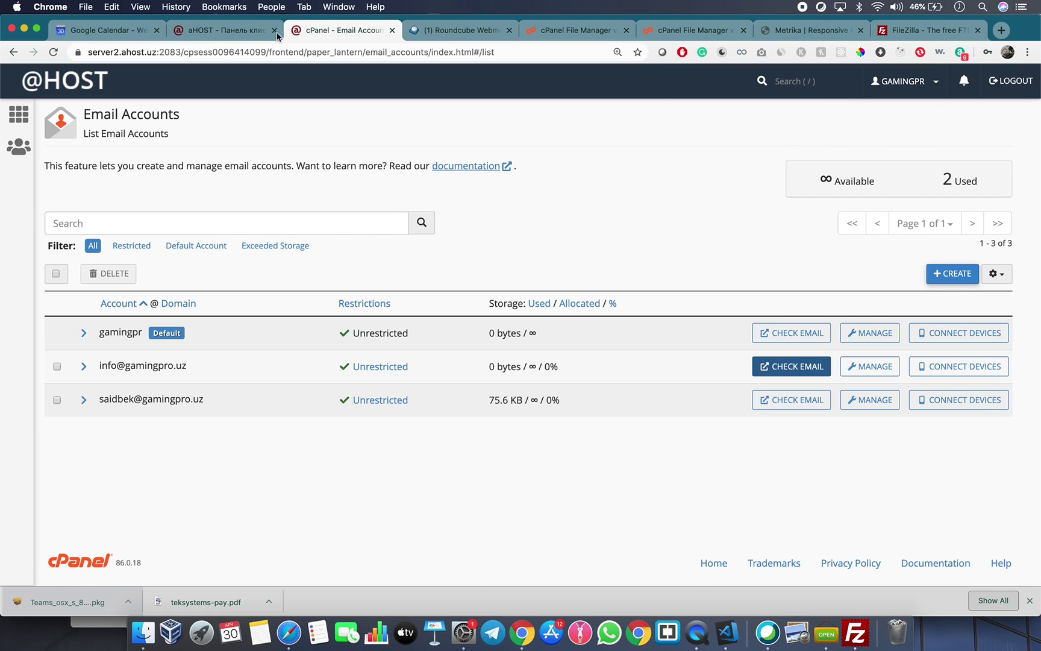
{"action": "left_click", "coordinate": [219, 32]}
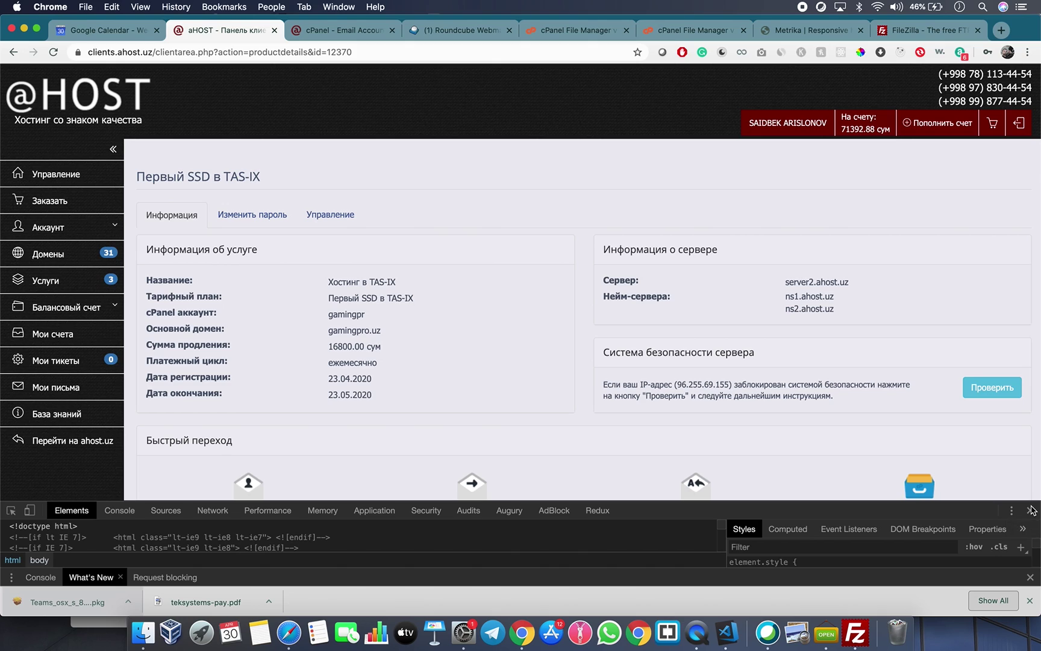
{"action": "left_click", "coordinate": [1032, 511]}
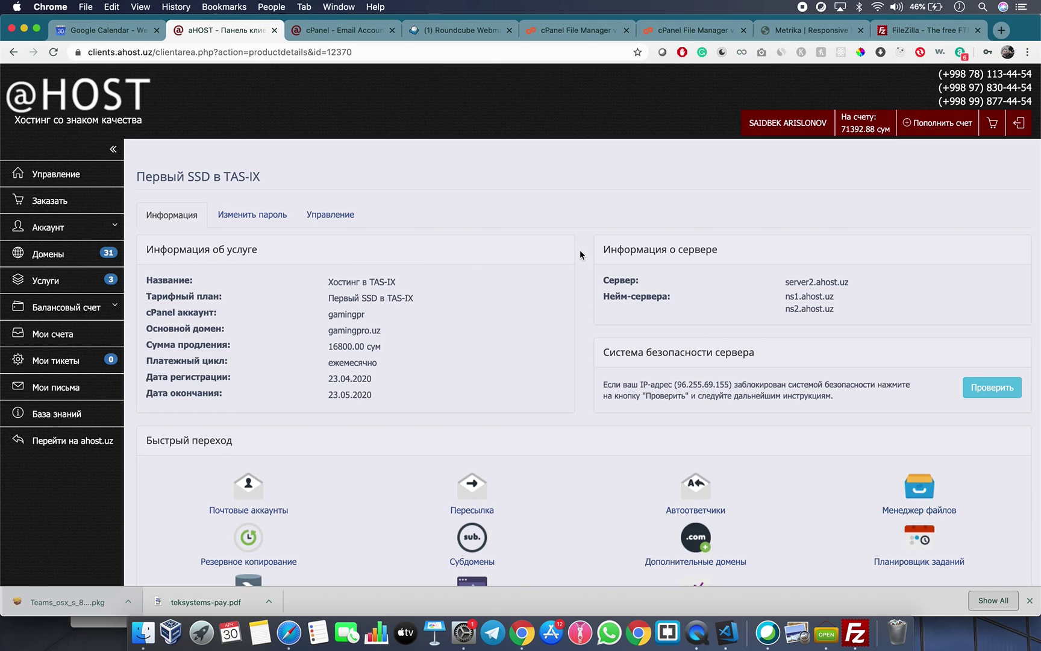